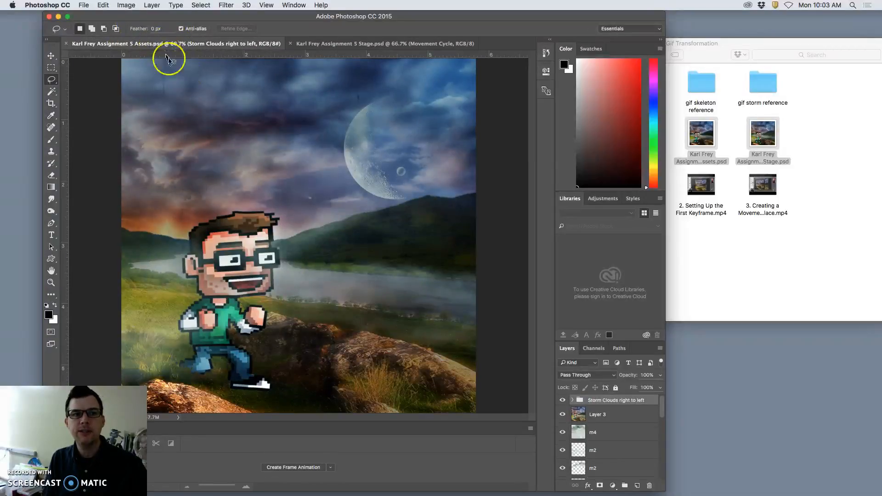
- Review the layers in the Assets document, toggling the visibility of the upper background and mist layers
left_click_drag(365, 18, 496, 10)
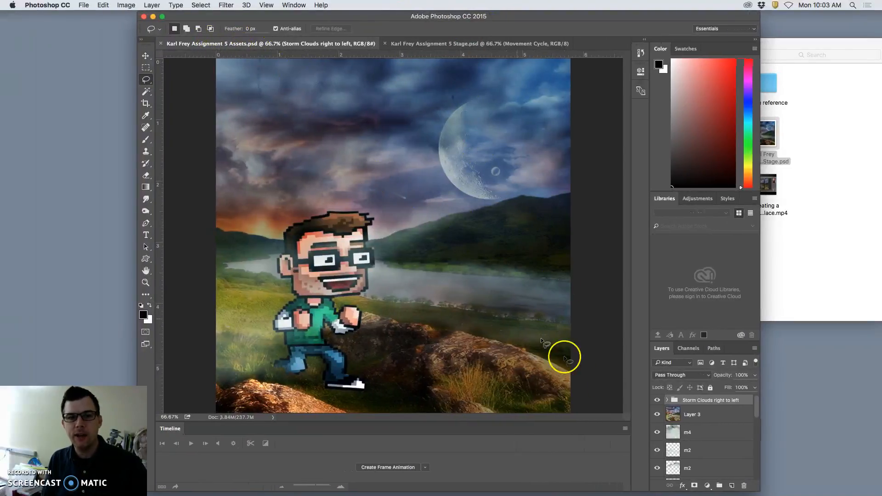
scroll(693, 425, "down", 5)
scroll(693, 430, "down", 5)
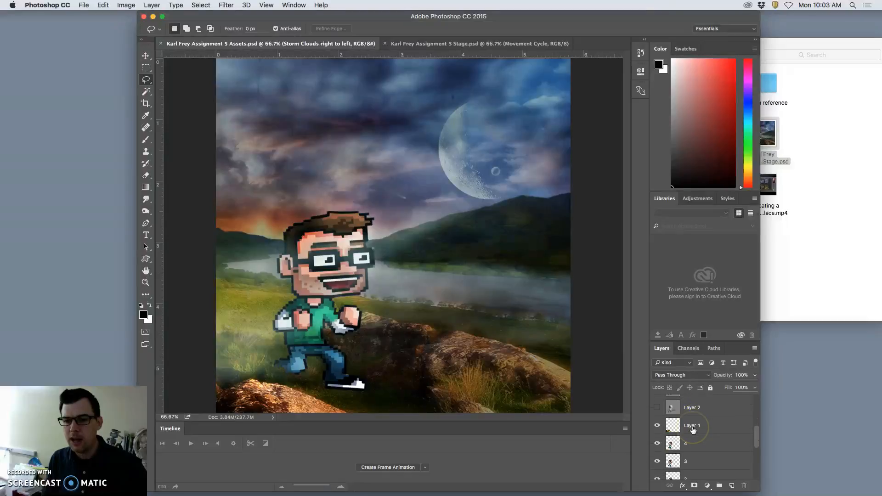
scroll(693, 430, "up", 5)
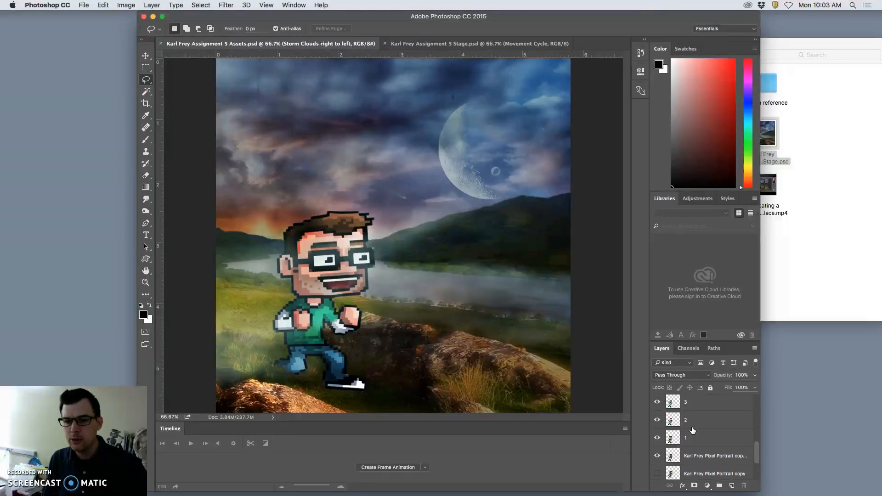
scroll(693, 430, "up", 5)
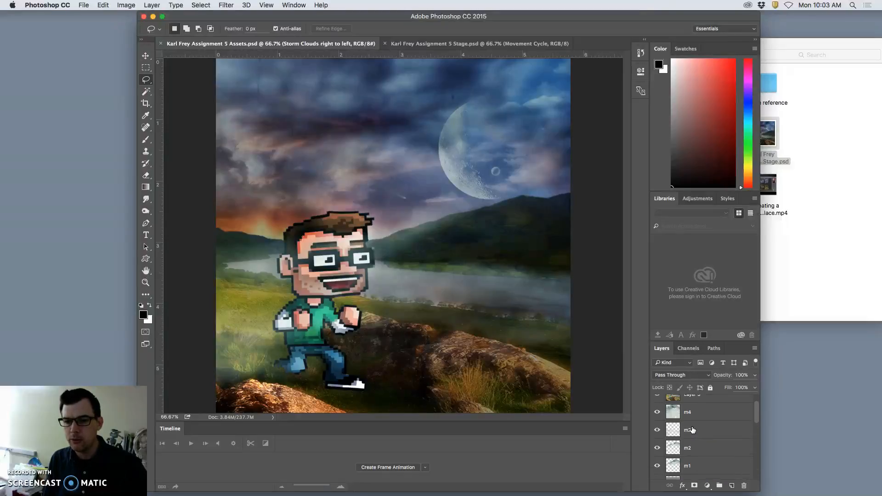
left_click(657, 415)
left_click(657, 415)
left_click(657, 402)
left_click(657, 401)
- Switch to the Stage document and make animation frames from its layers
left_click(457, 42)
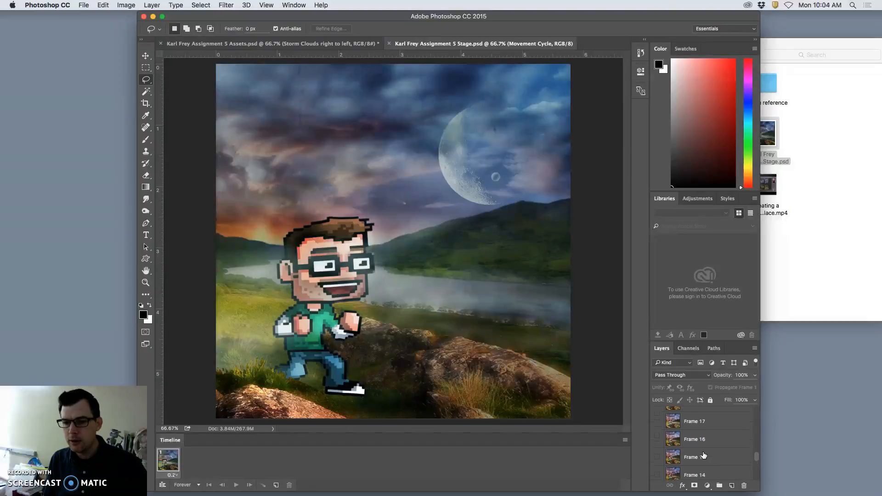
scroll(694, 431, "up", 5)
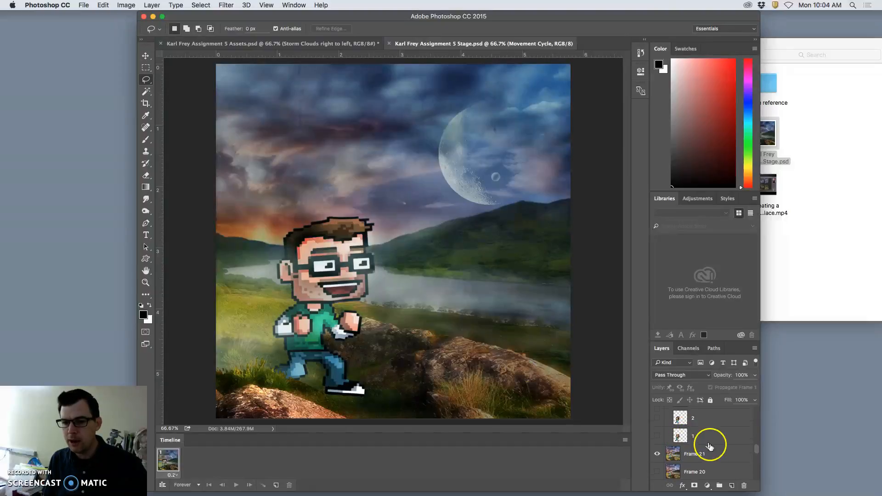
scroll(693, 458, "up", 4)
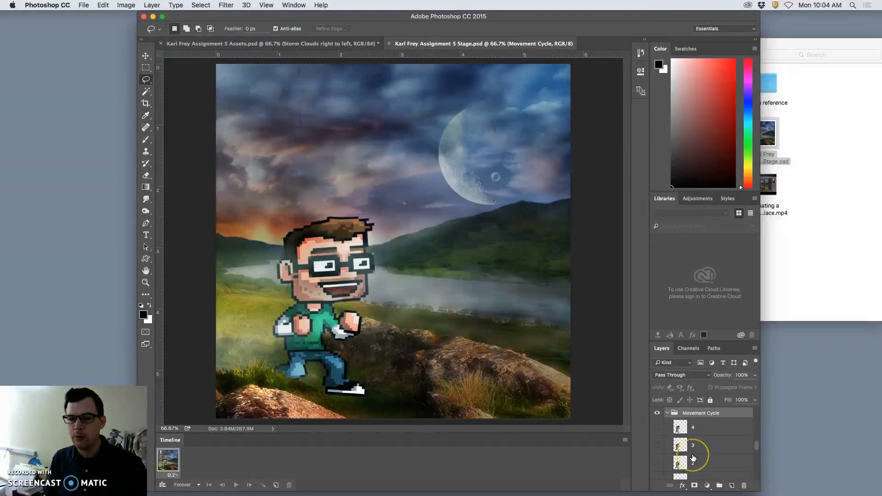
scroll(693, 459, "up", 8)
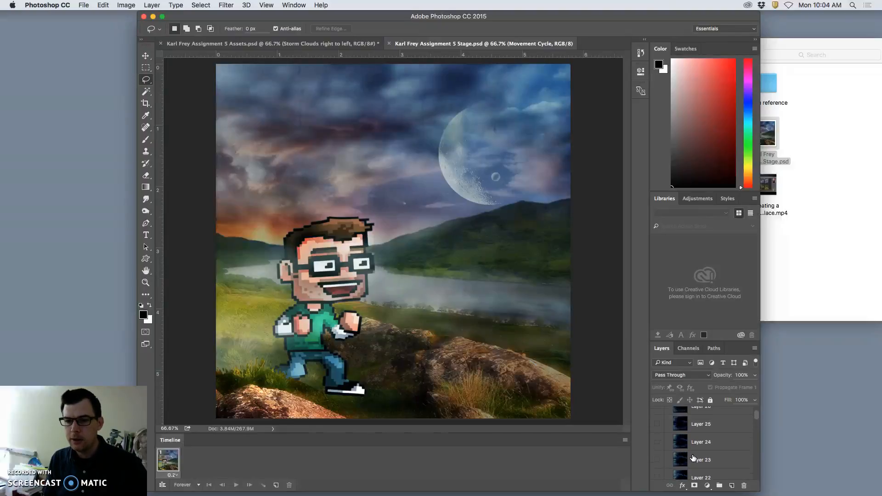
scroll(693, 457, "down", 15)
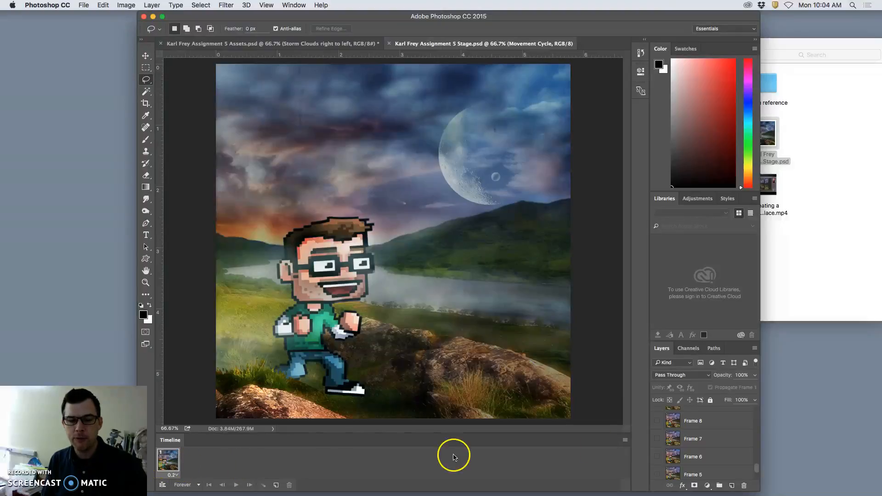
left_click(626, 441)
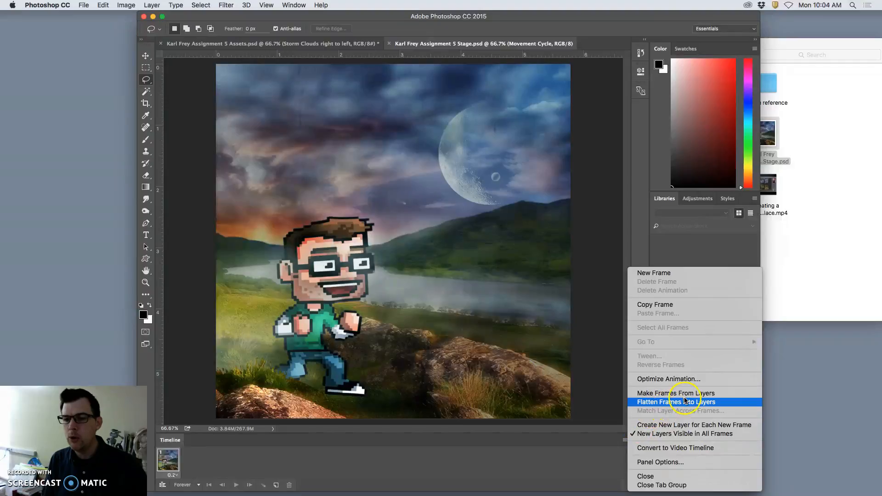
left_click(666, 398)
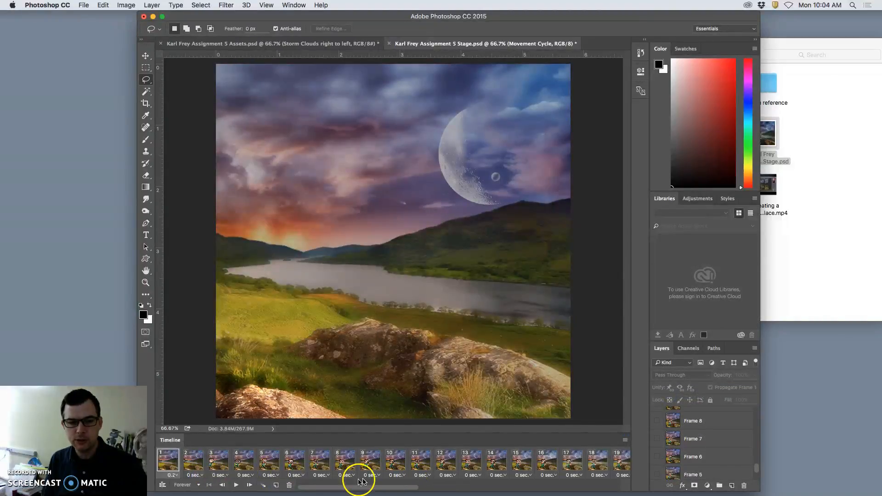
- Select all frames from 1 to 50 and set their delay to 0.3 seconds
scroll(392, 477, "right", 5)
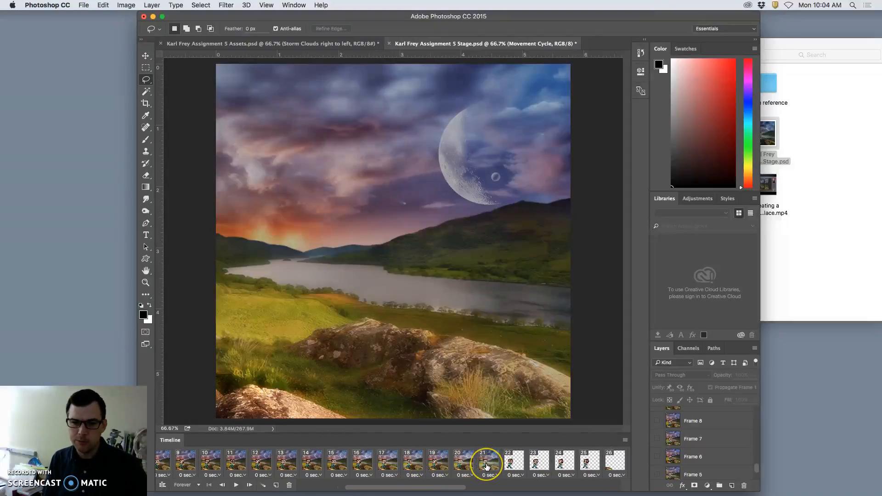
scroll(487, 466, "right", 5)
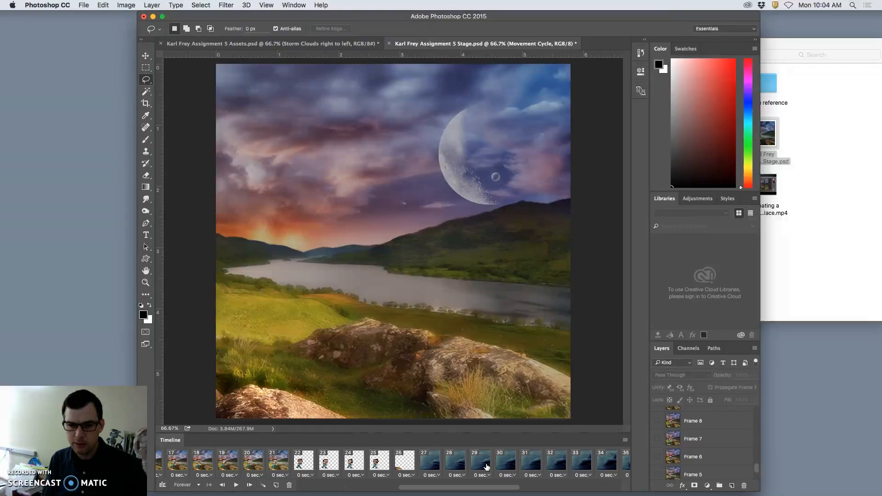
scroll(487, 466, "right", 4)
scroll(377, 463, "right", 4)
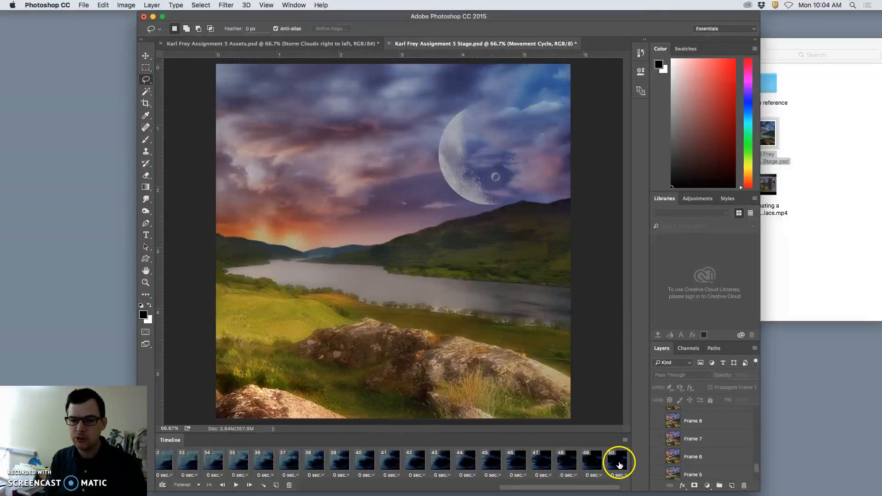
left_click(619, 464, "shift")
left_click(625, 474)
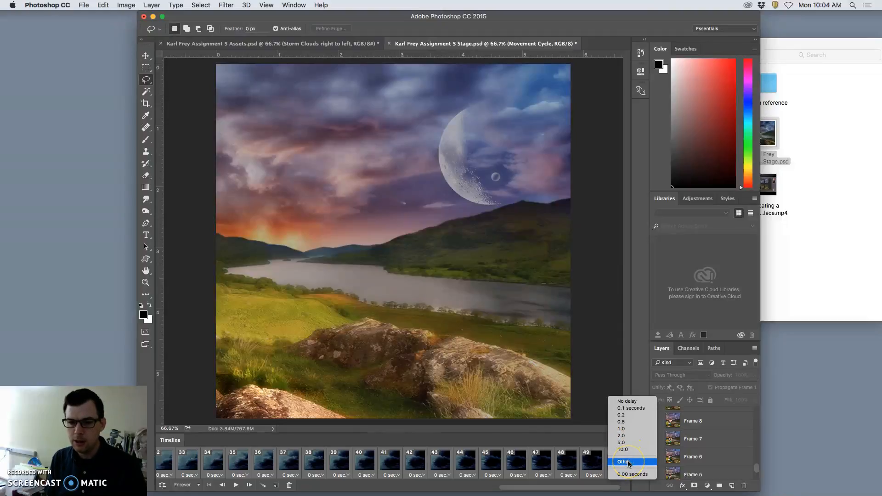
left_click(628, 461)
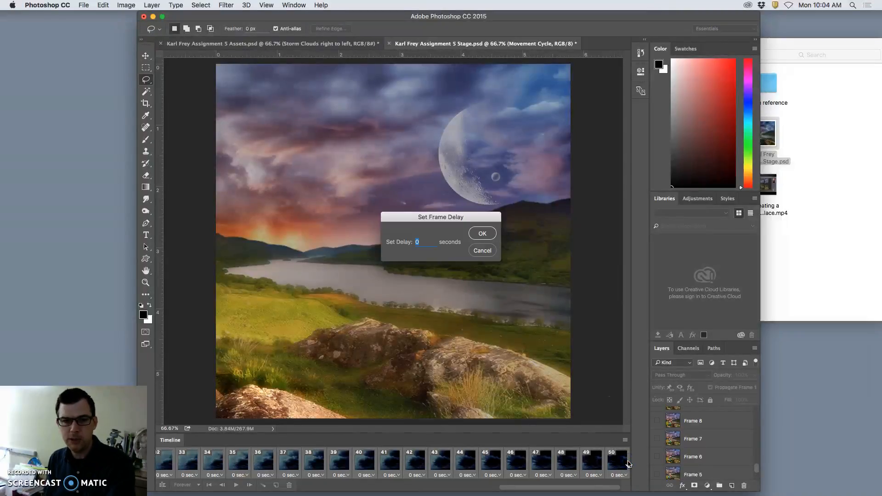
left_click(483, 233)
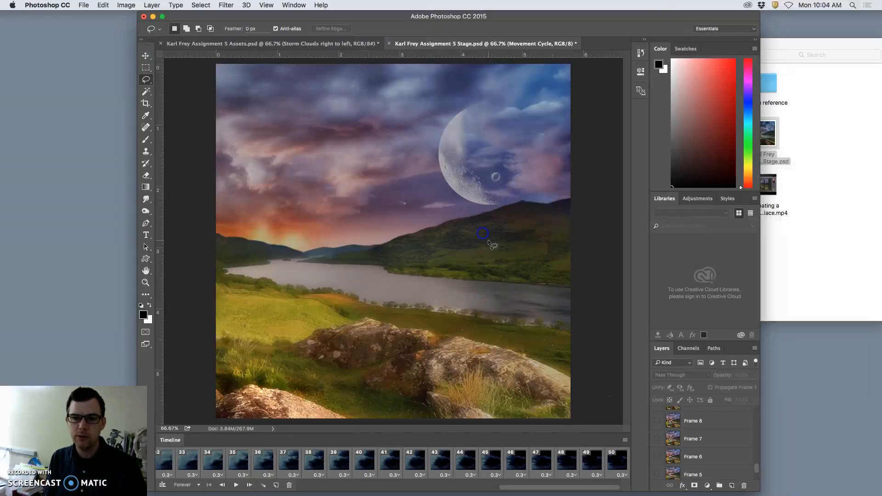
- Play the animation with looping set to Forever and stop playback at the frames that lack a background
scroll(491, 472, "left", 10)
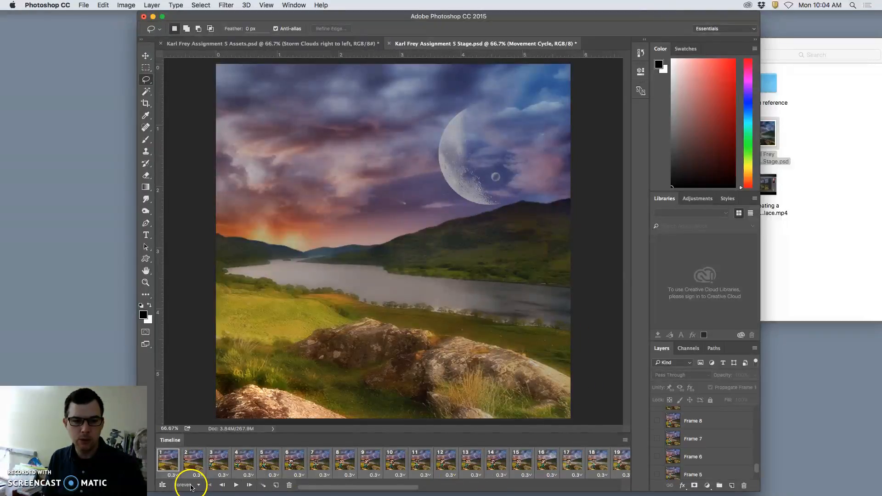
left_click(197, 486)
left_click(189, 480)
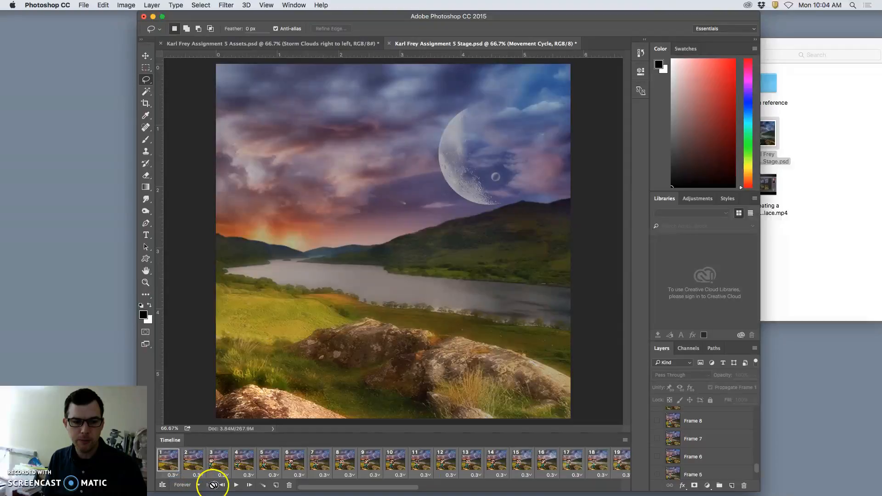
left_click(235, 486)
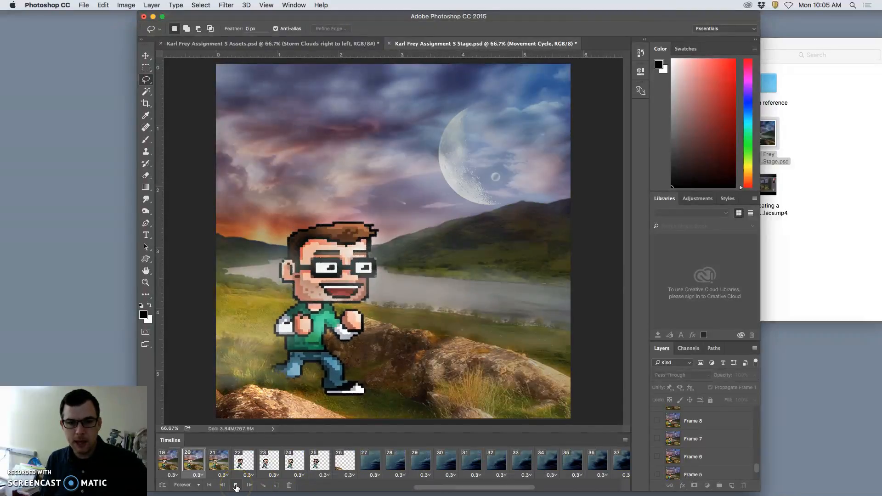
left_click(236, 485)
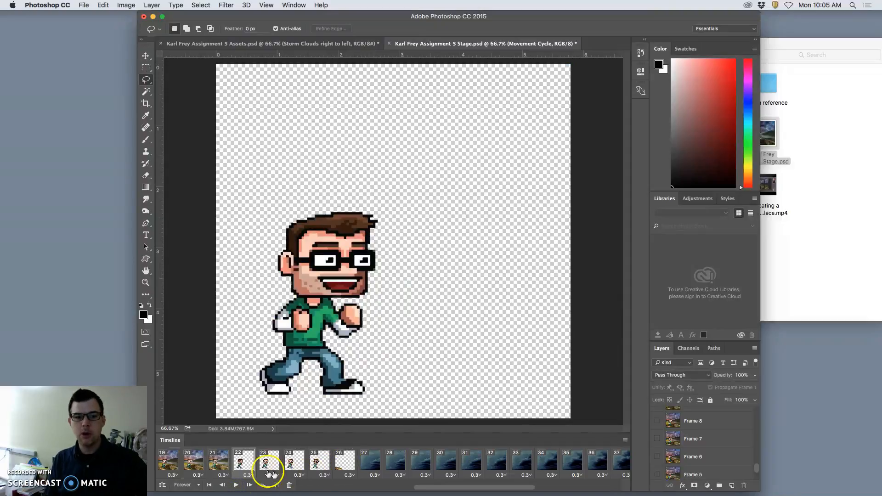
- Delete frames 22 to 50 from the timeline
scroll(380, 456, "right", 5)
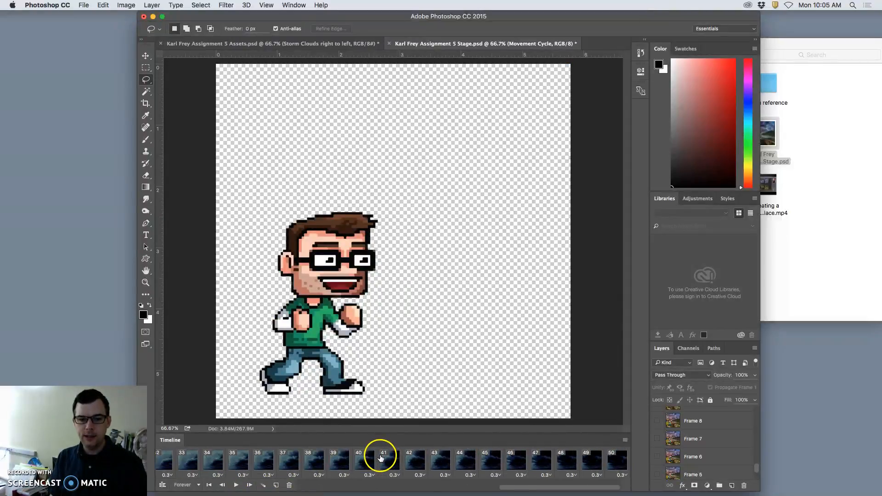
scroll(581, 460, "left", 10)
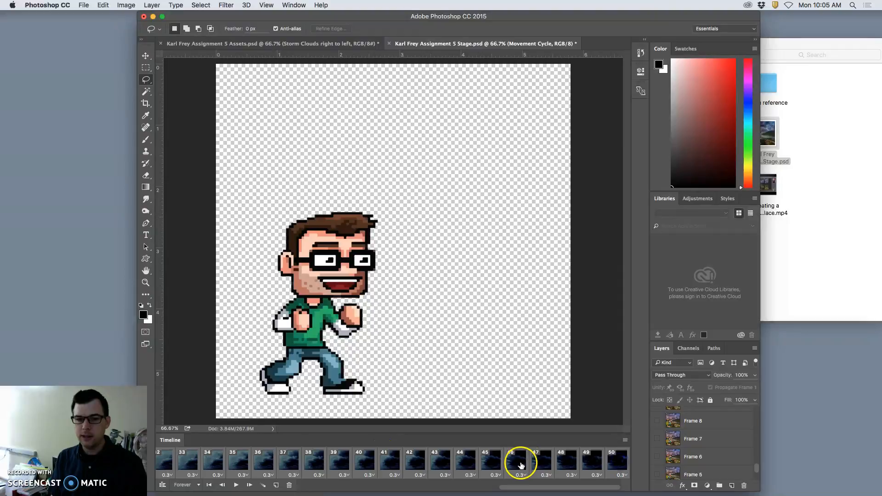
scroll(529, 466, "right", 1)
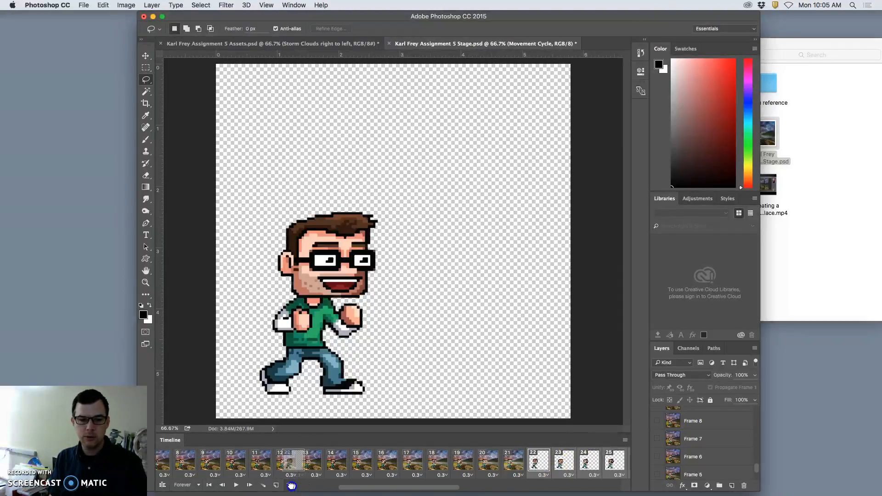
left_click(290, 485)
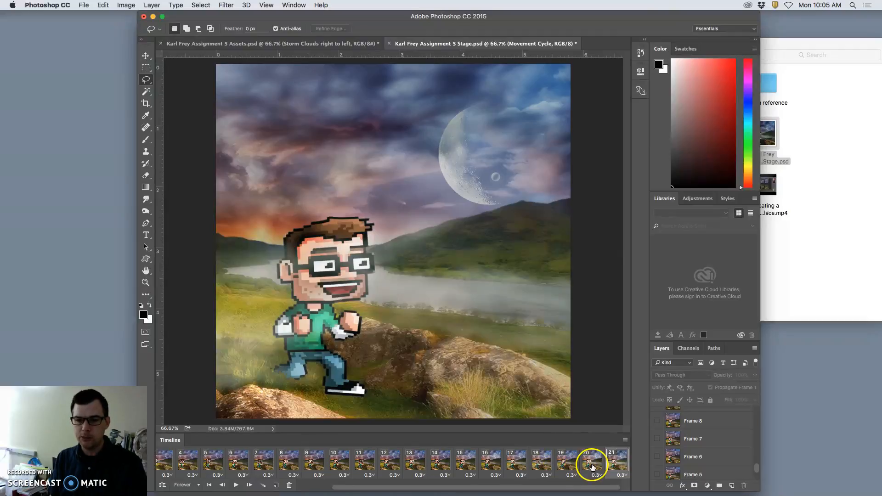
- In frame 21, briefly preview pose layer 1 of the Movement Cycle group and turn on the foreground hill in Layer 28
scroll(680, 442, "down", 2)
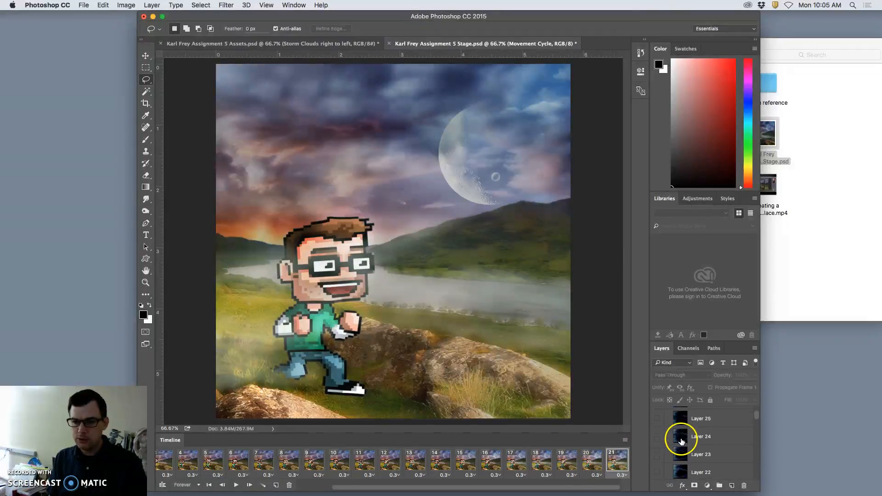
scroll(682, 441, "down", 5)
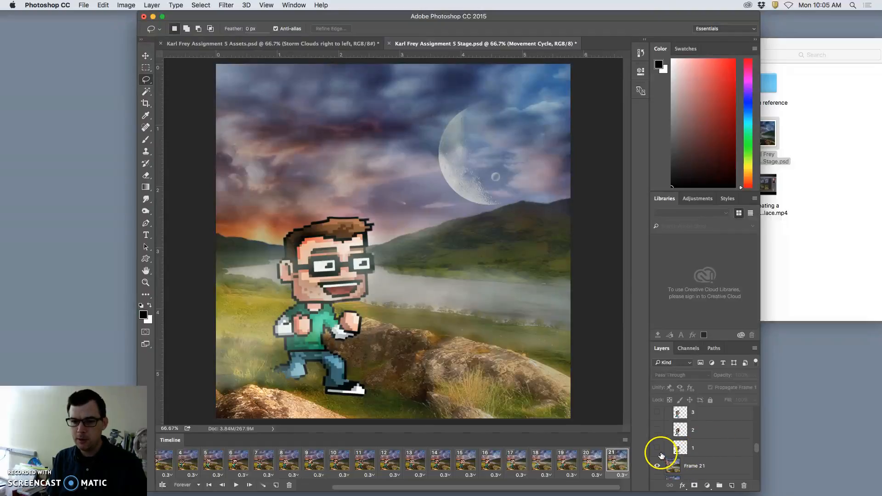
left_click(658, 448)
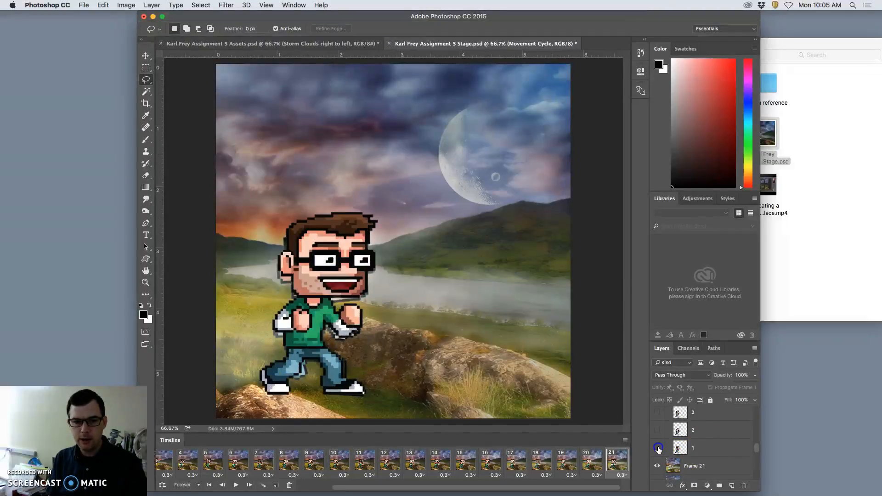
left_click(658, 448)
scroll(674, 455, "up", 5)
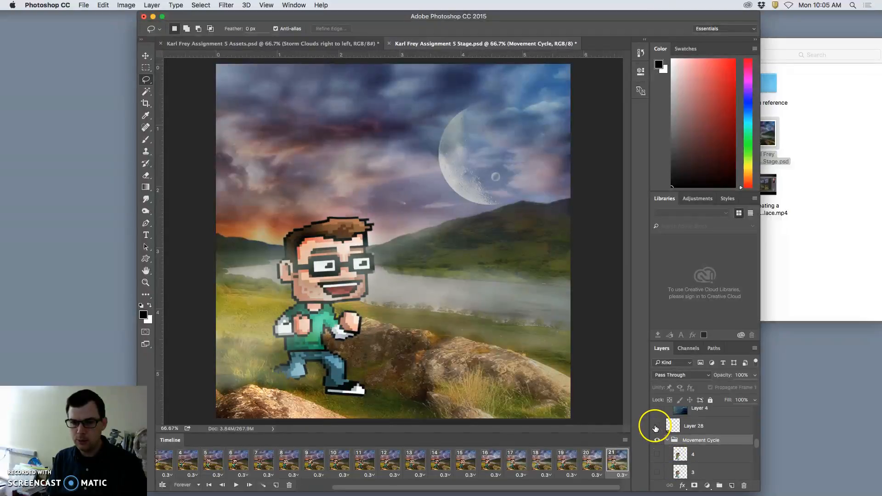
left_click(657, 427)
- In frame 21, hide the Frame 21 layer and show Movement Cycle pose layer 1 over the Frame 1 background
scroll(689, 454, "down", 3)
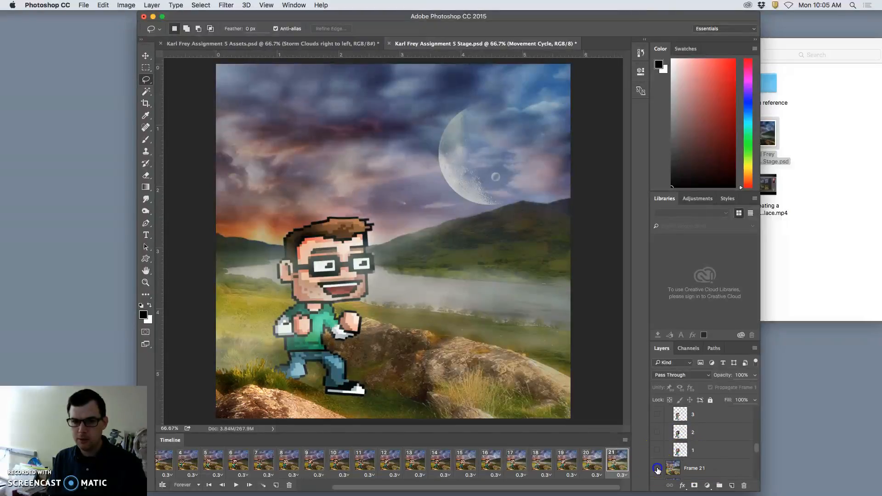
left_click(658, 469)
left_click(658, 451)
scroll(680, 455, "down", 10)
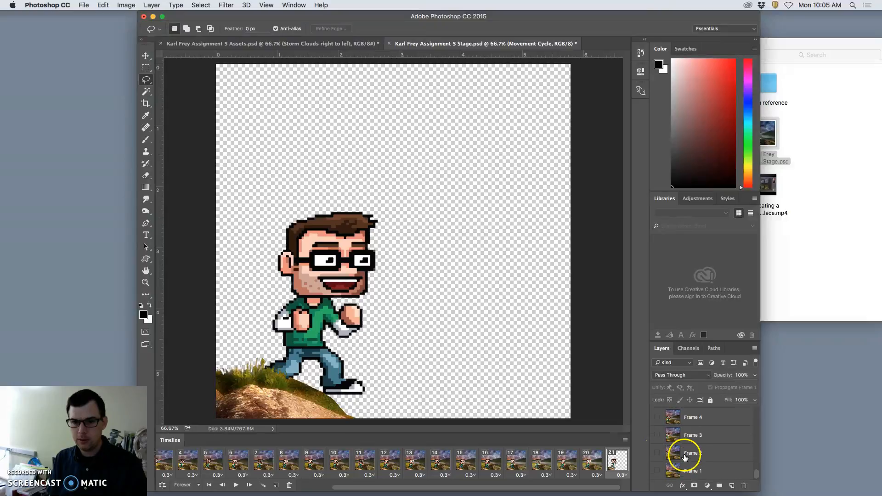
left_click(657, 471)
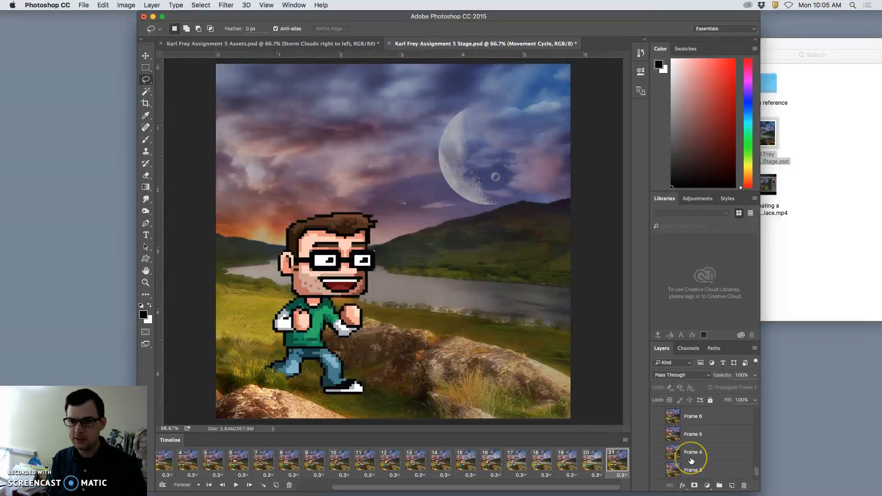
- Toggle the Frame 21 layer on and off to compare it with the Frame 1 background
scroll(692, 460, "up", 5)
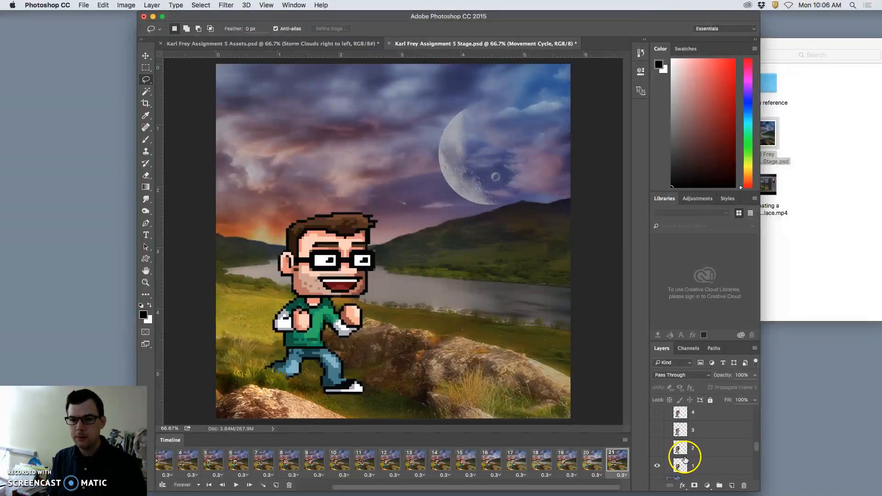
left_click(659, 476)
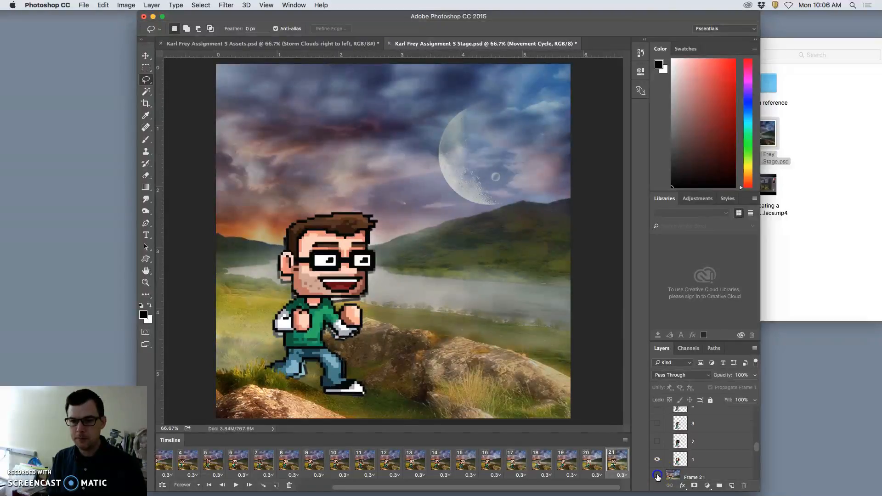
left_click(658, 476)
scroll(694, 456, "up", 4)
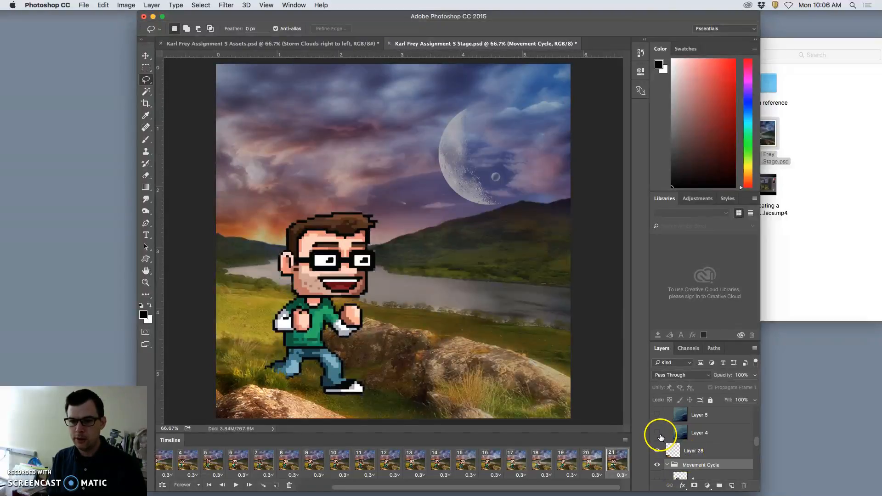
- In frame 21, turn on storm cloud Layer 4 of the Storm Clouds right to left group
scroll(658, 435, "down", 4)
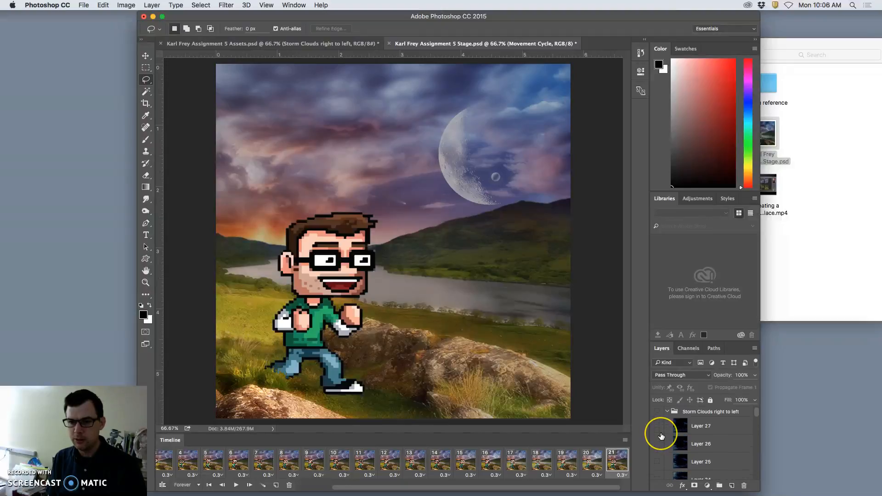
scroll(661, 435, "up", 3)
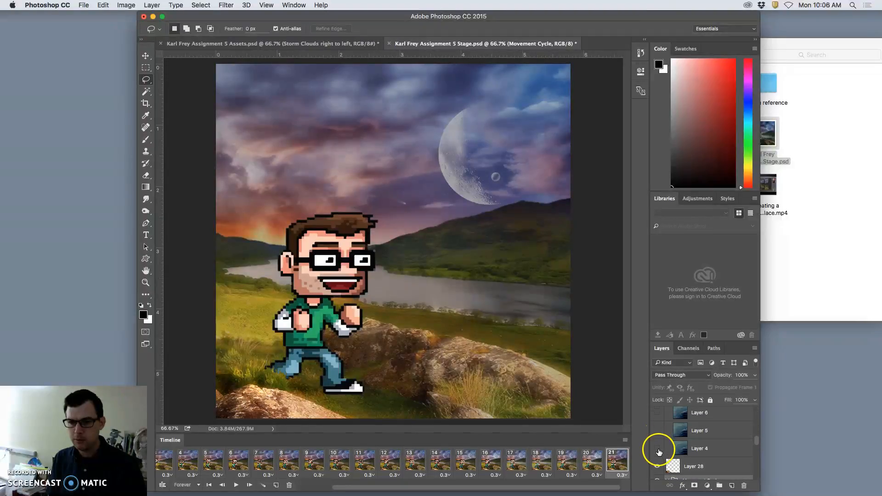
left_click(658, 449)
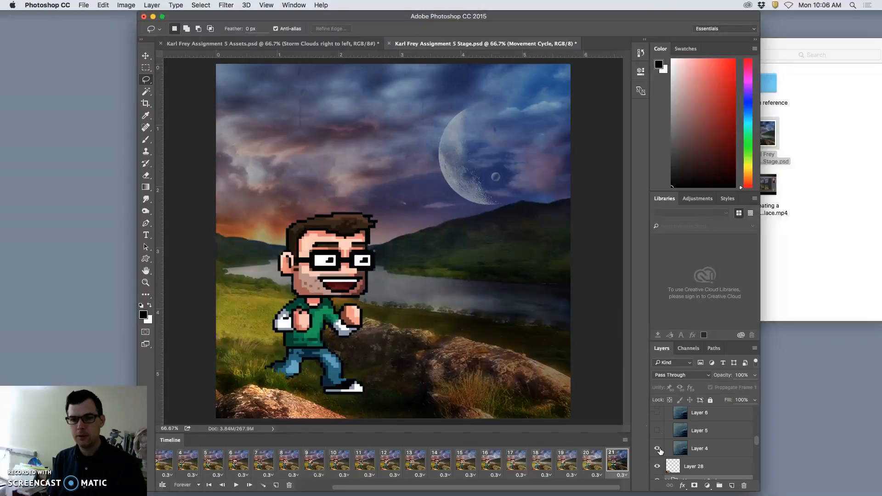
left_click(670, 446)
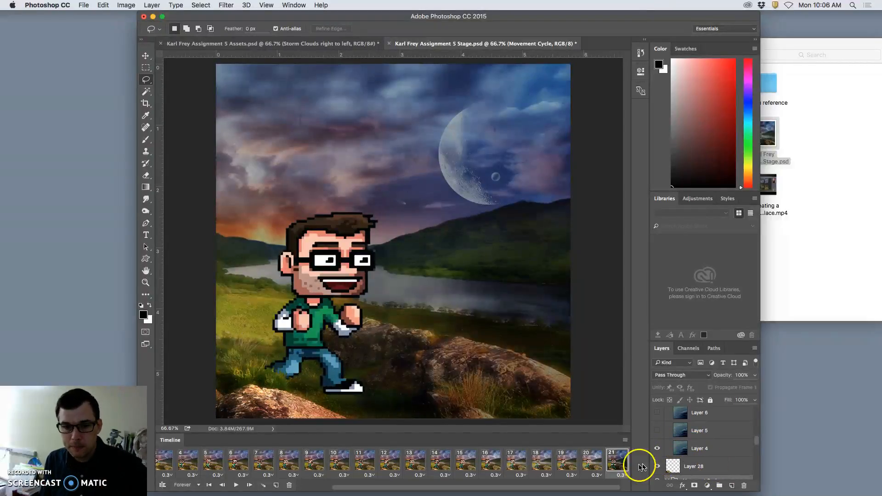
- Add frame 22 to the timeline and show storm cloud Layer 5 in place of Layer 4
left_click(276, 485)
left_click(672, 426)
left_click(657, 431)
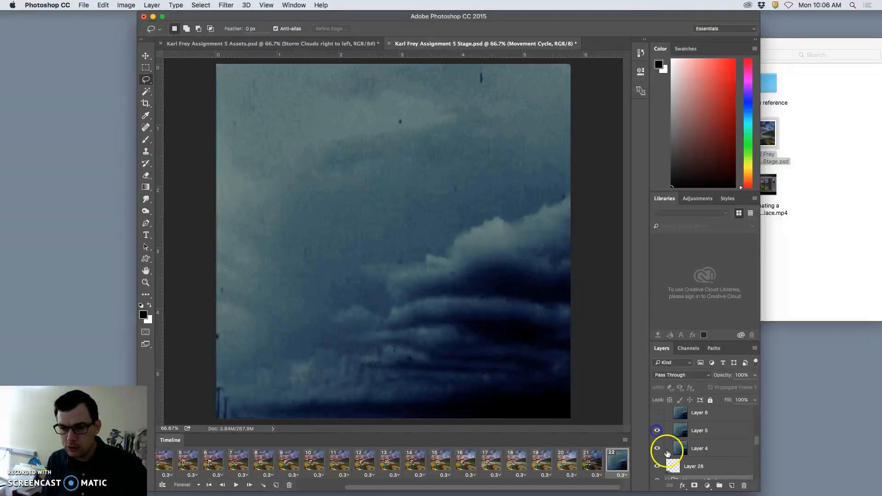
left_click(696, 432)
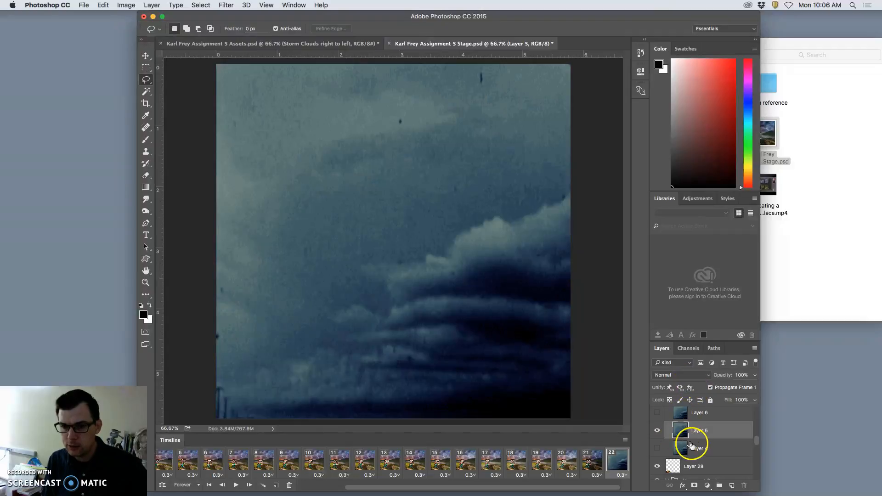
left_click(658, 448)
- Check Layer 4's blend mode and set Layer 5 to Soft Light as well
left_click(697, 449)
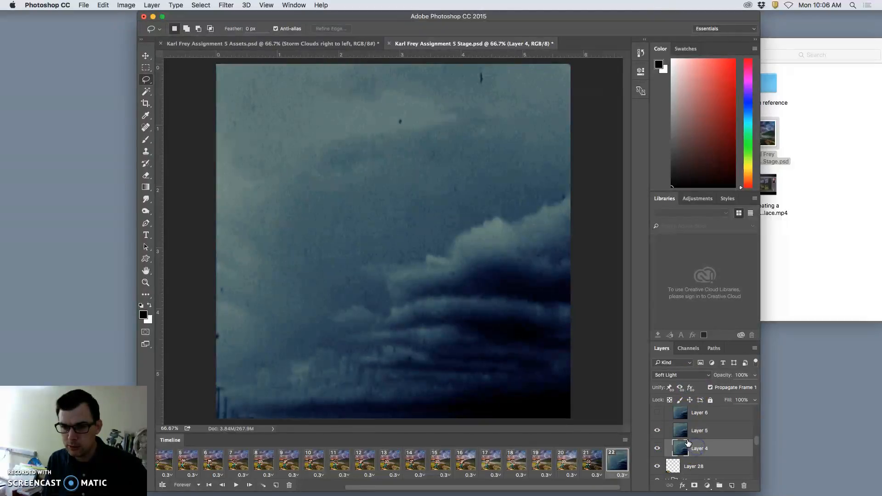
left_click(688, 432)
left_click(678, 374)
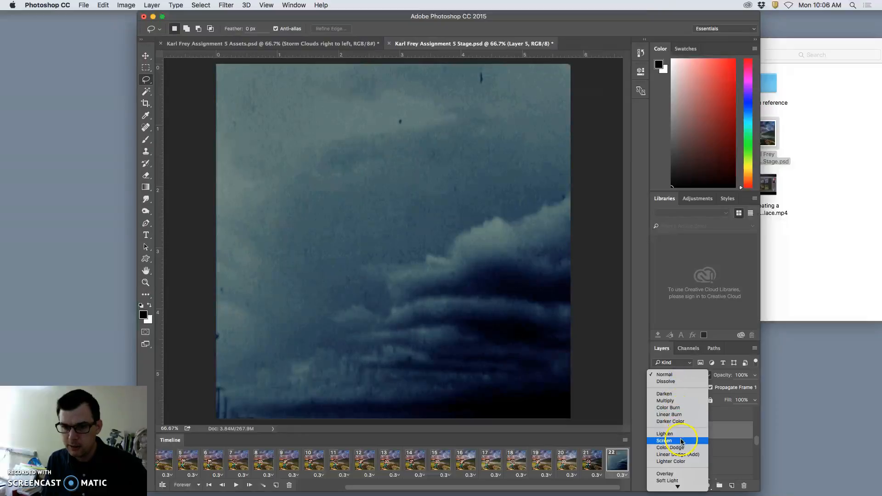
left_click(675, 476)
- In frame 22, show Movement Cycle pose layer 2 and hide pose layer 1
scroll(696, 449, "down", 5)
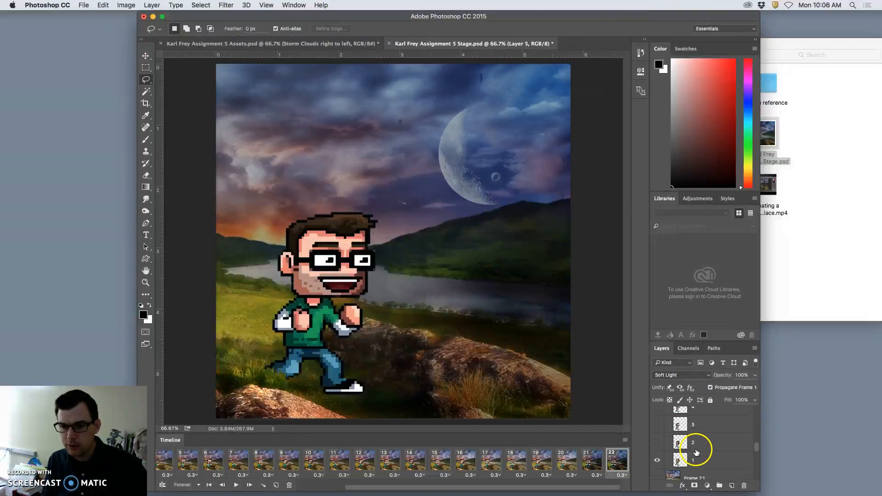
left_click(657, 446)
left_click(658, 464)
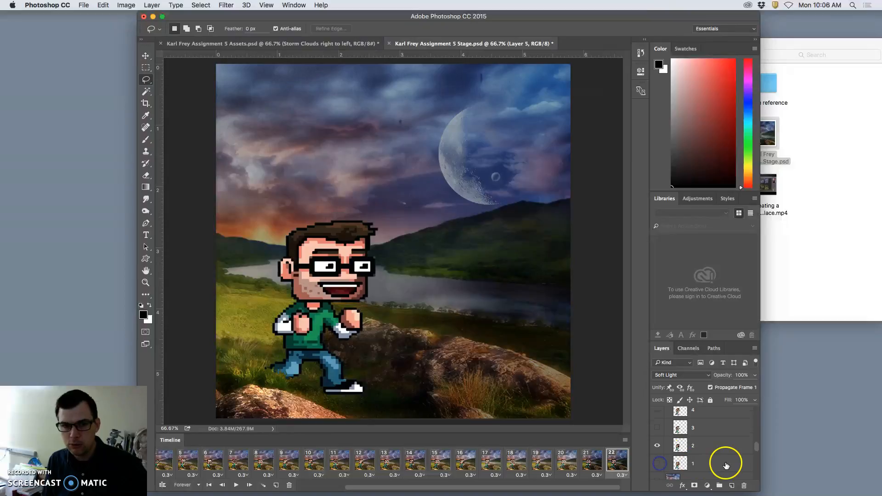
scroll(722, 461, "down", 1)
scroll(722, 461, "down", 2)
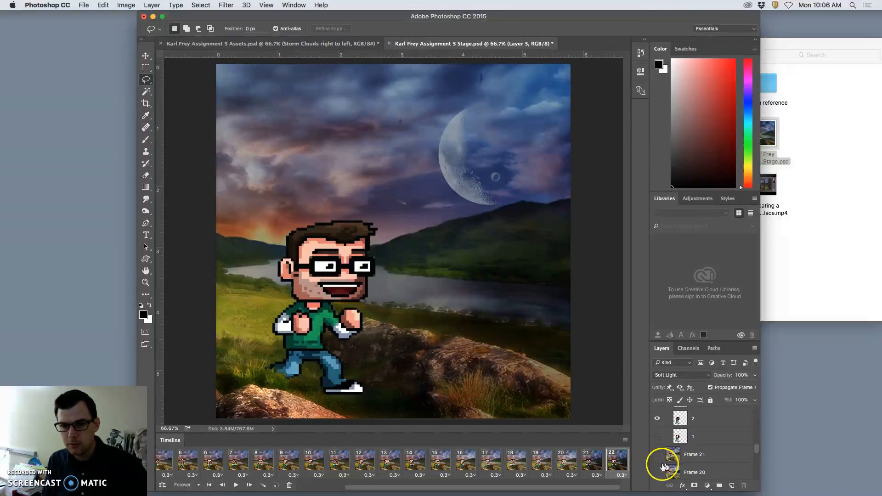
- Switch between frames 21 and 22 to compare the pose and storm clouds
left_click(585, 464)
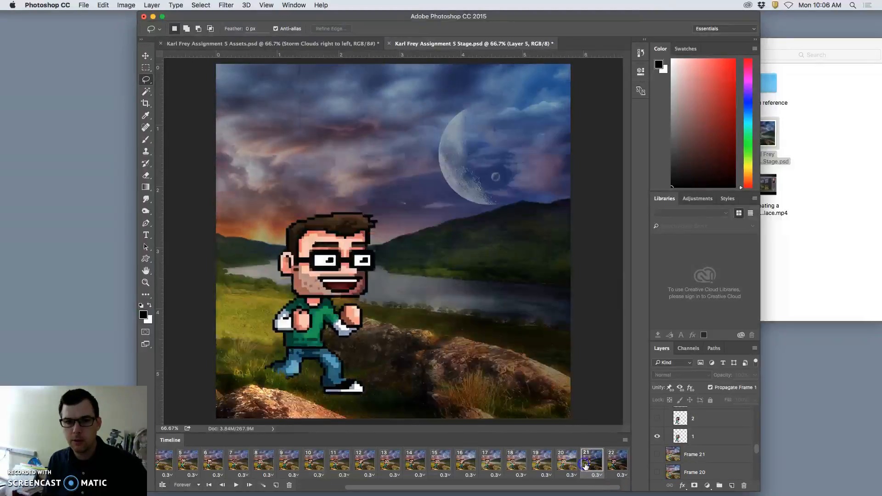
left_click(616, 465)
left_click(574, 465)
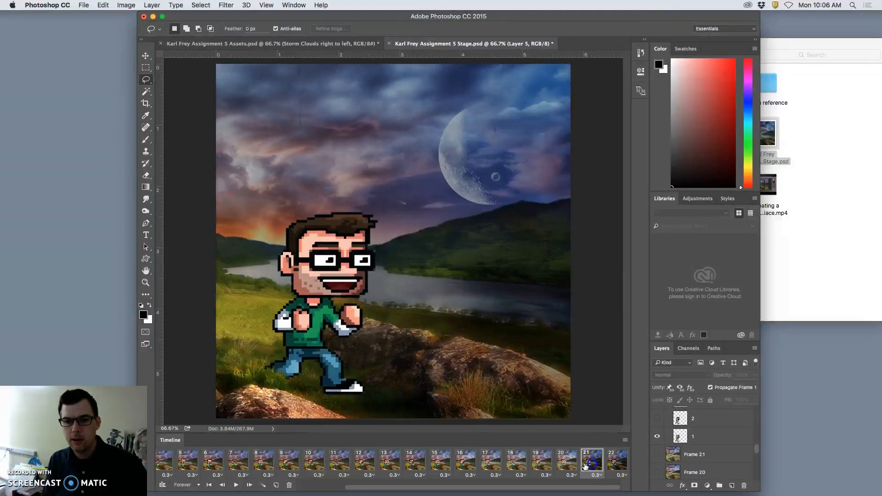
left_click(594, 466)
left_click(616, 464)
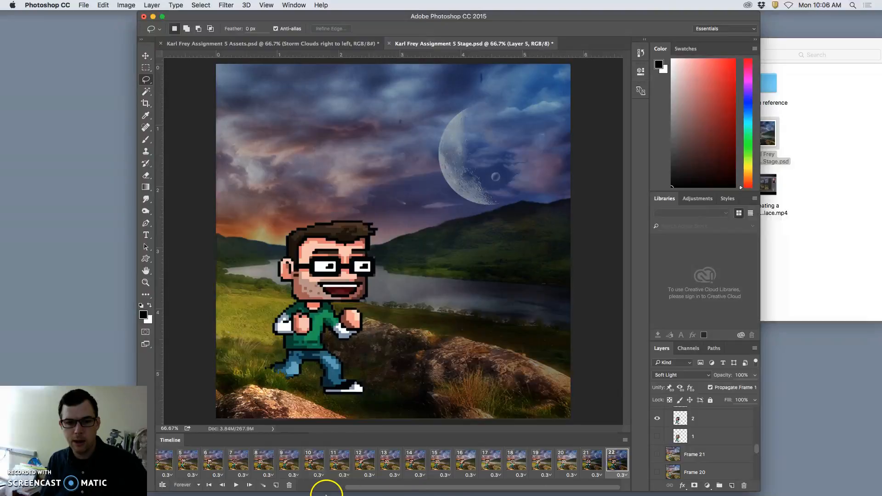
- Add frame 23 to the timeline and show Movement Cycle pose layer 3 in place of pose layer 2
left_click(276, 485)
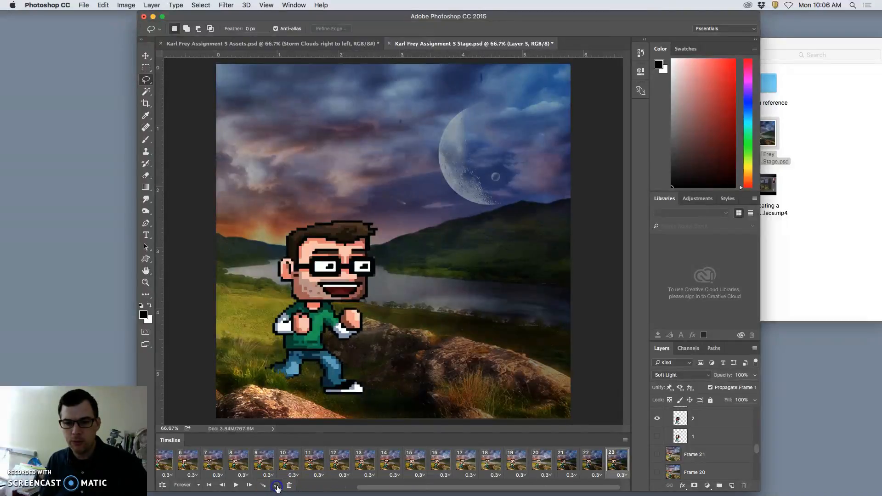
left_click(670, 427)
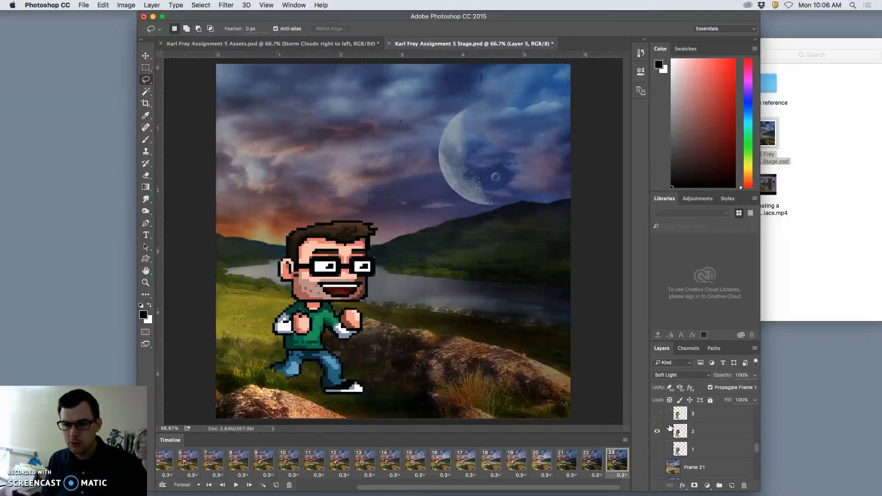
left_click(657, 415)
left_click(658, 432)
- In frame 23, show storm cloud Layer 6 in place of Layer 5 and set its blend mode to Soft Light
scroll(692, 434, "up", 10)
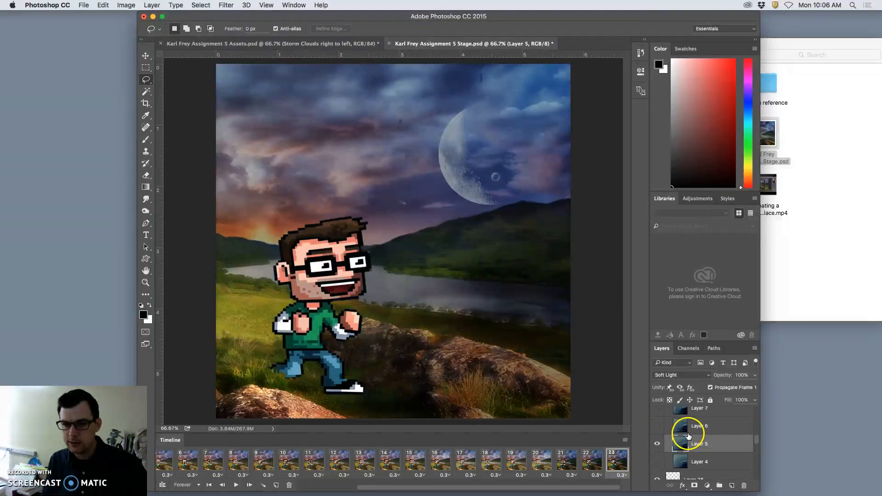
left_click(658, 426)
left_click(691, 427)
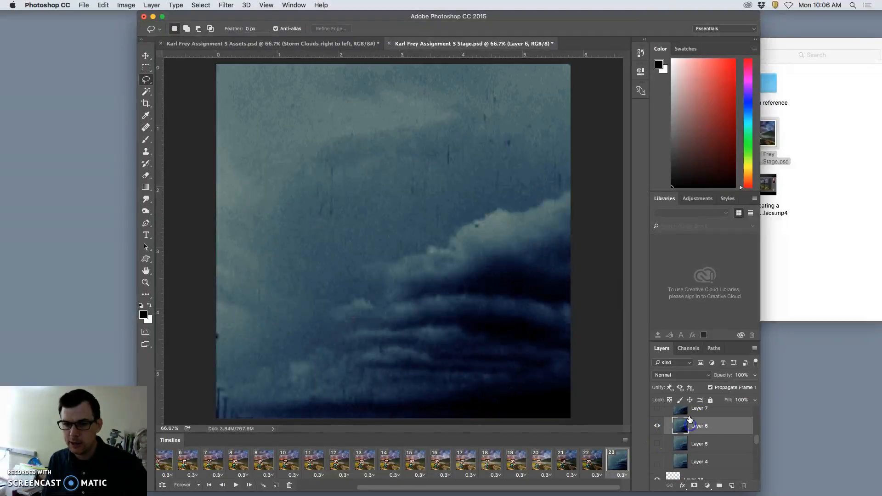
left_click(671, 375)
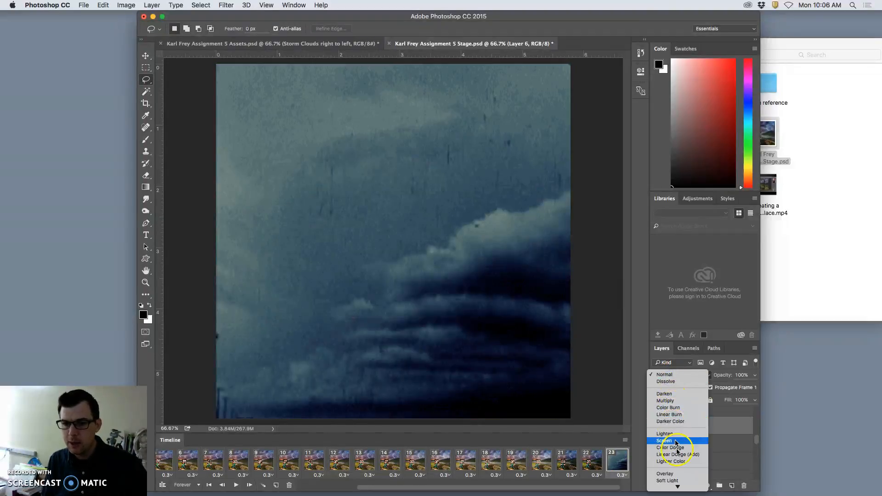
left_click(679, 480)
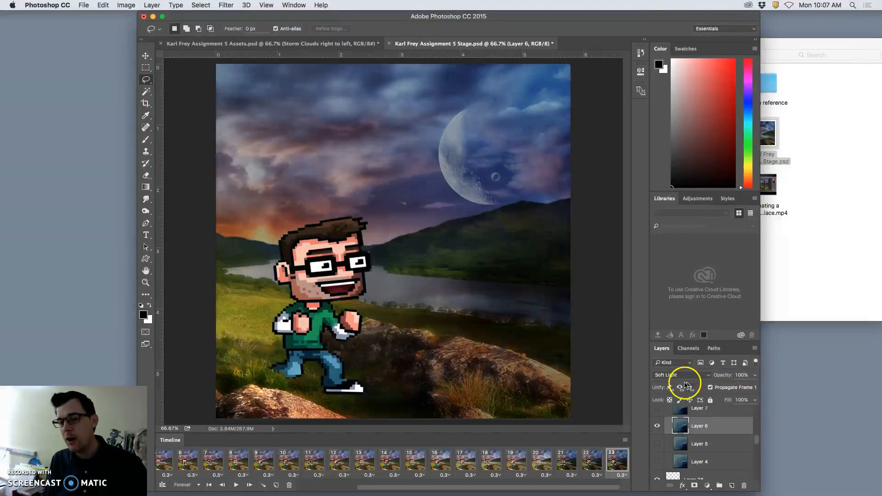
- Compare frame 23 with frame 22 in the timeline
scroll(694, 439, "down", 5)
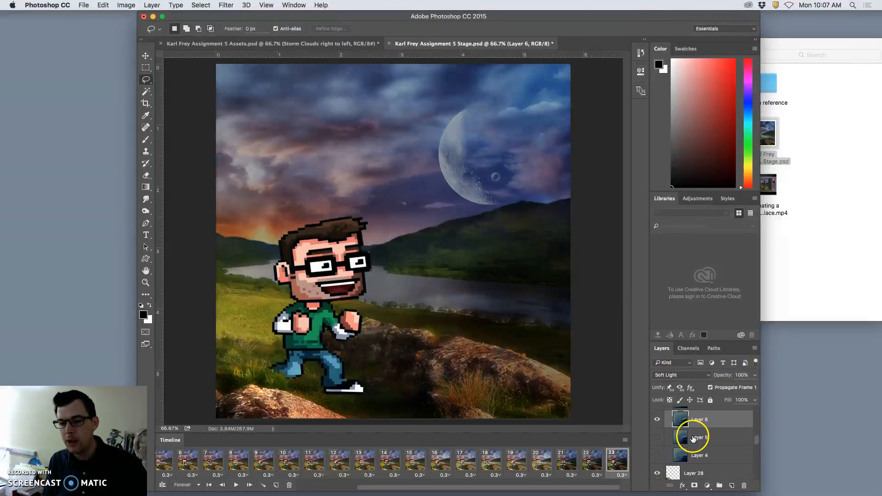
left_click(591, 466)
left_click(609, 465)
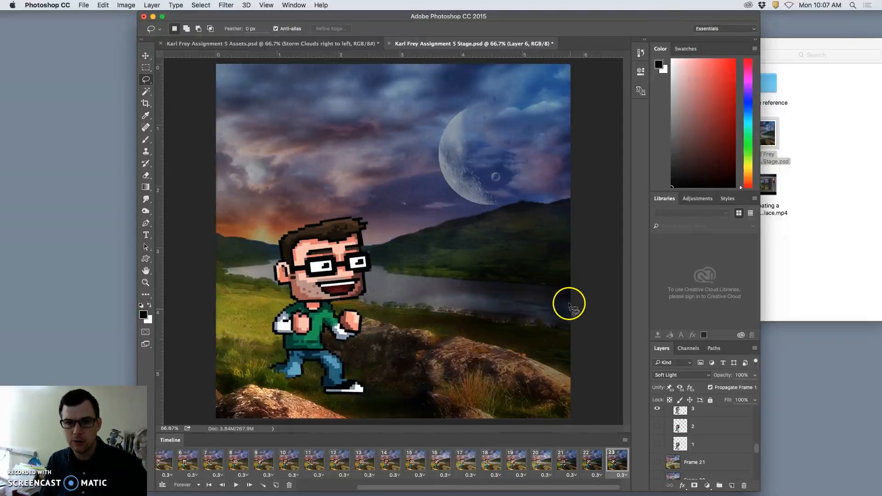
- Add frame 24 to the timeline and show Movement Cycle pose layer 4 in place of pose layer 3
left_click(275, 485)
scroll(669, 444, "up", 5)
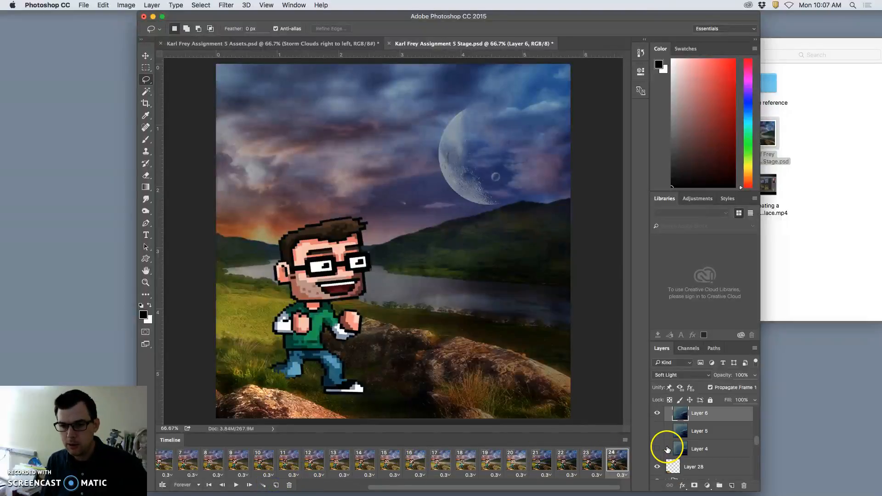
left_click(658, 472)
scroll(672, 471, "down", 1)
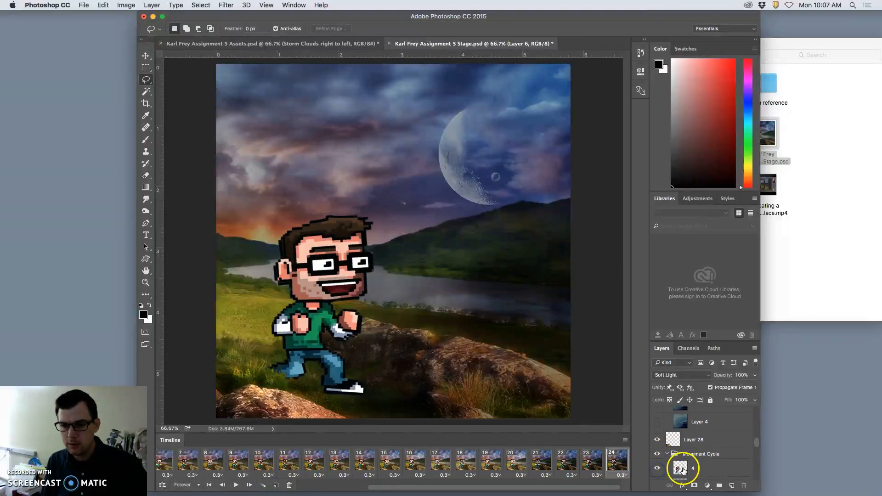
scroll(671, 471, "down", 1)
- In frame 24, show storm cloud Layer 7 in place of Layer 6 and set its blend mode to Soft Light
scroll(664, 455, "up", 5)
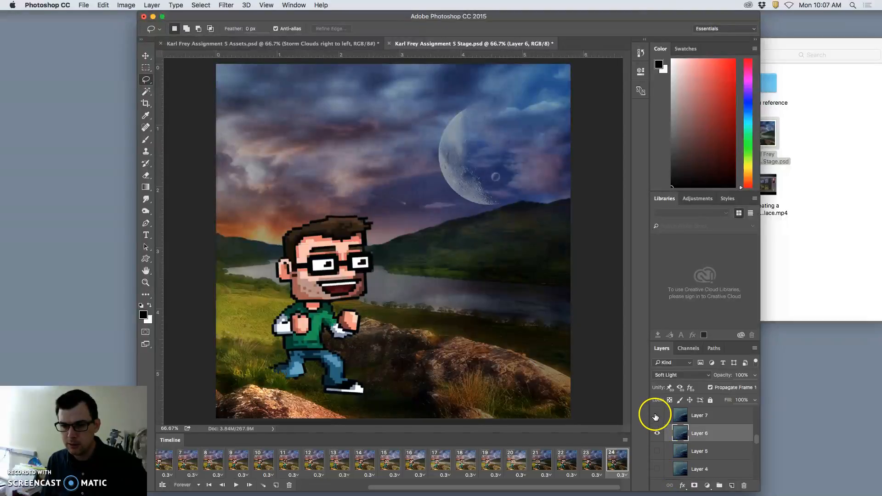
left_click(657, 415)
left_click(657, 433)
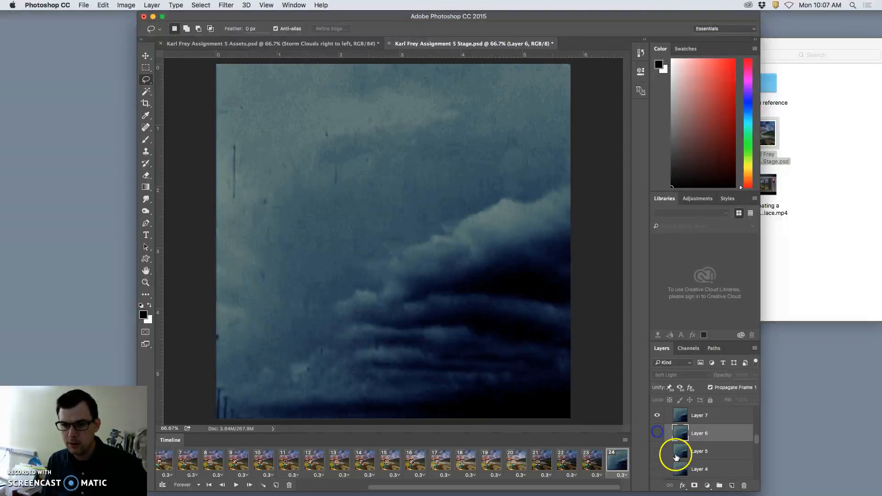
left_click(691, 416)
left_click(676, 375)
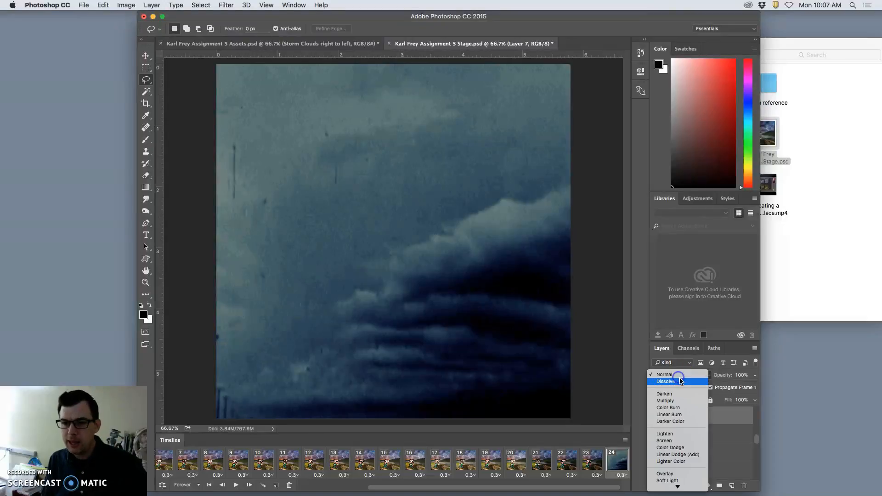
left_click(681, 478)
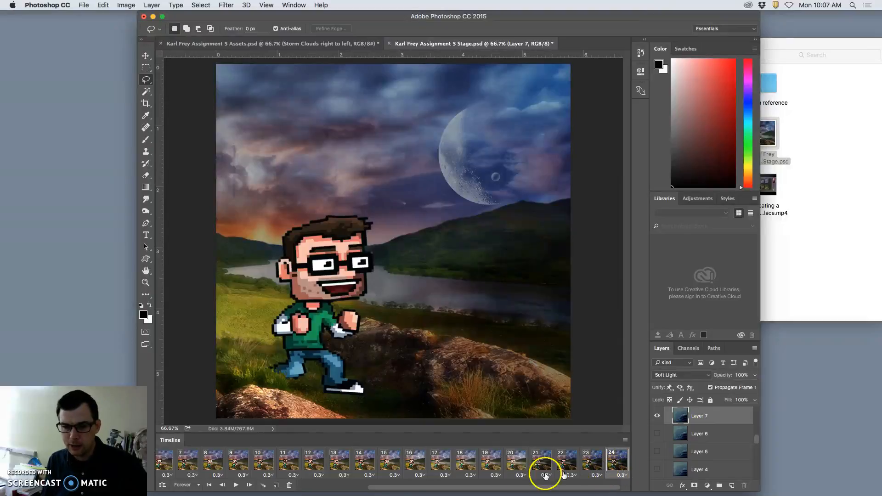
- Add frame 25 to the timeline and look through the storm cloud, pose and background layers
left_click(276, 486)
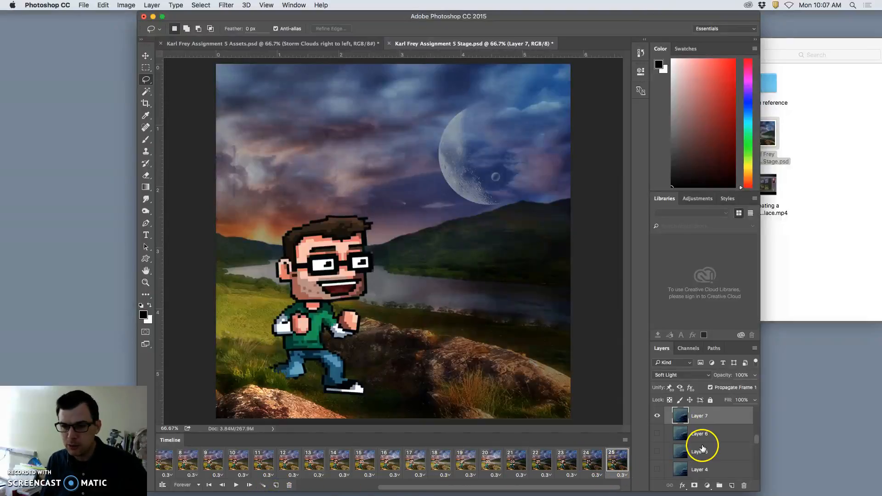
scroll(701, 443, "up", 5)
scroll(704, 449, "up", 10)
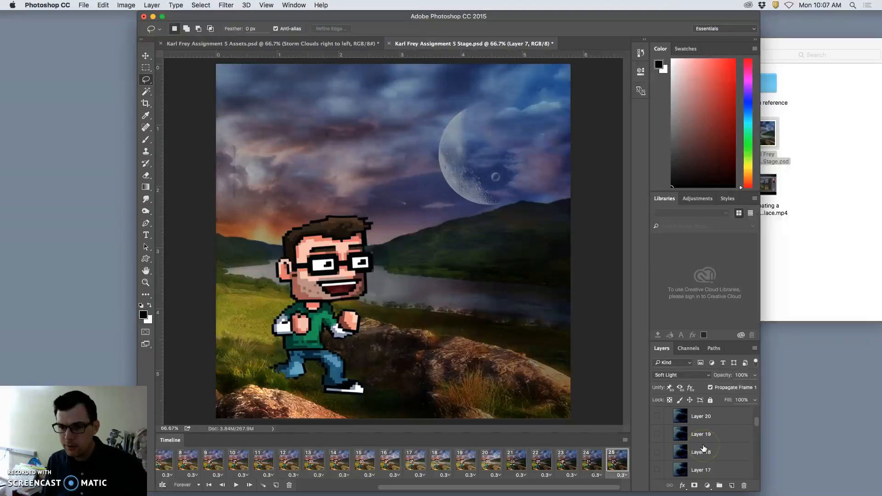
scroll(698, 434, "down", 15)
scroll(698, 441, "up", 15)
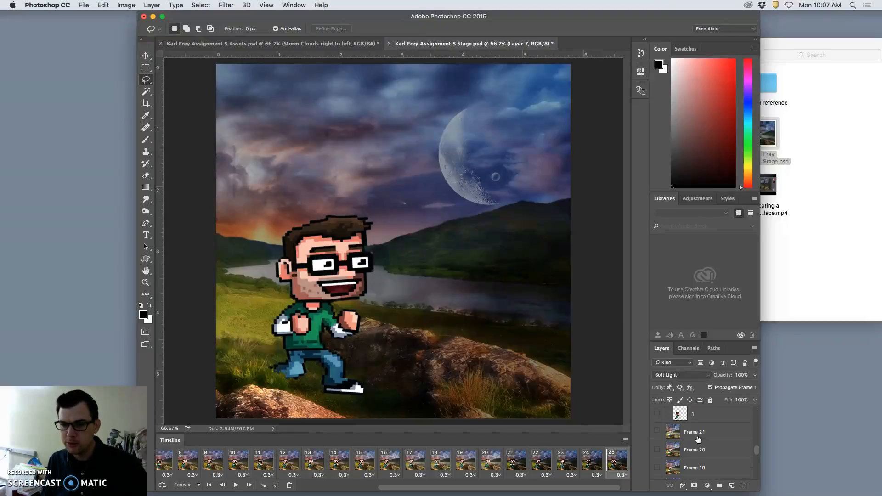
- Switch to Finder, open the Assignment 5 storyboard image to review the planned scenes, and return to Photoshop
left_click(735, 337)
left_click(811, 246)
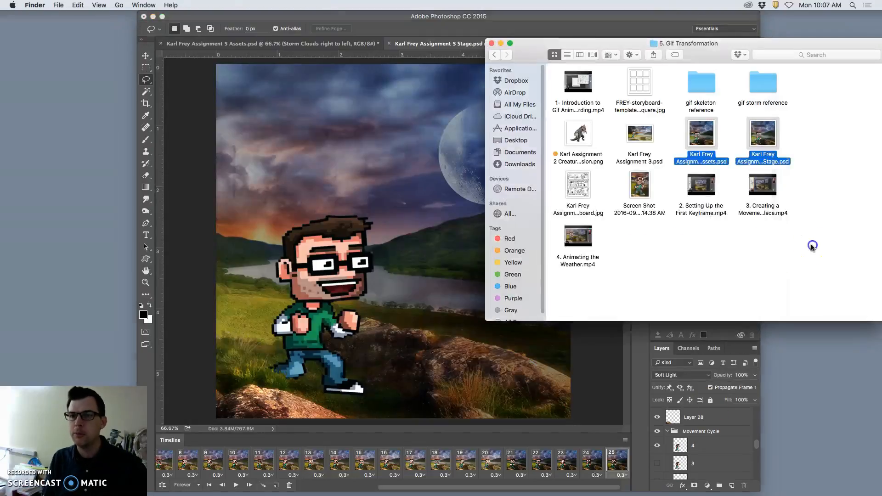
left_click(665, 129)
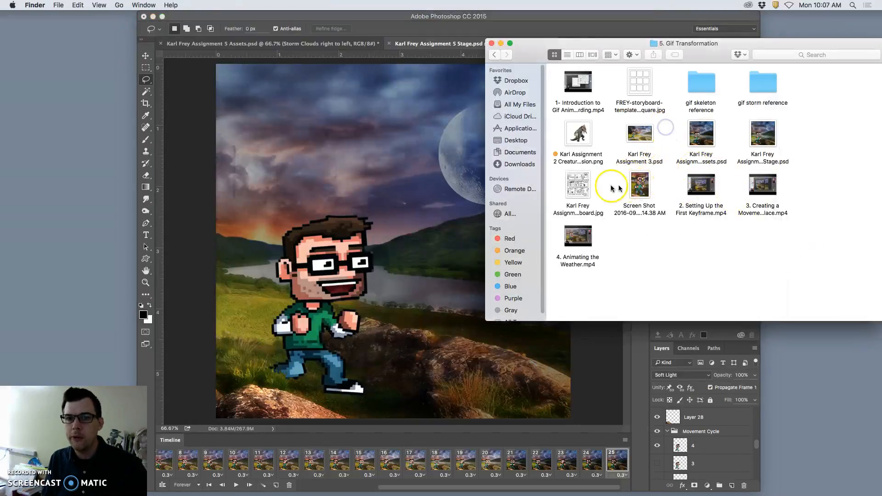
double_click(584, 183)
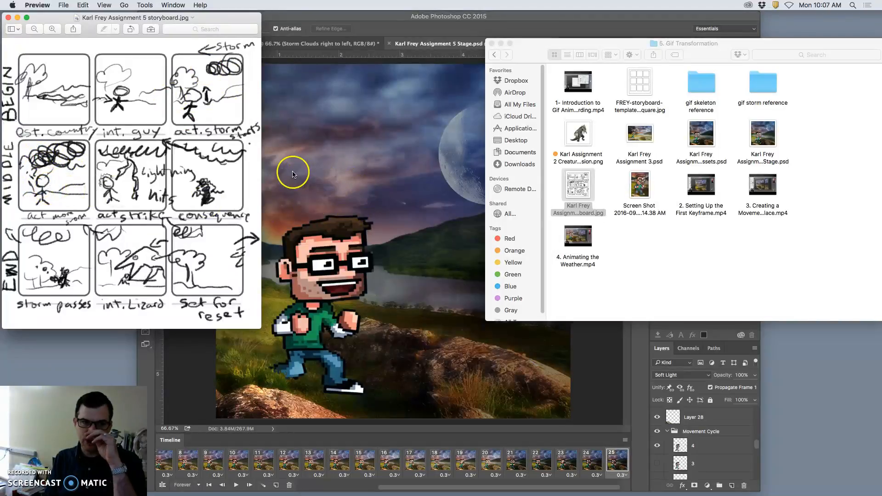
left_click(276, 175)
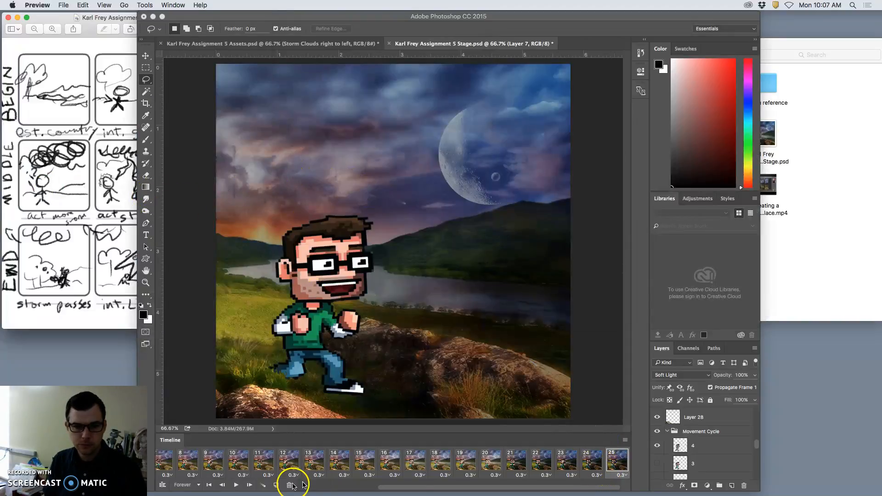
- In frame 25, show Movement Cycle pose layer 1 in place of pose layer 4
left_click(587, 461)
left_click(611, 462)
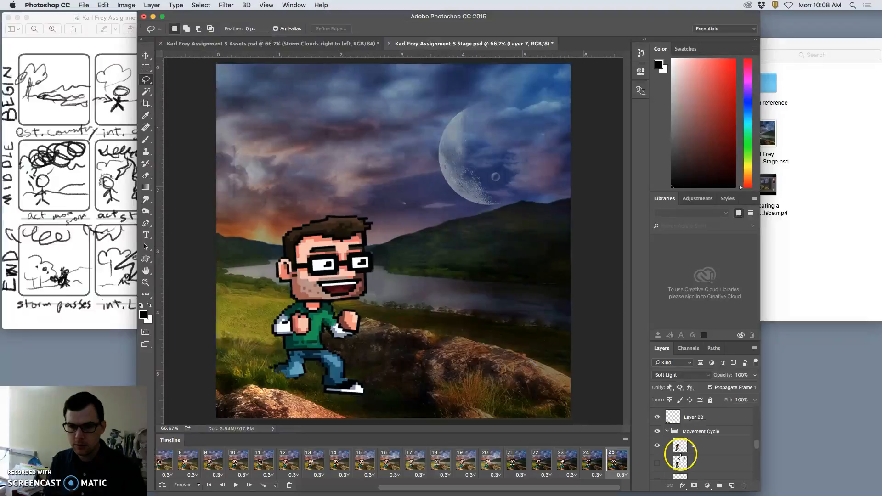
left_click(658, 444)
scroll(665, 453, "down", 2)
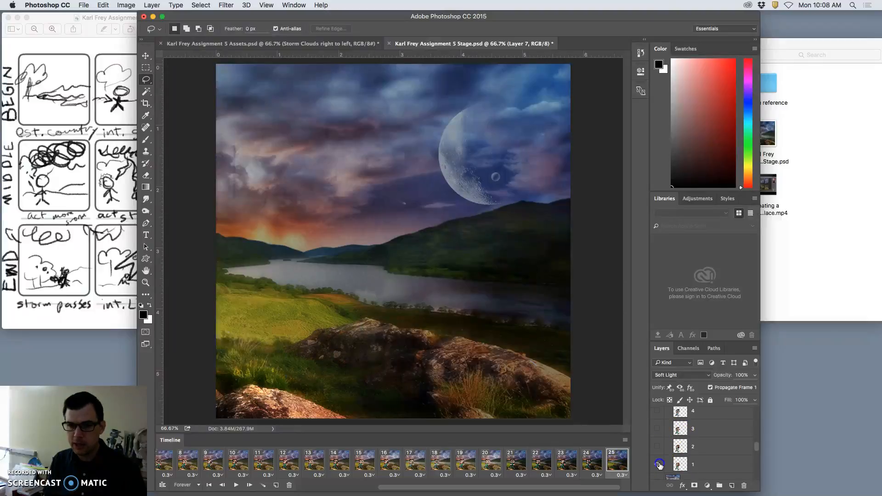
left_click(659, 465)
- In frame 25, show storm cloud Layer 8 in place of Layer 7 and set its blend mode to Soft Light
scroll(681, 448, "up", 3)
scroll(681, 445, "up", 3)
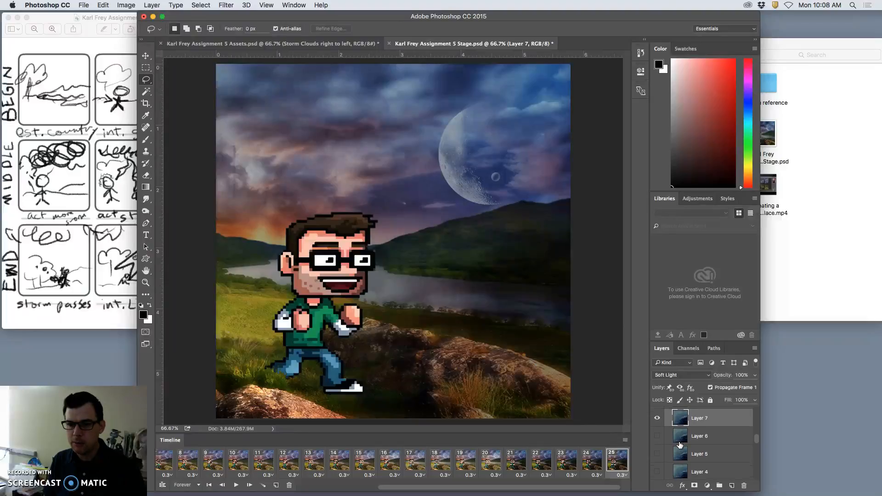
scroll(680, 445, "up", 1)
left_click(657, 428)
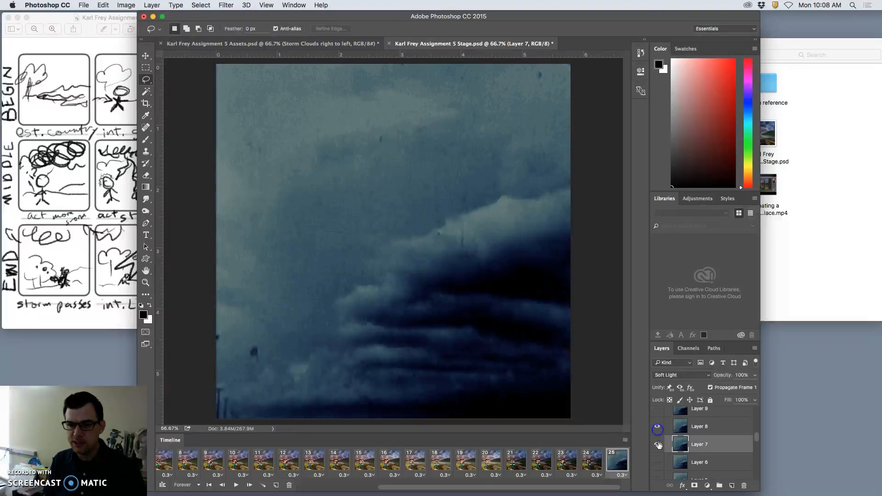
left_click(683, 427)
left_click(679, 375)
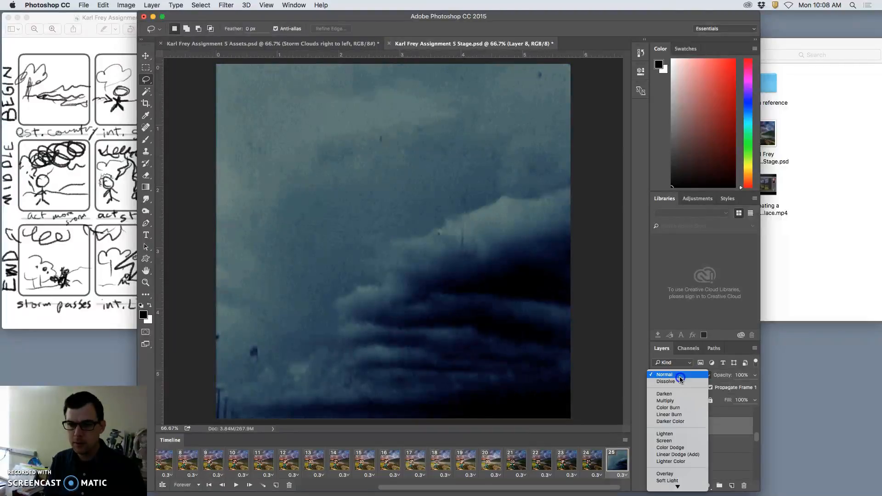
left_click(670, 481)
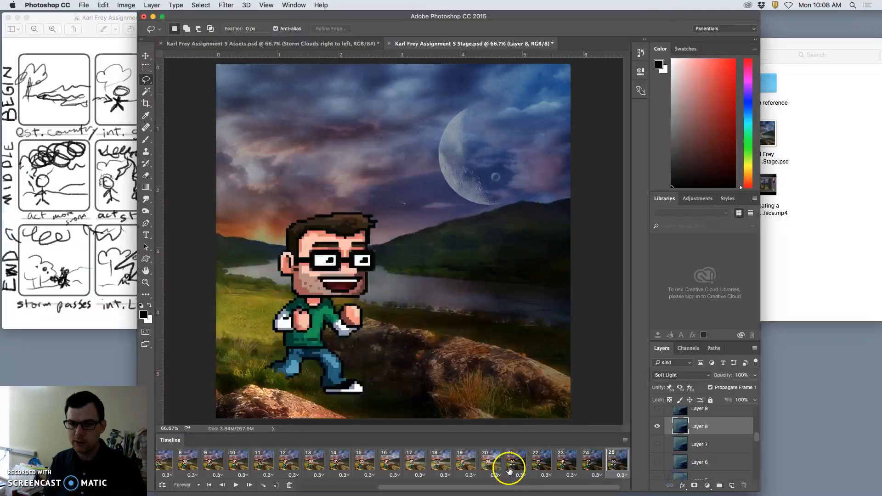
- Add frame 26 to the timeline and show Movement Cycle pose layer 2 in place of pose layer 1
left_click(276, 486)
scroll(700, 455, "down", 4)
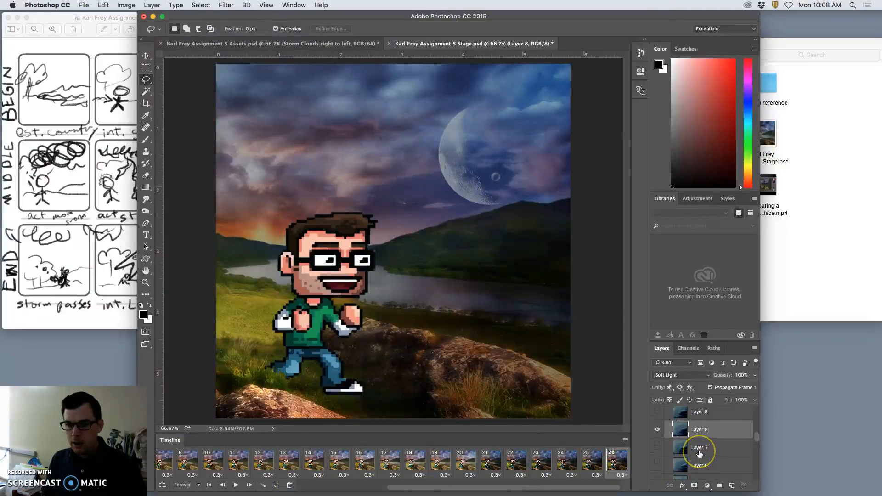
scroll(699, 455, "down", 5)
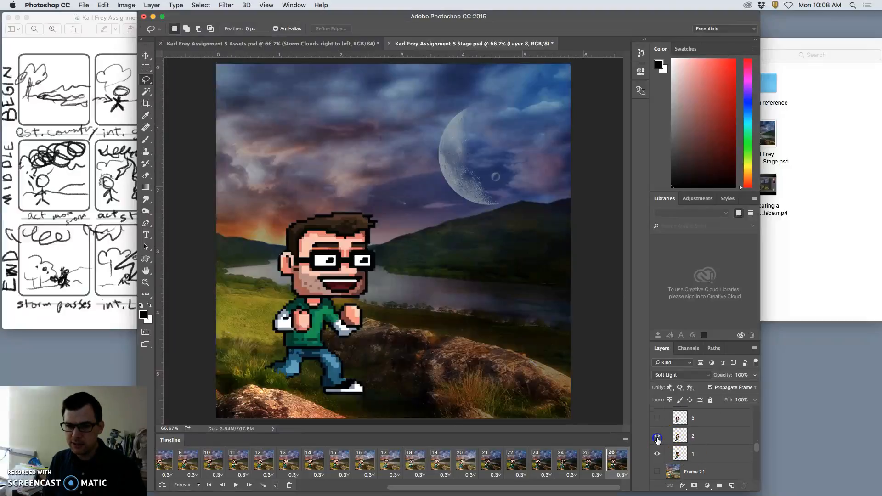
left_click(658, 438)
left_click(657, 454)
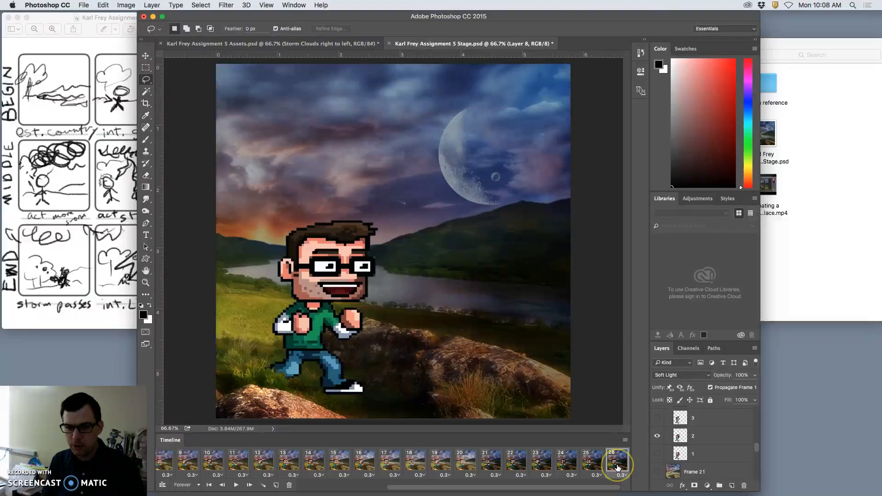
- In frame 26, show storm cloud Layer 9 in place of Layer 8 and set its blend mode to Soft Light
scroll(707, 445, "up", 5)
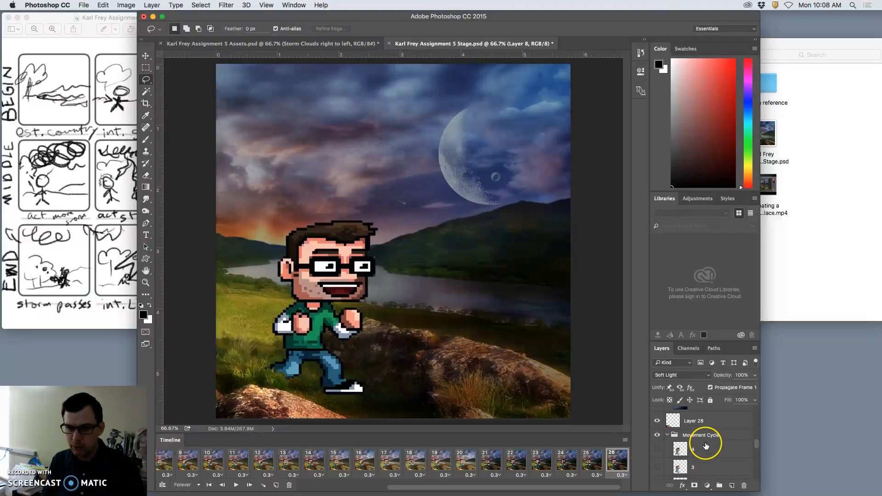
scroll(706, 446, "up", 3)
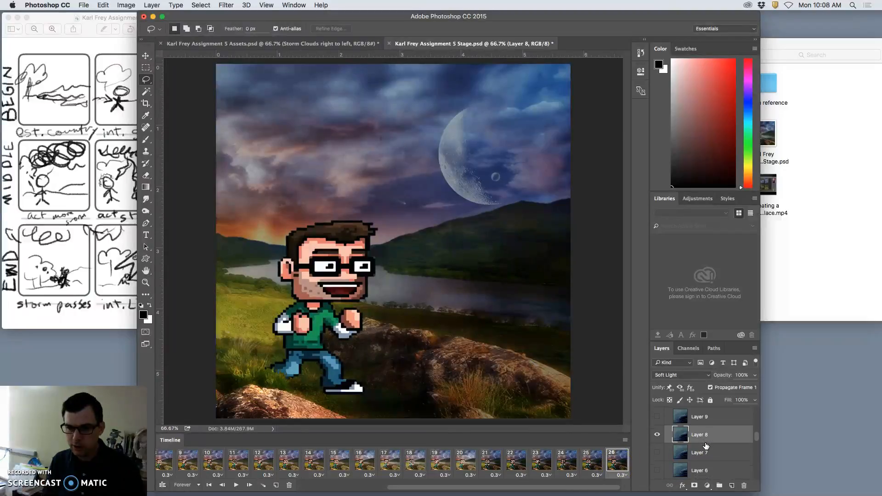
left_click(658, 417)
left_click(658, 435)
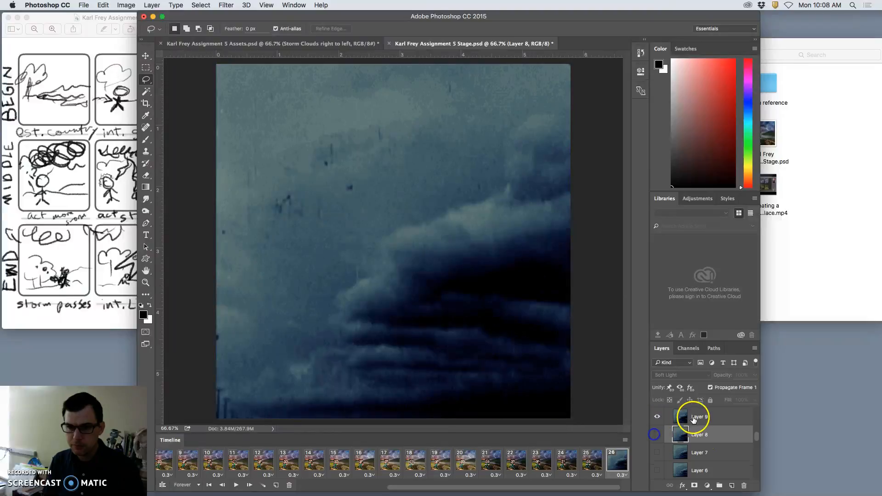
left_click(699, 417)
left_click(685, 375)
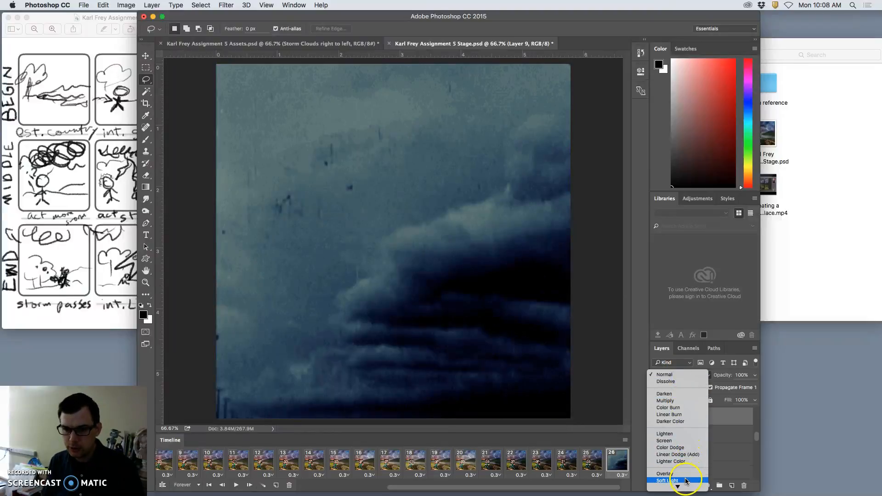
- Step back and forth through frames 24, 25 and 26 to compare the poses and storm clouds
left_click(589, 464)
left_click(613, 463)
left_click(590, 464)
left_click(573, 465)
left_click(593, 466)
left_click(613, 466)
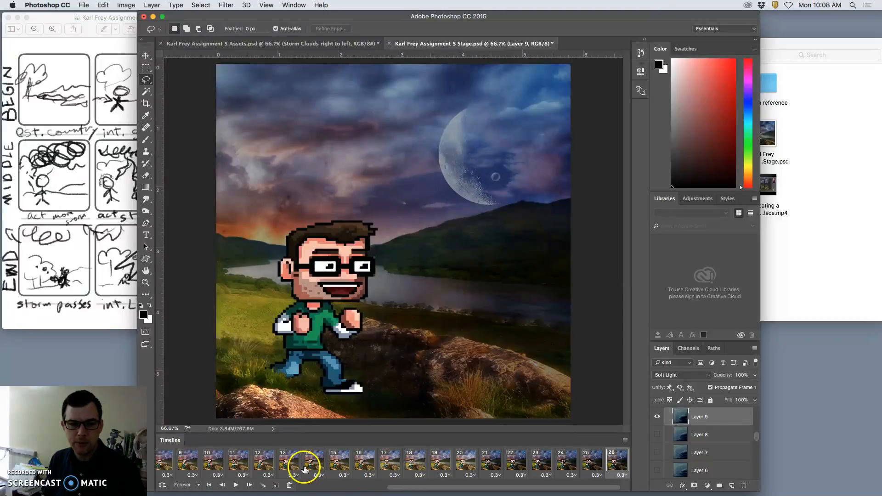
- Play the animation and compare frames 20 and 21, where the storm clouds begin
left_click(288, 465)
left_click(236, 485)
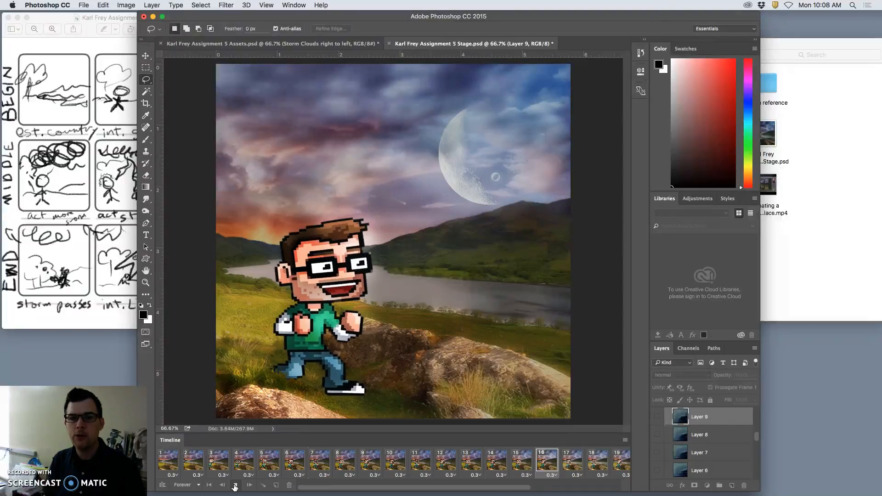
left_click(491, 462)
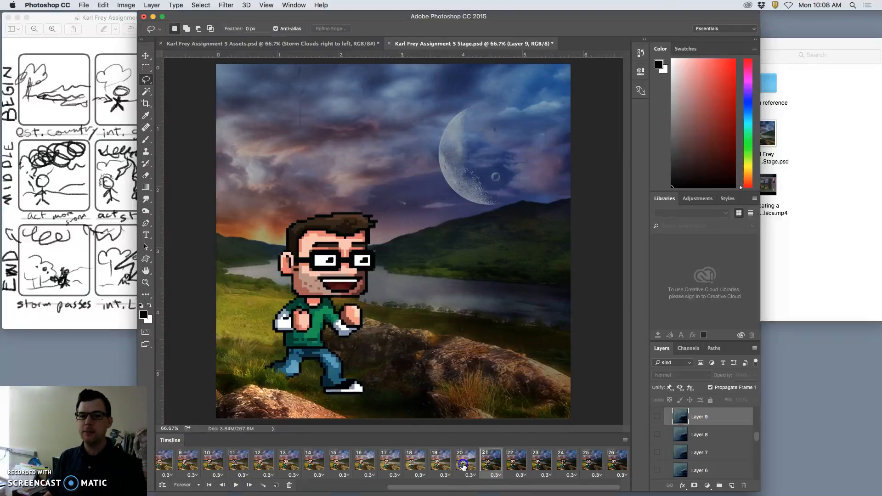
left_click(464, 467)
left_click(493, 466)
left_click(465, 462)
left_click(492, 464)
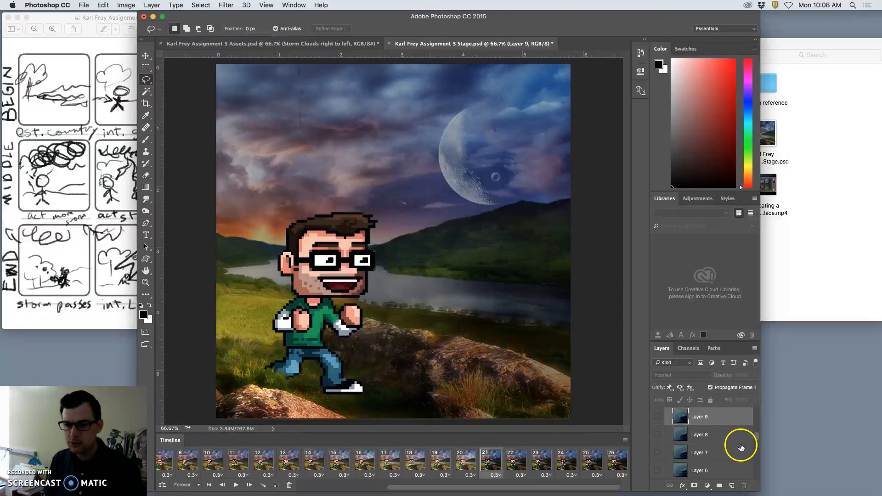
- In frame 21, reduce the opacity of storm cloud Layer 4 to 10%
scroll(742, 449, "down", 2)
scroll(741, 448, "down", 3)
left_click(723, 422)
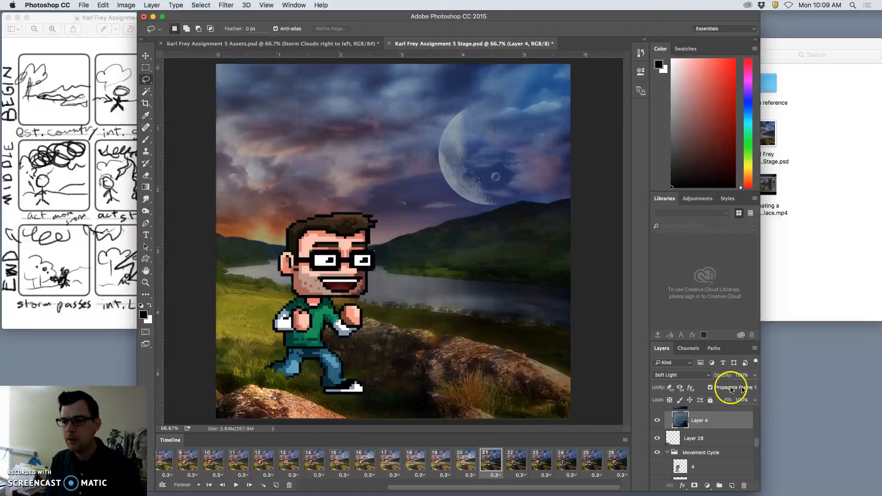
left_click(756, 376)
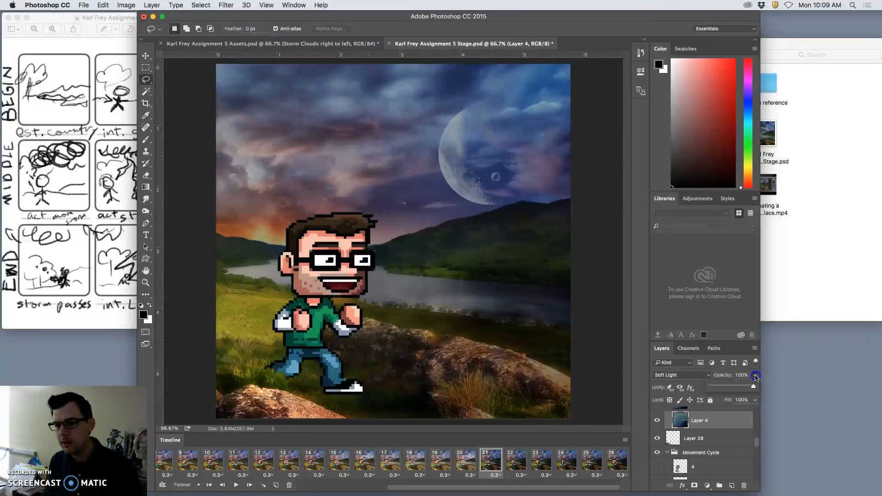
left_click_drag(718, 391, 716, 392)
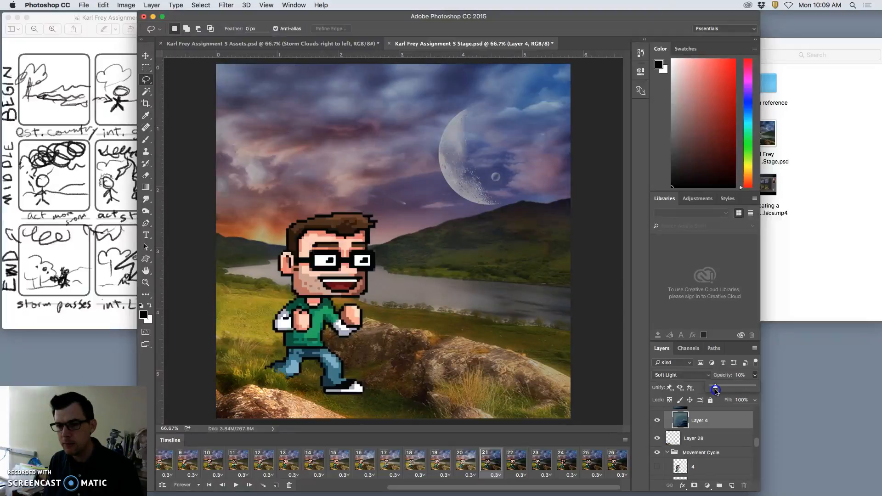
- In frame 22, reduce the opacity of storm cloud Layer 5 to 20%
left_click(517, 461)
scroll(685, 429, "up", 2)
left_click(702, 435)
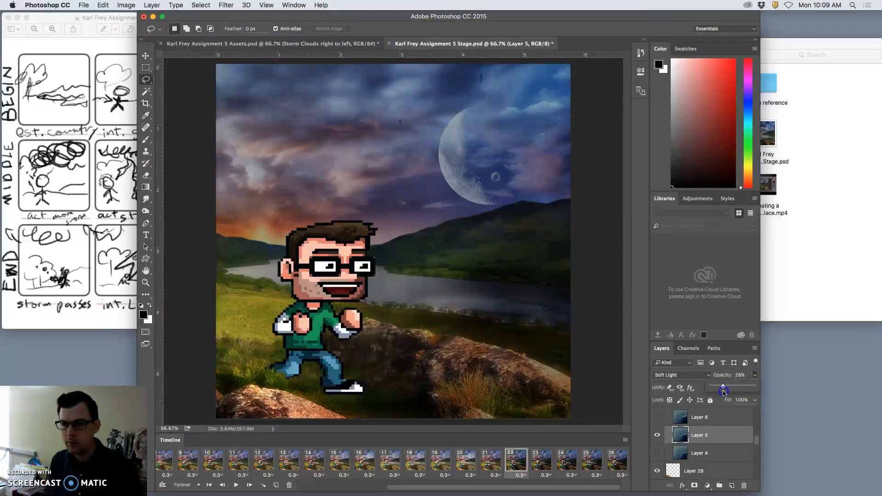
left_click_drag(725, 392, 722, 394)
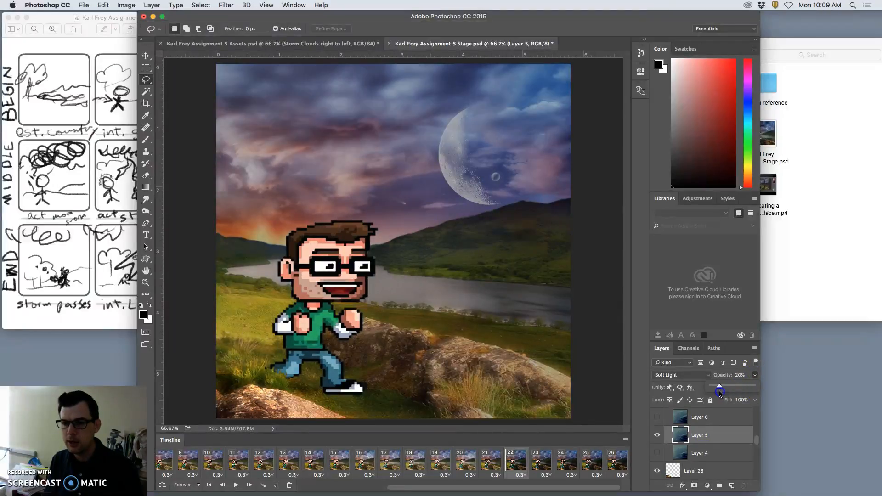
- In frame 23, reduce the opacity of storm cloud Layer 6 to continue the gradual cloud fade-in
left_click(542, 461)
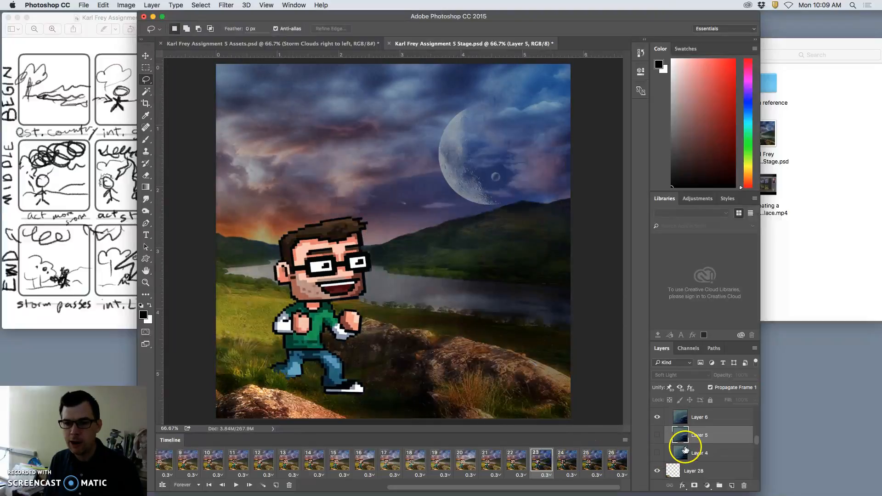
left_click(711, 422)
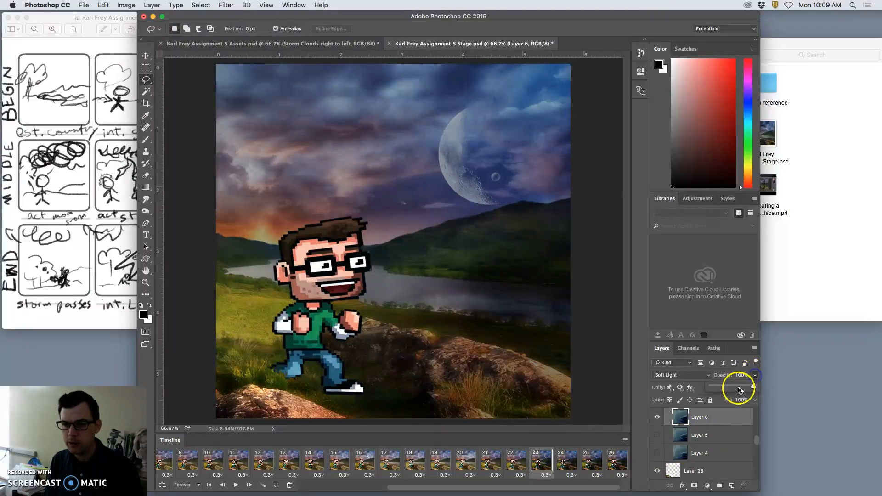
left_click_drag(728, 390, 726, 390)
left_click(675, 420)
- In frame 24, reduce the opacity of storm cloud Layer 7 to 40%
left_click(566, 461)
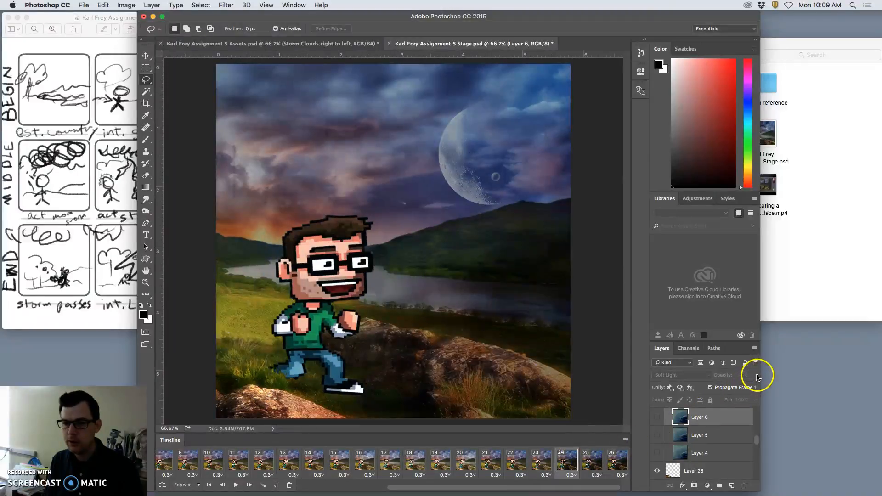
scroll(698, 418, "up", 1)
left_click(709, 421)
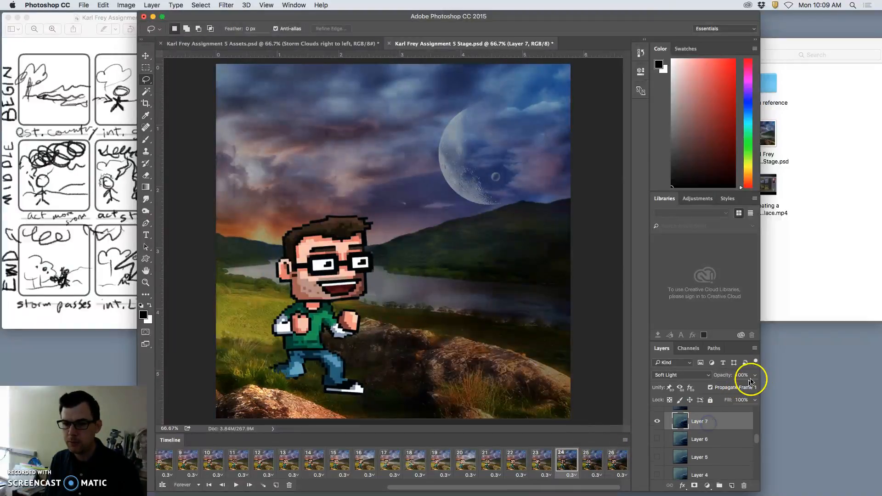
left_click_drag(736, 387, 728, 389)
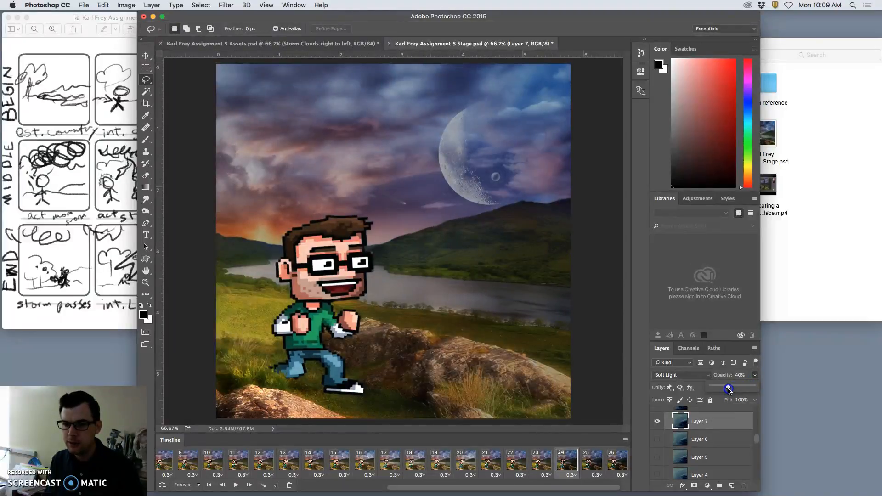
- Check the opacity of storm cloud Layer 6 in frame 23 and return to frame 24
left_click(543, 460)
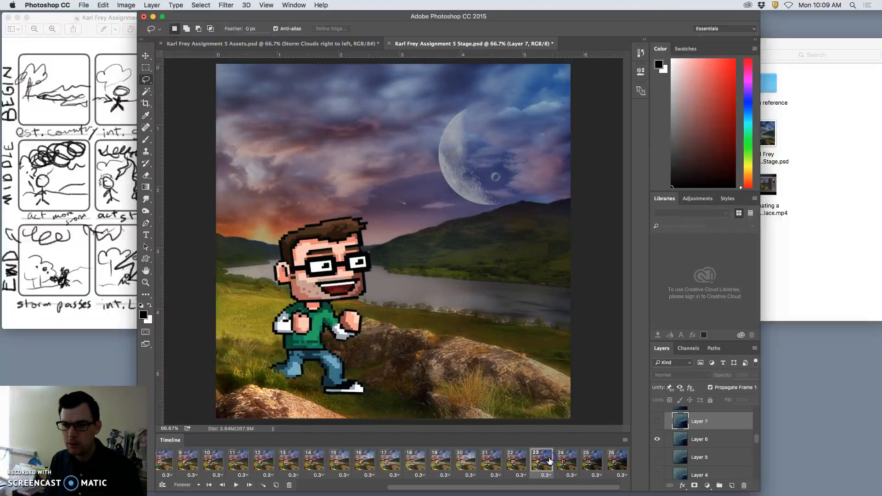
left_click(696, 441)
left_click(569, 460)
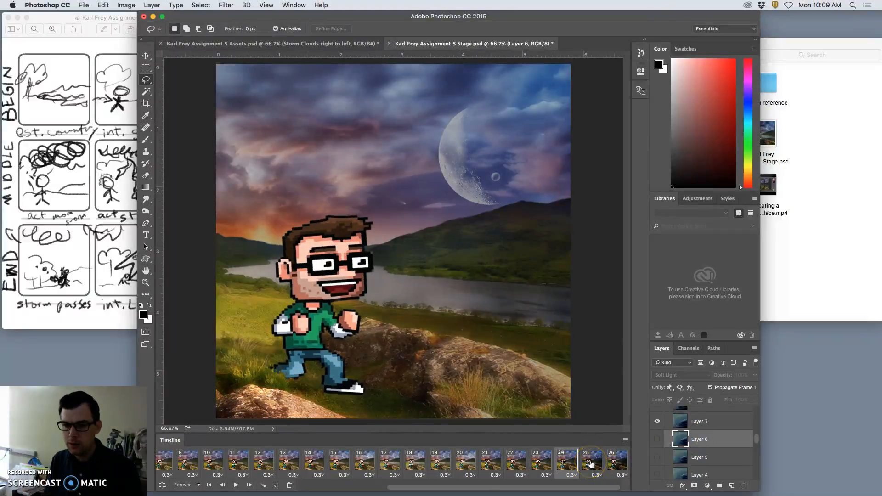
- In frame 25, reduce the opacity of storm cloud Layer 8 to about 46%
left_click(591, 462)
scroll(666, 441, "up", 1)
left_click(699, 425)
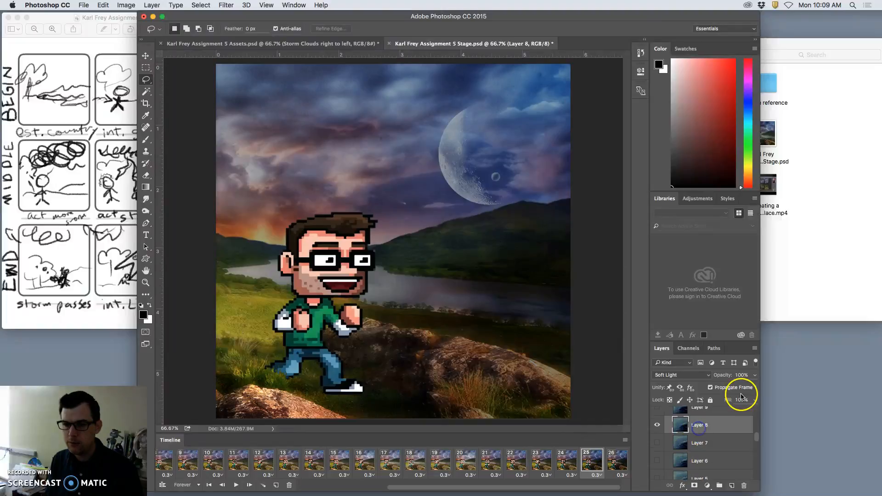
left_click_drag(736, 387, 731, 388)
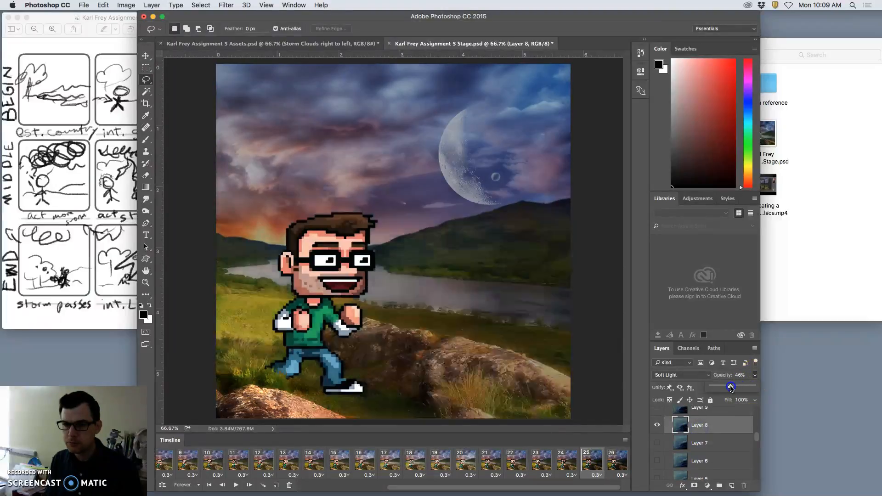
- In frame 26, reduce the opacity of storm cloud Layer 9 to 65%
left_click(619, 462)
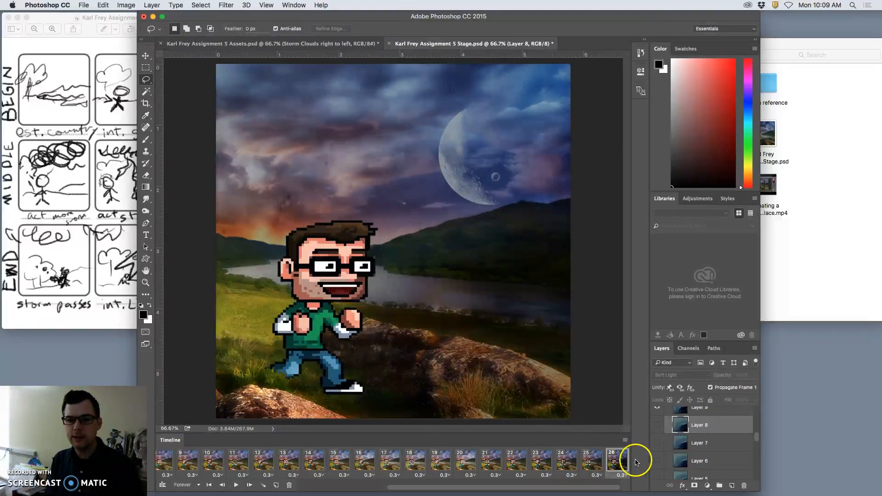
scroll(699, 437, "up", 1)
left_click(711, 429)
left_click(754, 375)
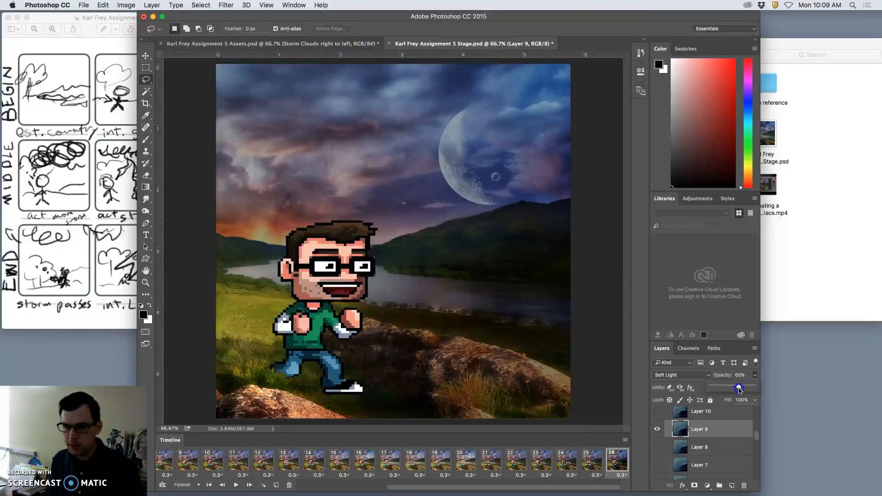
left_click_drag(740, 390, 739, 391)
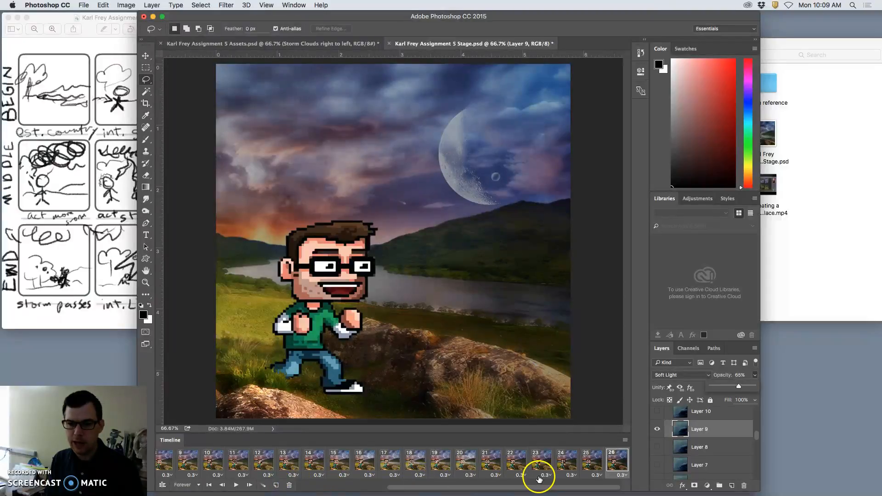
- Add frame 27 to the animation and swap storm cloud Layer 9 for Layer 10 in it
left_click(275, 486)
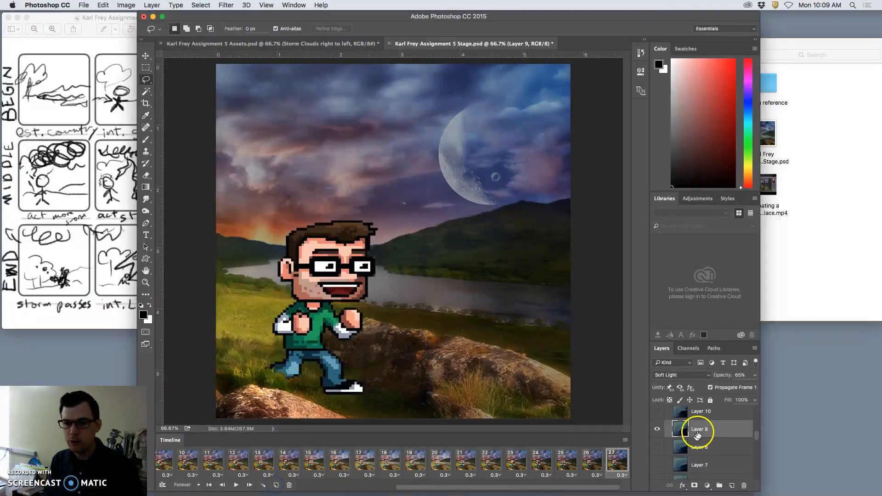
left_click(658, 429)
left_click(659, 413)
left_click(691, 412)
- In frame 27, reduce Layer 10's opacity to 80% and set its blend mode to Soft Light
left_click(755, 375)
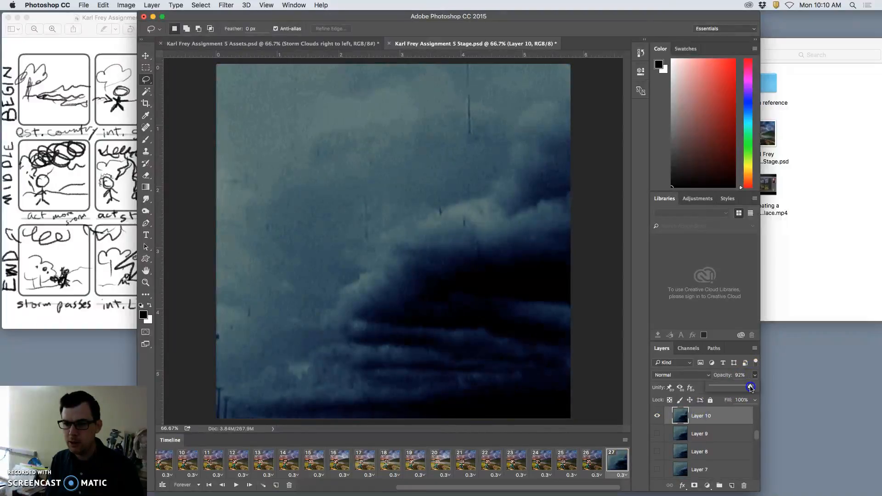
left_click_drag(751, 388, 749, 387)
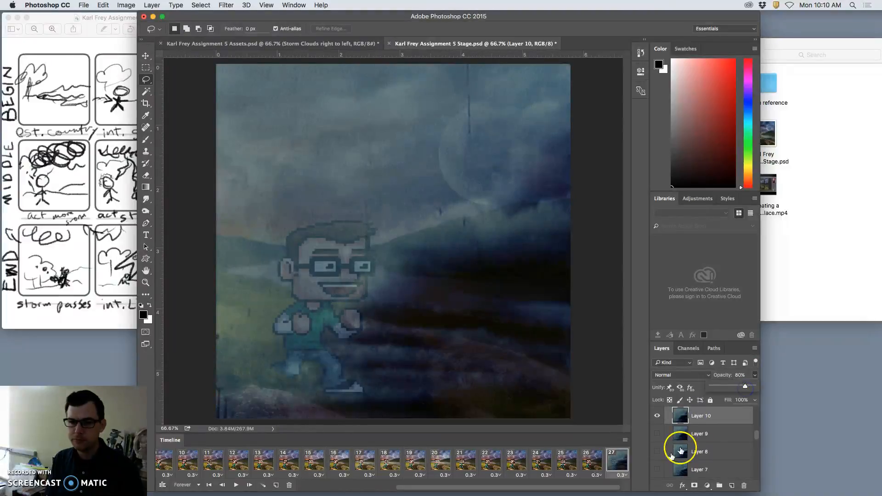
left_click(678, 376)
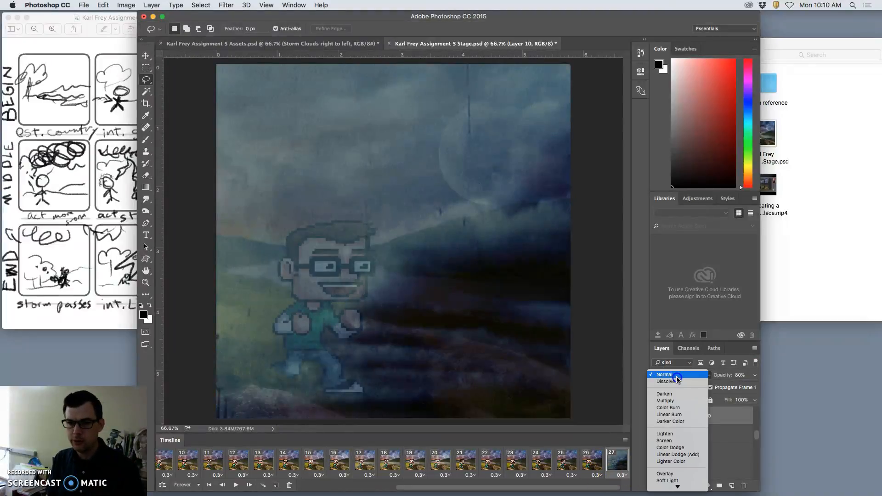
left_click(675, 480)
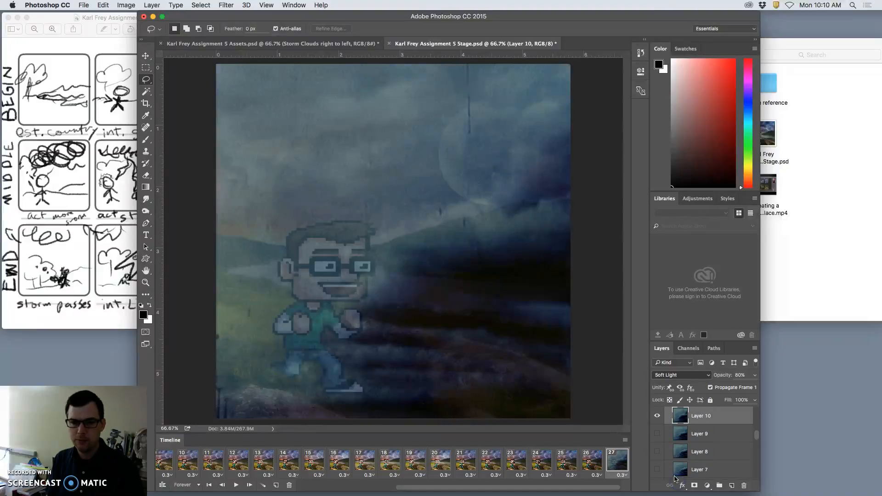
- In frame 27, switch the walking character from pose 2 to pose 3 of the Movement Cycle
scroll(693, 459, "down", 5)
scroll(693, 466, "up", 1)
left_click(658, 442)
left_click(657, 459)
scroll(703, 446, "up", 5)
scroll(705, 445, "down", 1)
scroll(705, 445, "down", 3)
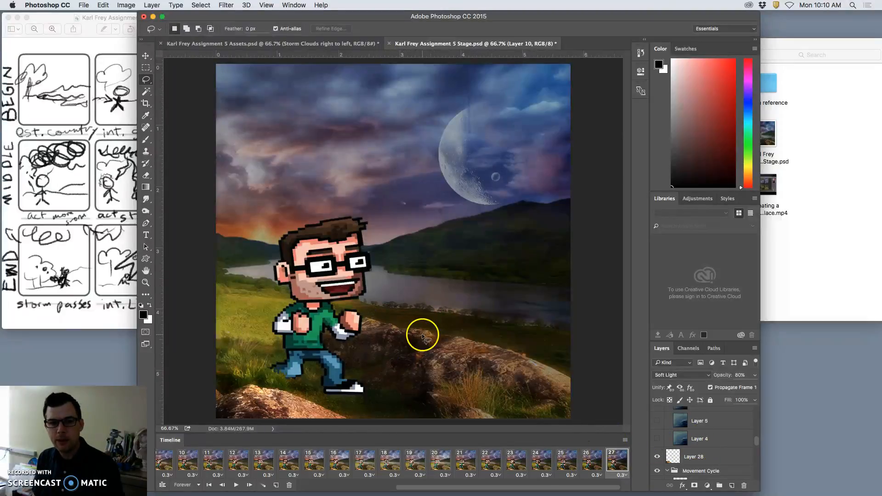
scroll(710, 445, "up", 5)
scroll(710, 445, "down", 3)
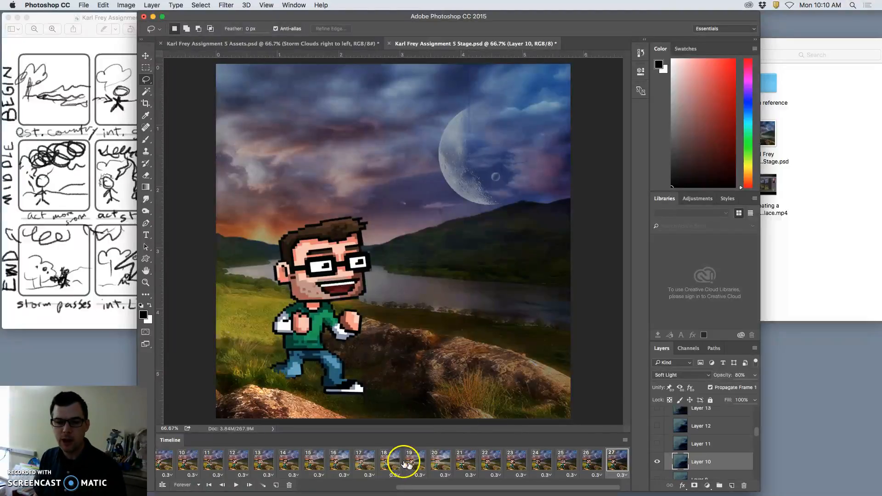
- Preview the animation from the first frame, then return to frame 27
scroll(282, 464, "left", 5)
left_click(174, 462)
left_click(235, 485)
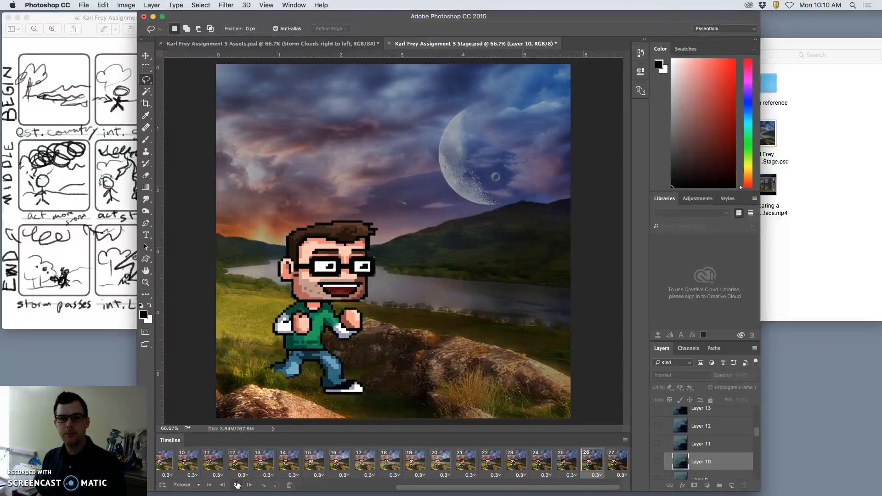
left_click(237, 485)
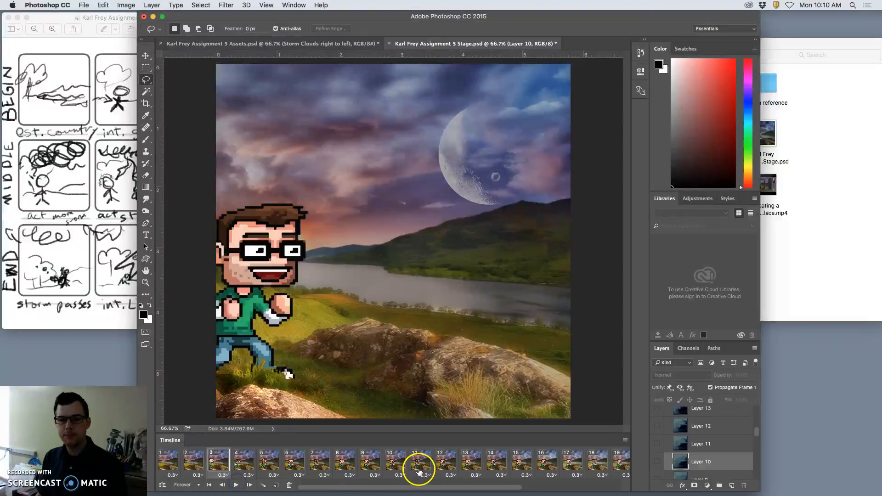
scroll(419, 467, "right", 5)
left_click(616, 459)
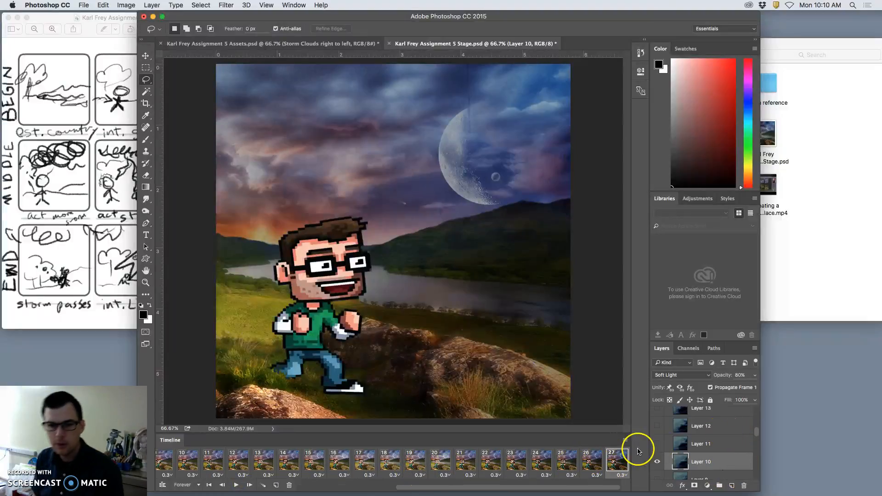
left_click(615, 461)
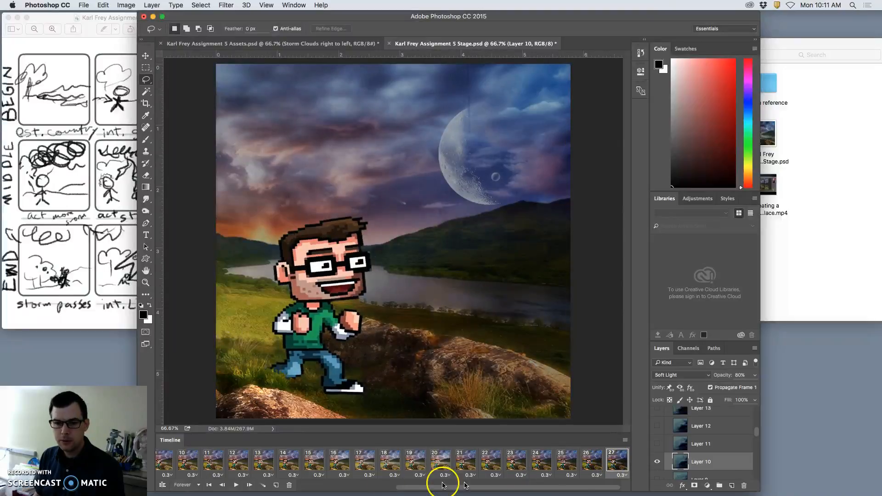
- Add frame 28 and replace storm cloud Layer 10 with Layer 11 in it
left_click(276, 485)
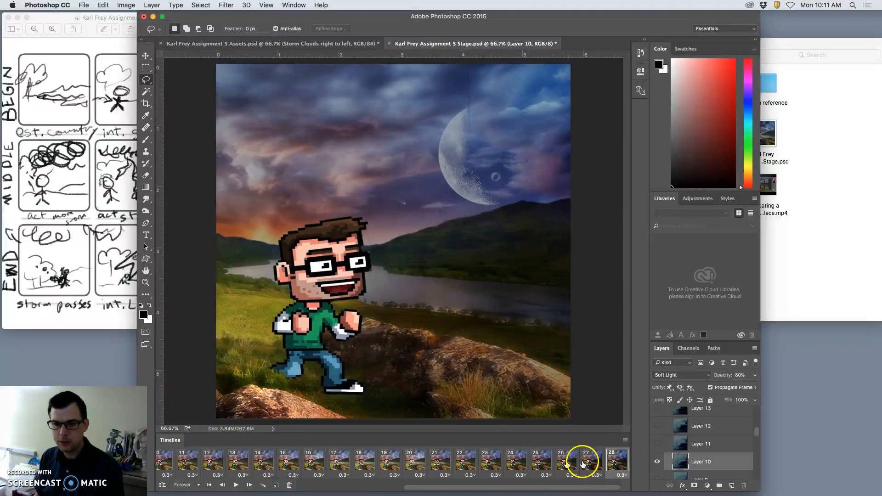
left_click(658, 443)
left_click(658, 461)
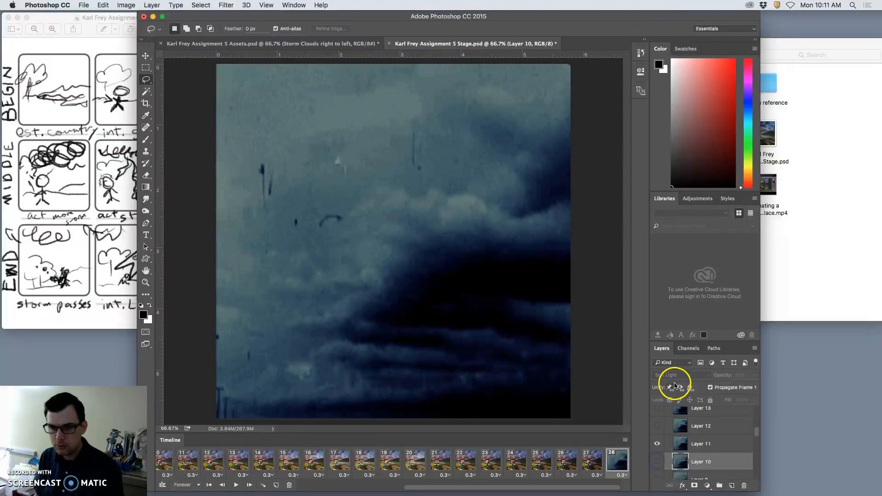
left_click(703, 442)
- In frame 28, set storm cloud Layer 11 to Soft Light at 90% opacity
left_click(684, 375)
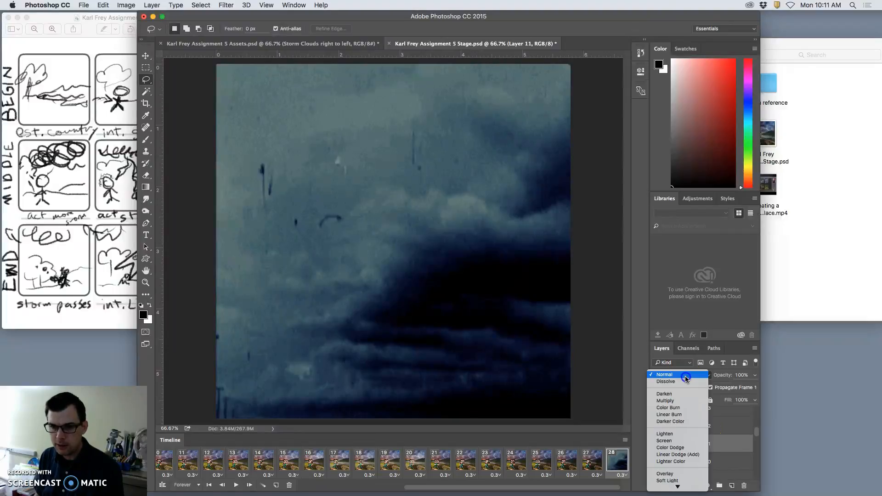
left_click(669, 479)
left_click(755, 375)
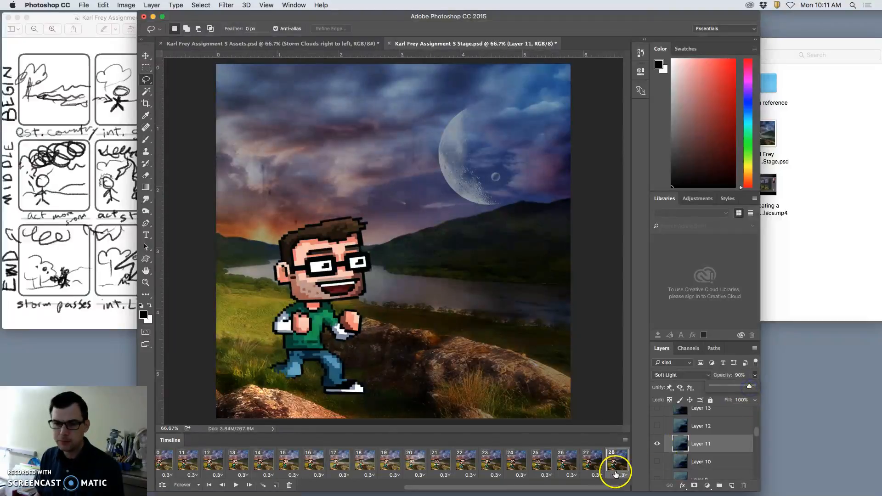
- In frame 28, switch the walking character from pose 3 to pose 4 of the Movement Cycle
scroll(686, 460, "down", 4)
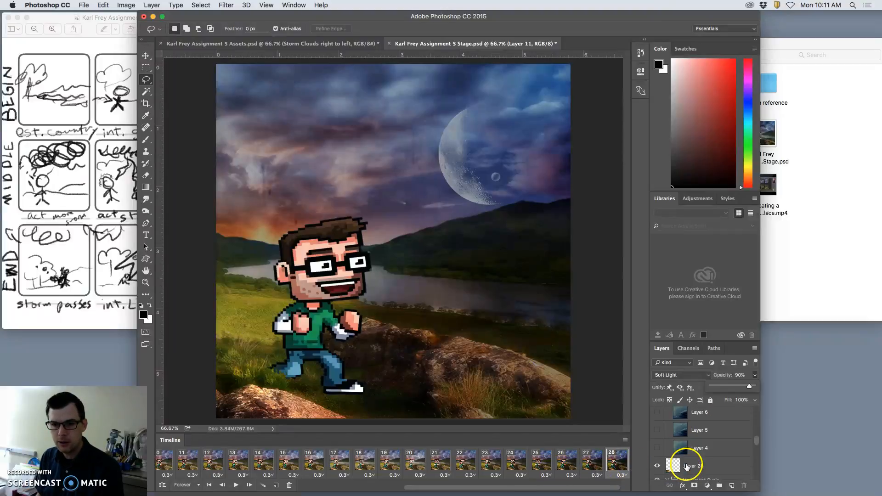
scroll(686, 467, "down", 5)
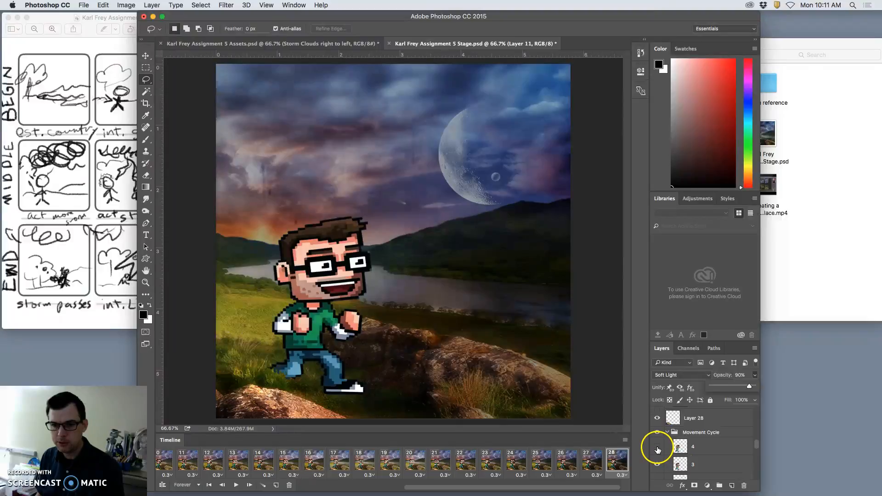
left_click(658, 448)
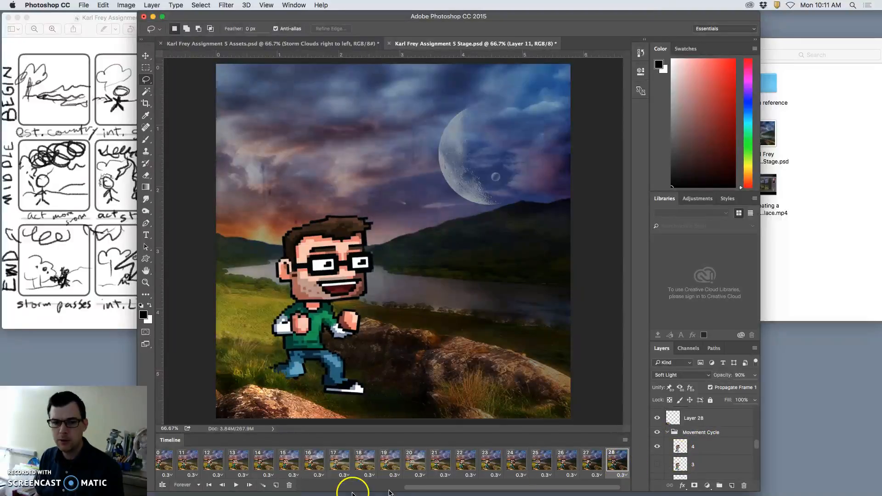
- Add frame 29 and switch the walking character from pose 4 to pose 2 in it
left_click(276, 485)
left_click(624, 454)
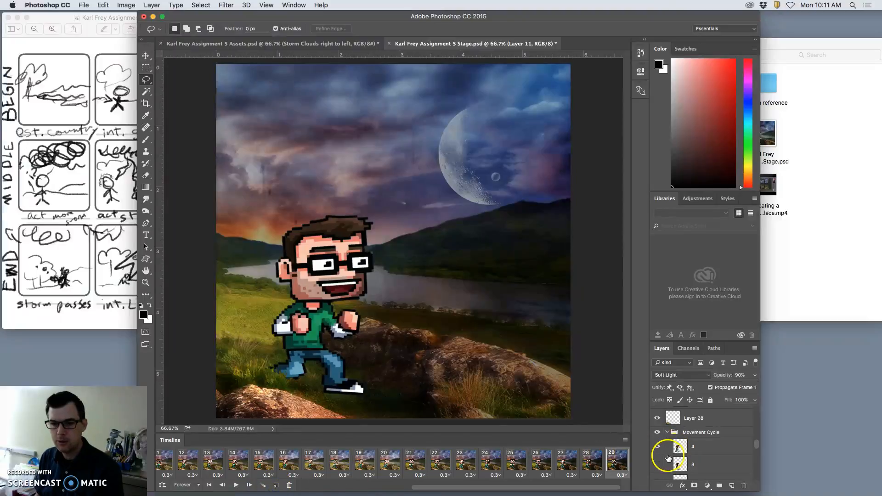
scroll(658, 466, "down", 2)
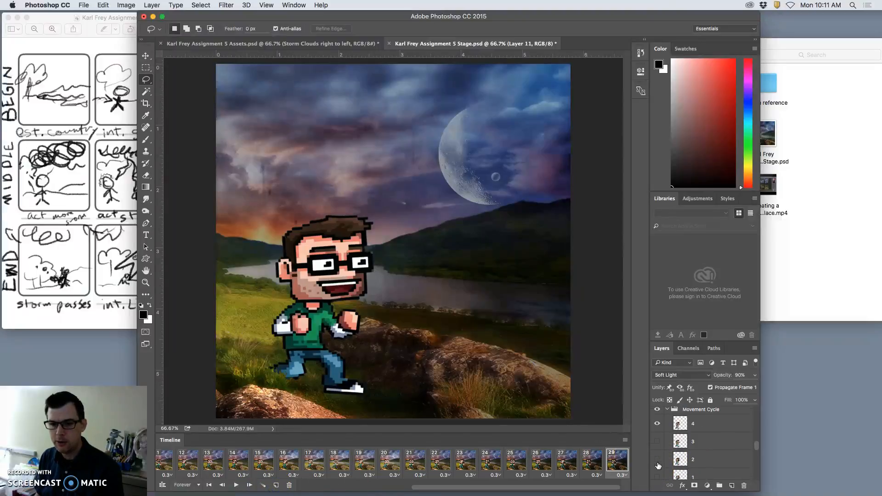
left_click(657, 423)
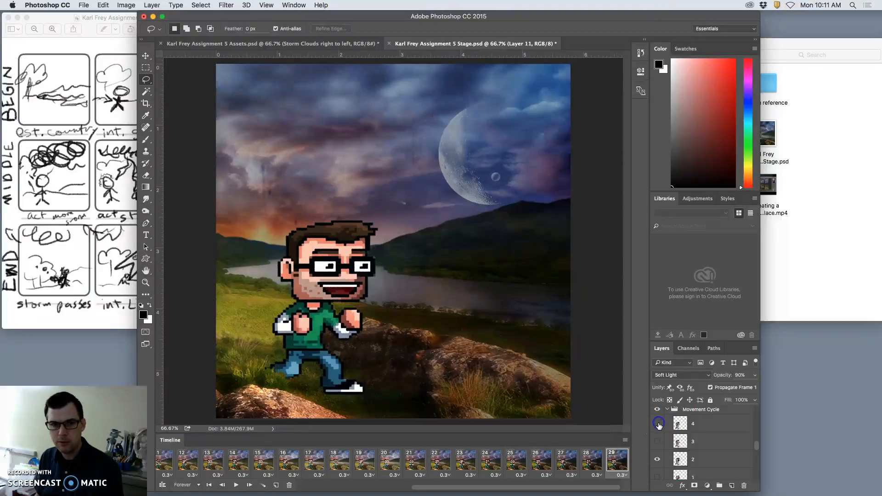
- In frame 29, replace storm cloud Layer 11 with Layer 12 and set its blend mode to Soft Light
scroll(703, 445, "down", 5)
scroll(705, 446, "up", 5)
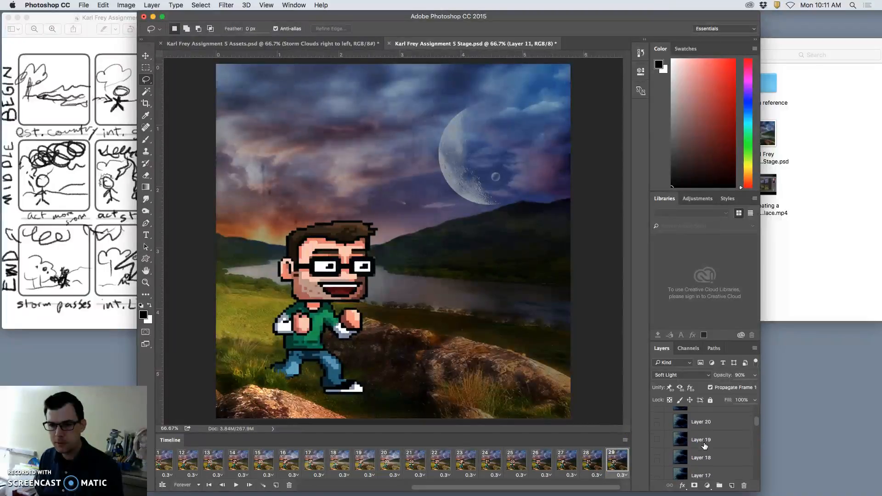
scroll(704, 446, "down", 2)
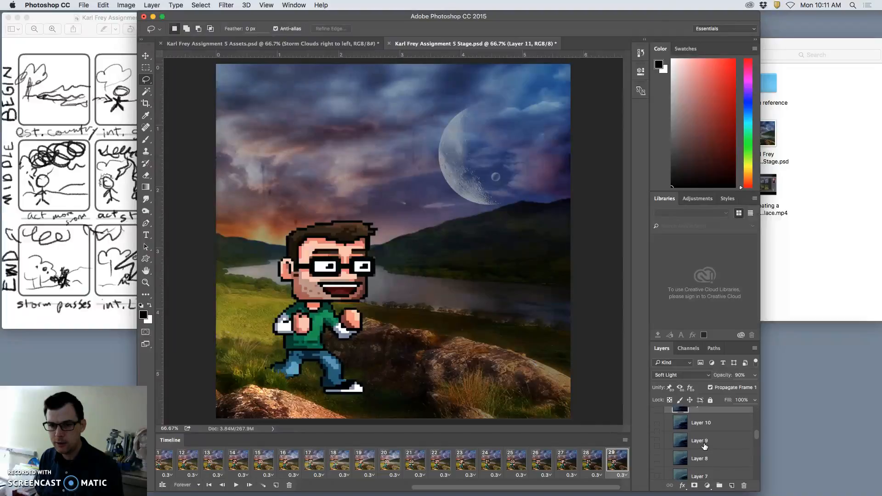
scroll(705, 446, "down", 1)
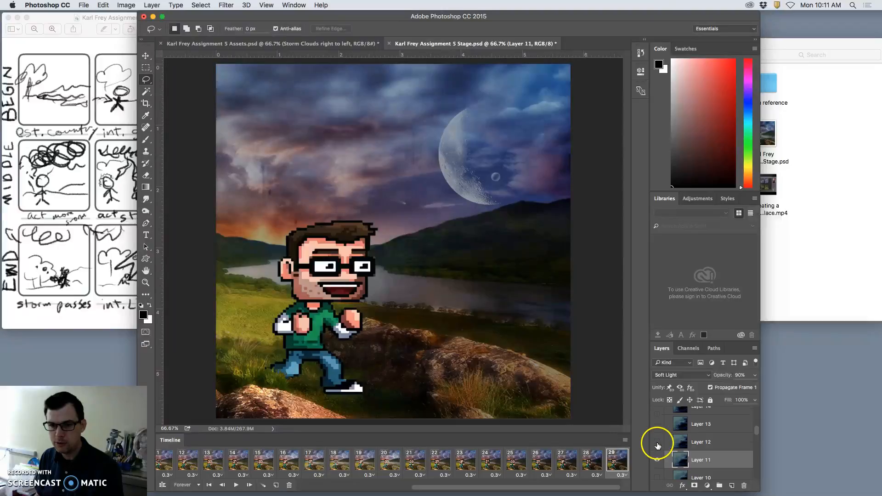
left_click(658, 446)
left_click(701, 442)
left_click(680, 375)
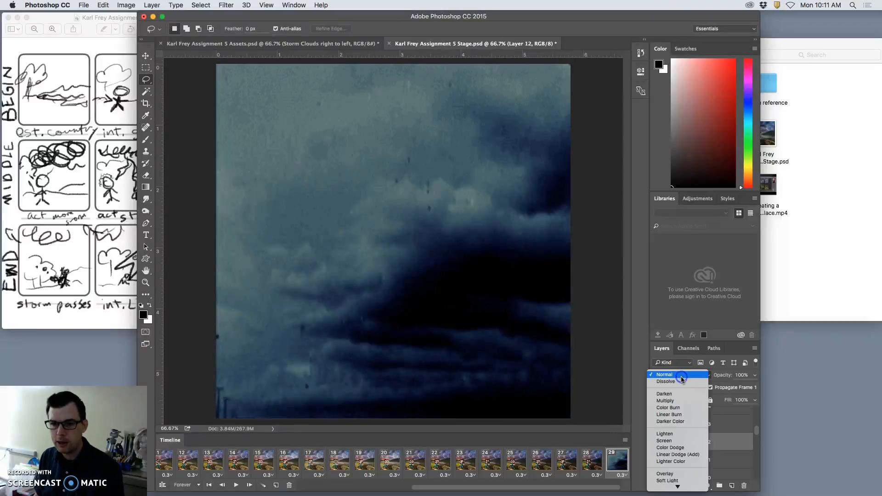
left_click(681, 478)
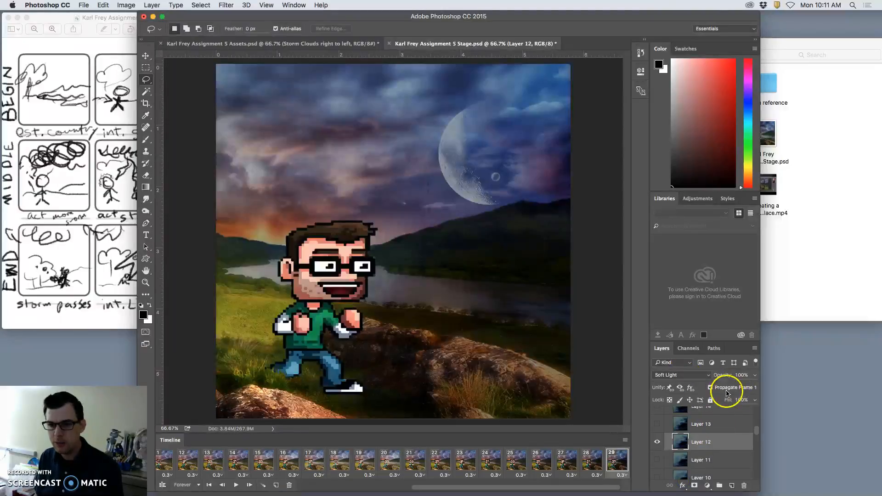
- Add frame 30 after frame 29 and replace storm cloud Layer 12 with Layer 13 in Soft Light mode
left_click(569, 464)
left_click(589, 463)
left_click(608, 463)
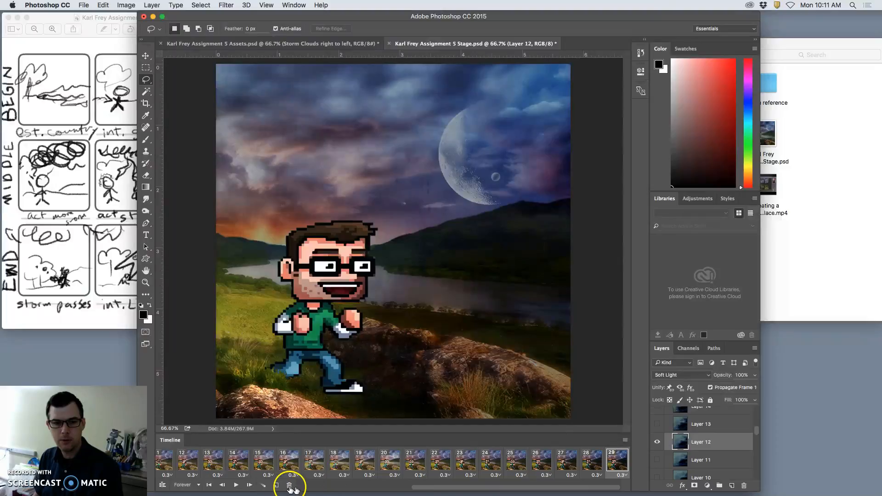
left_click(276, 486)
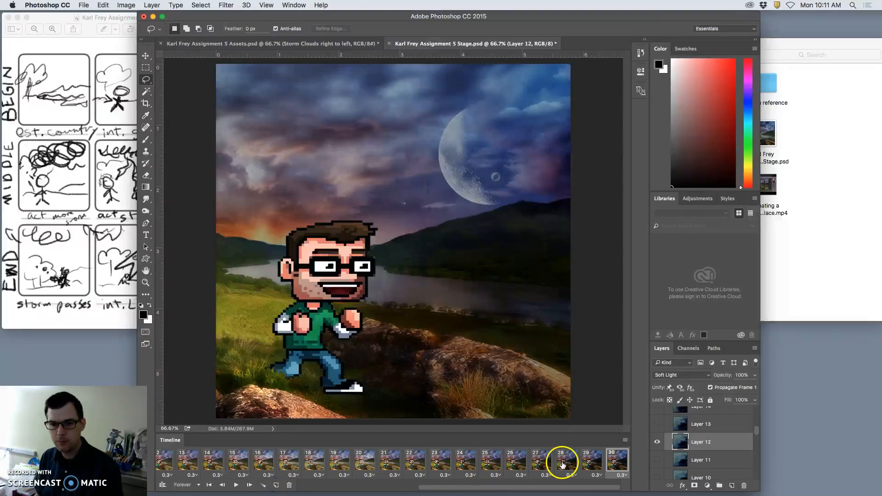
left_click(657, 424)
left_click(688, 423)
left_click(680, 374)
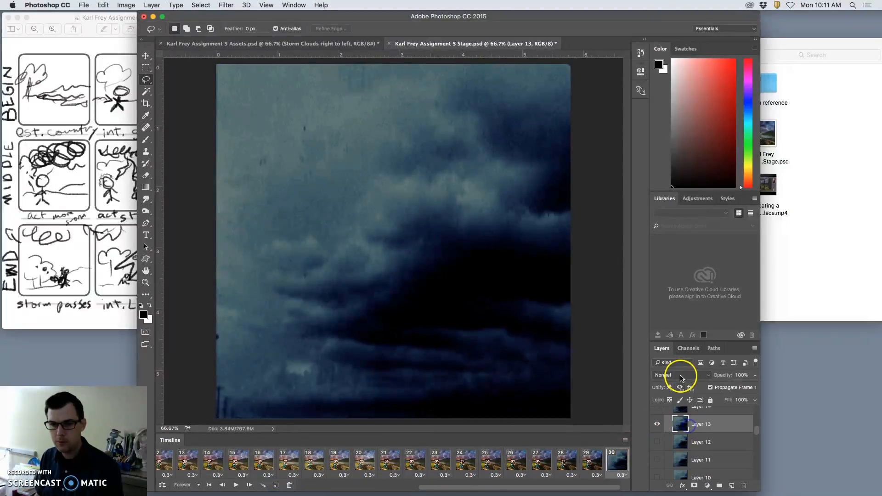
left_click(675, 482)
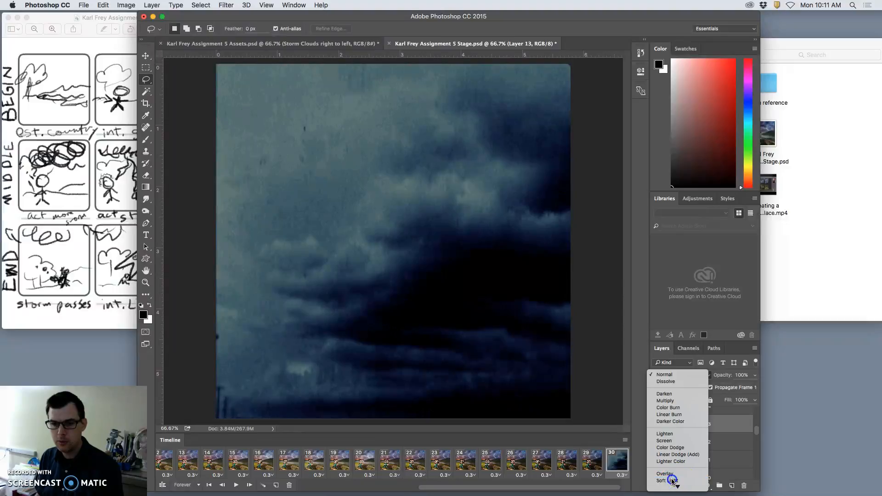
- In frame 30, switch the walking character from pose 2 to pose 1 of the Movement Cycle
scroll(707, 471, "down", 3)
scroll(706, 473, "down", 10)
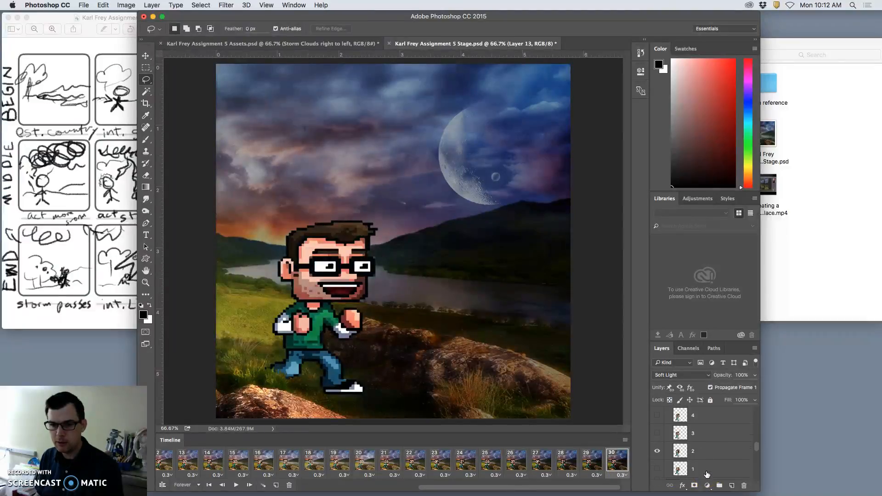
left_click(657, 469)
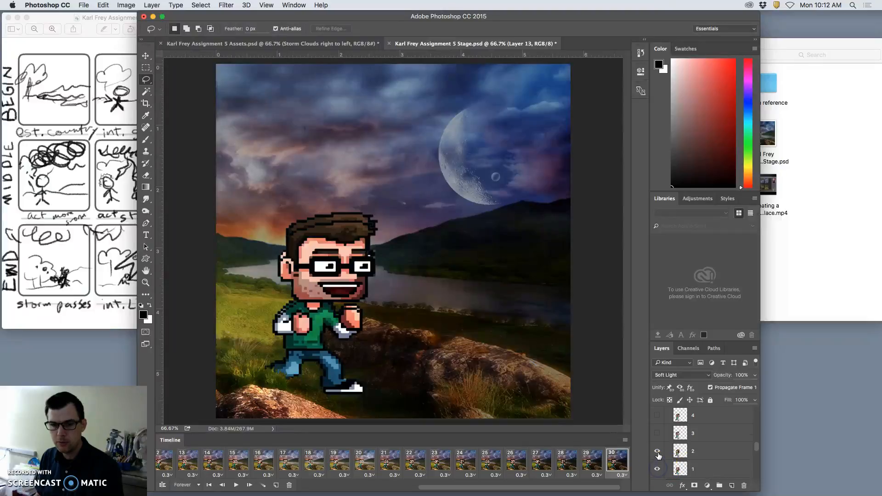
left_click(657, 468)
left_click(657, 469)
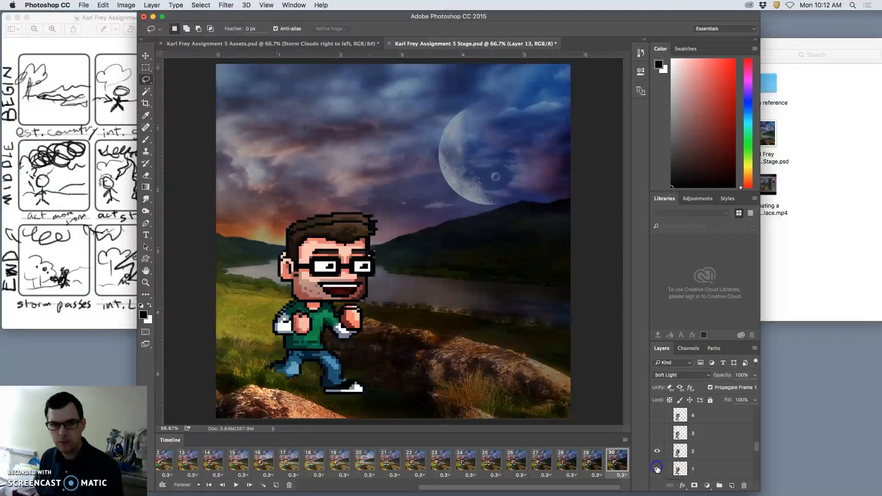
left_click(658, 455)
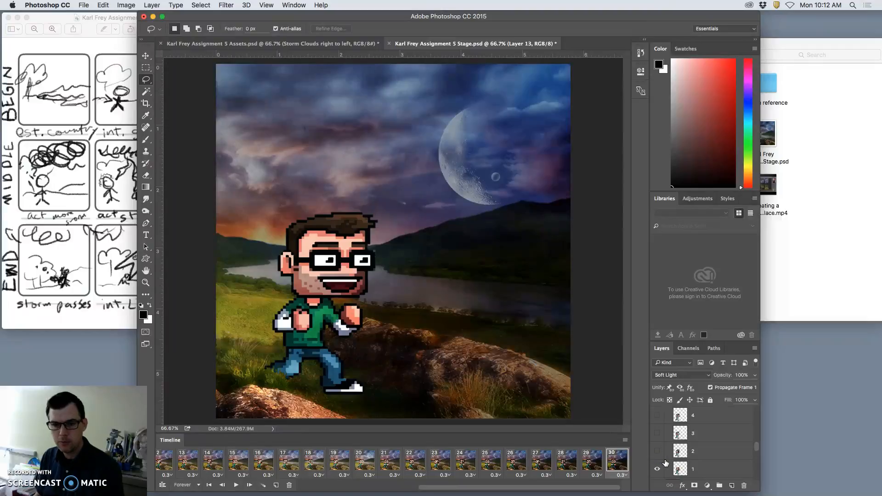
- Add frame 31 after frame 30 and replace storm cloud Layer 13 with Layer 14 in Soft Light mode
scroll(699, 453, "up", 10)
scroll(699, 453, "down", 4)
left_click(596, 460)
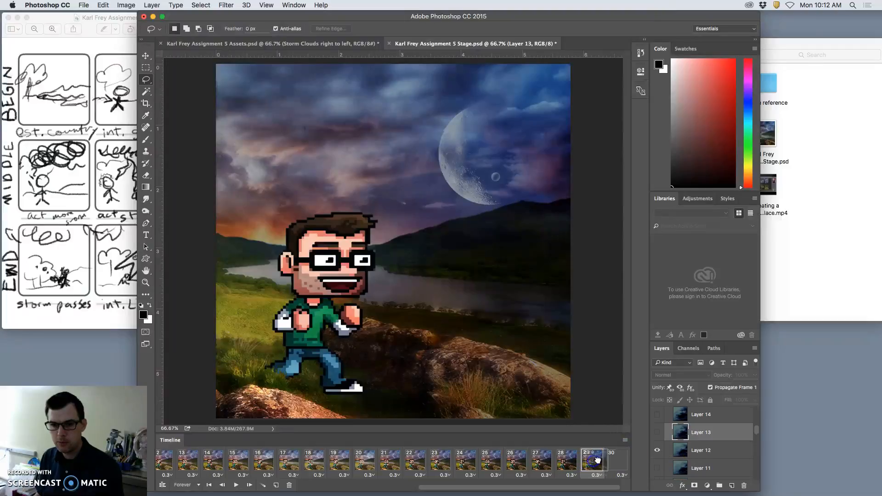
left_click(616, 462)
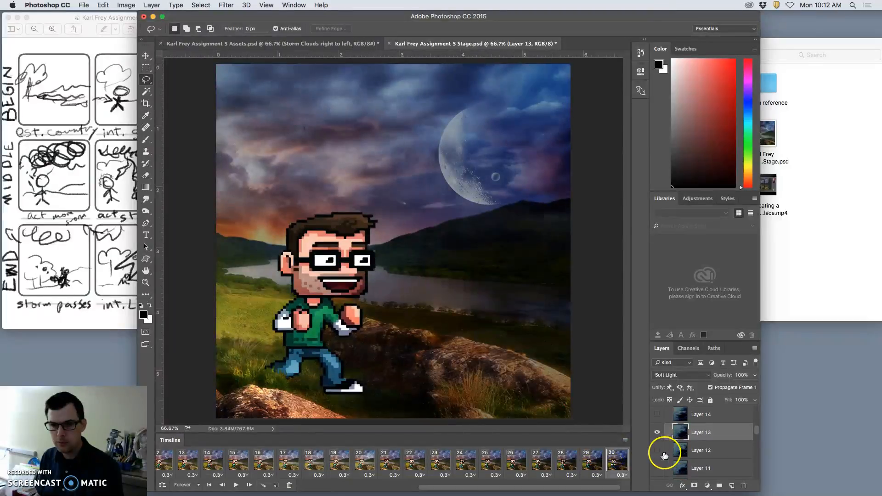
left_click(277, 486)
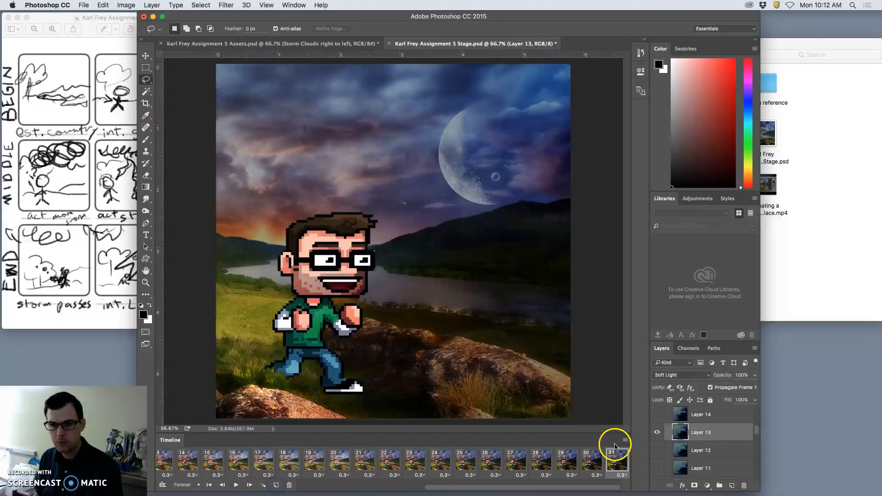
left_click(658, 416)
left_click(657, 433)
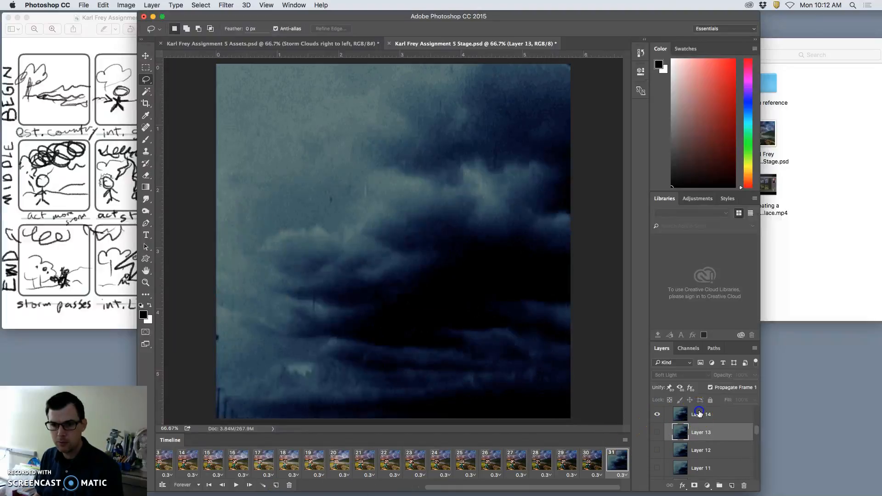
left_click(698, 415)
left_click(680, 375)
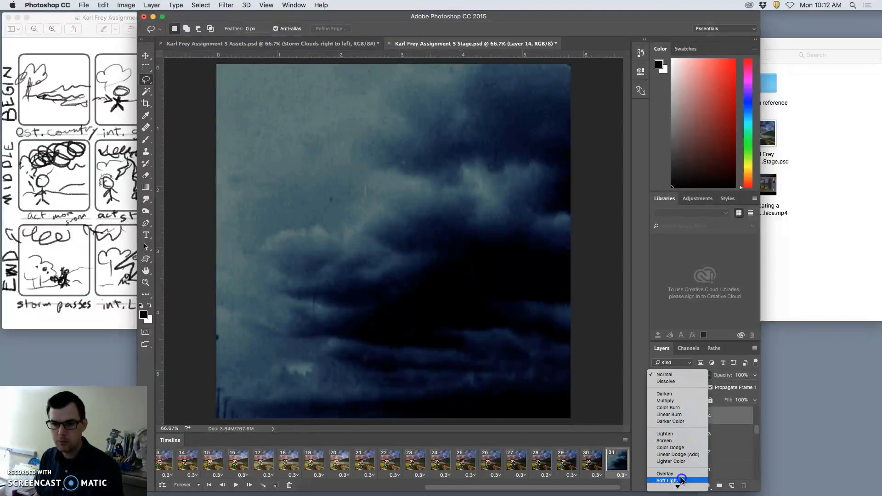
left_click(669, 473)
- In frame 31, switch the walking character from pose 1 to pose 4 of the Movement Cycle
scroll(698, 457, "down", 5)
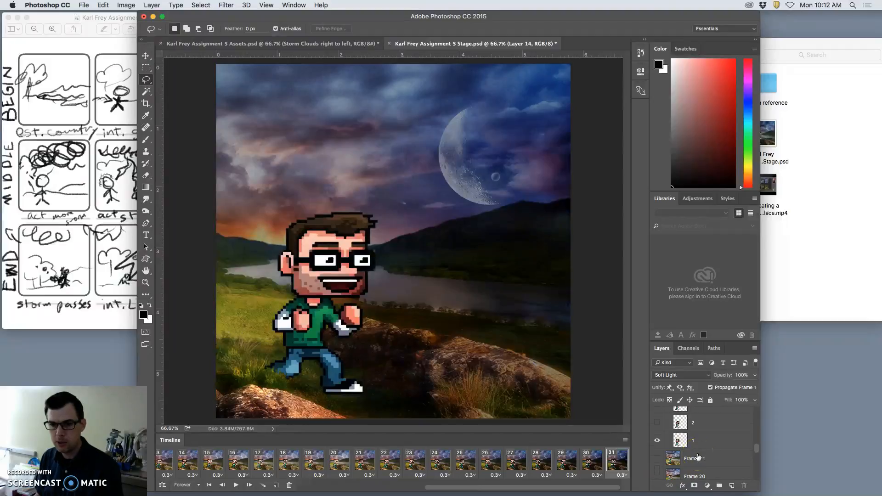
scroll(699, 458, "up", 2)
scroll(698, 457, "down", 1)
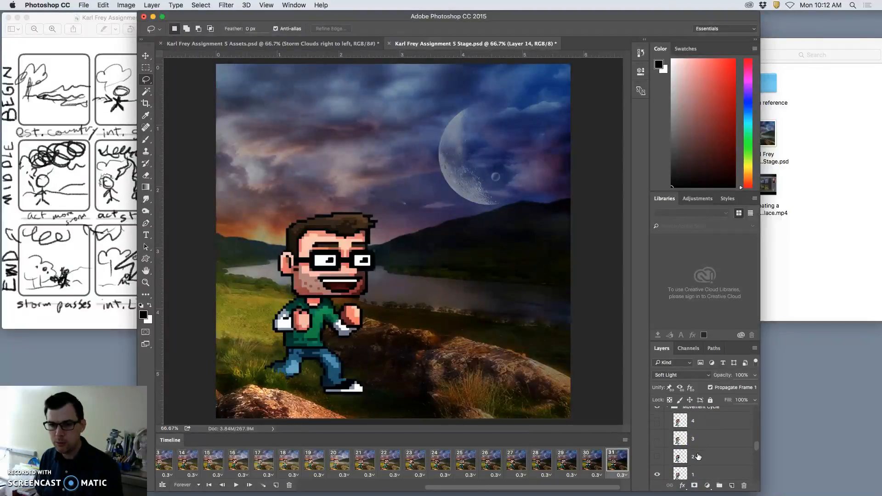
left_click(659, 458)
left_click(659, 458)
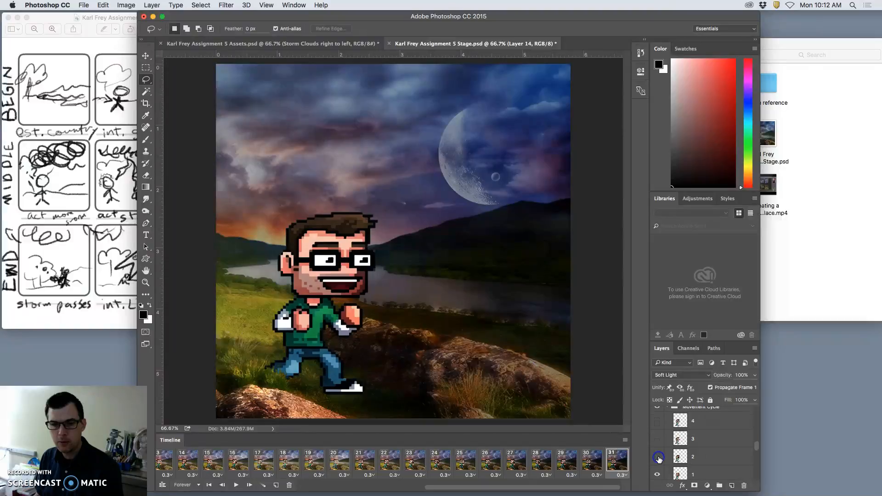
left_click(658, 422)
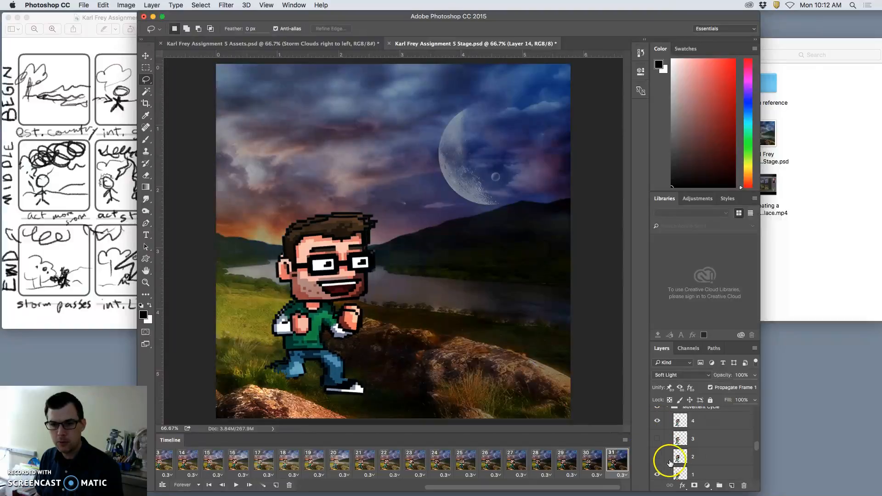
left_click(658, 474)
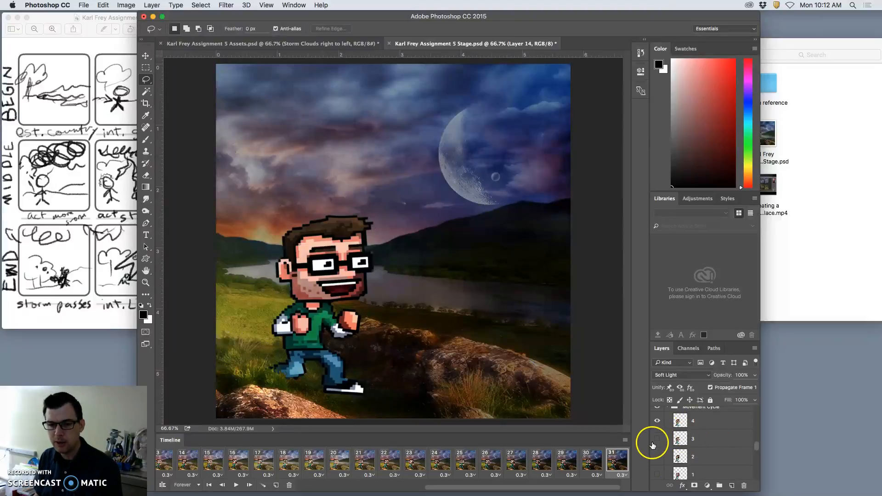
- Add frame 32 and switch the walking character from pose 4 to pose 3 in it
left_click(277, 485)
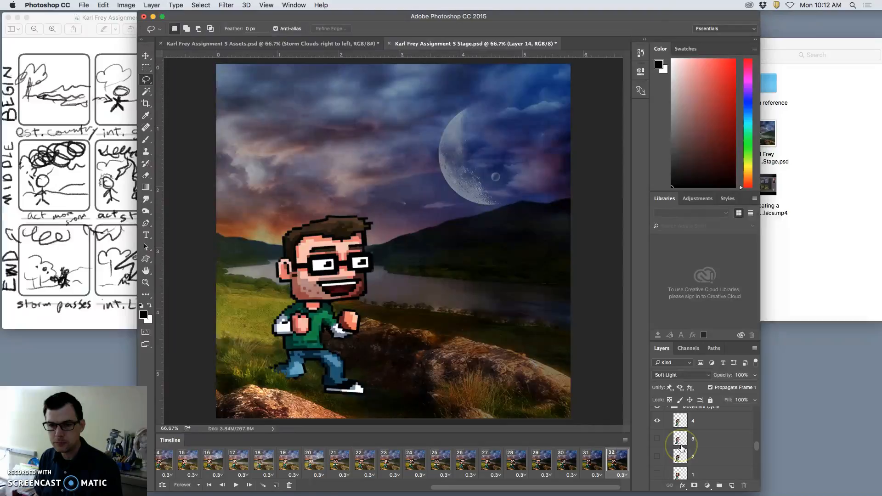
left_click(592, 464)
left_click(613, 462)
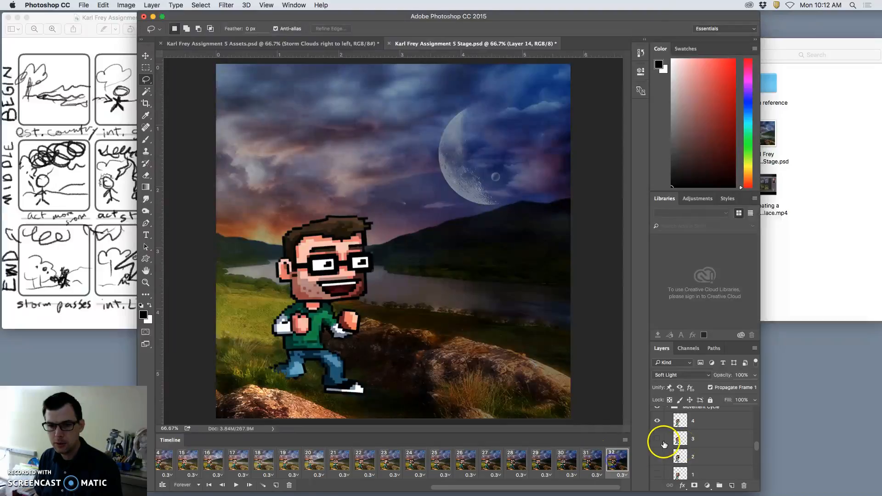
left_click(658, 439)
- In frame 32, replace storm cloud Layer 14 with Layer 15 and set its blend mode to Soft Light
scroll(689, 441, "up", 5)
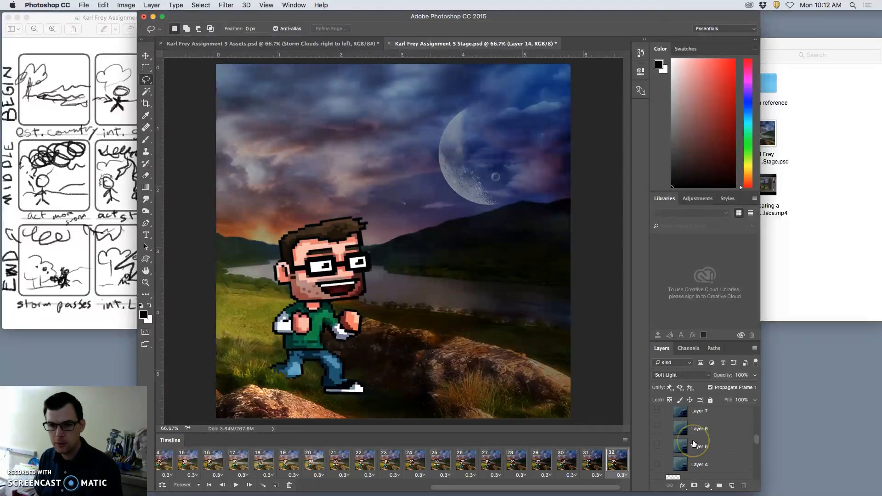
scroll(694, 442, "up", 8)
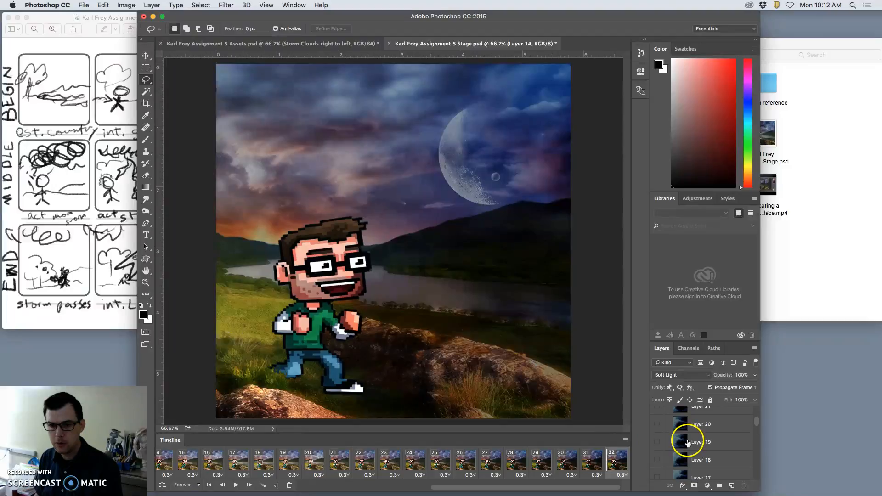
scroll(688, 442, "down", 3)
left_click(658, 424)
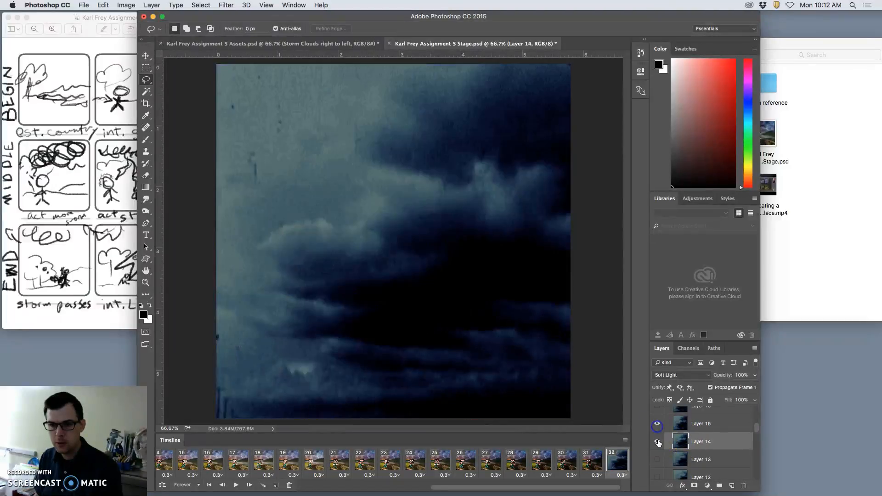
left_click(694, 426)
left_click(754, 376)
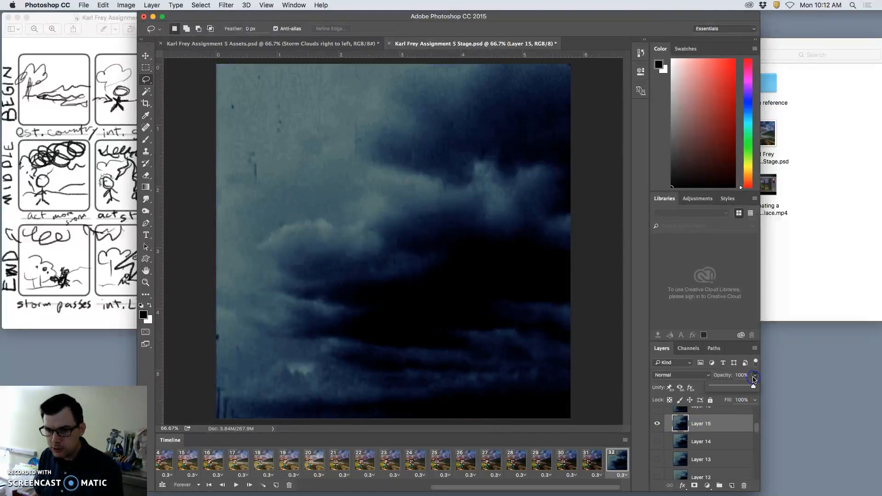
left_click(755, 380)
left_click(690, 379)
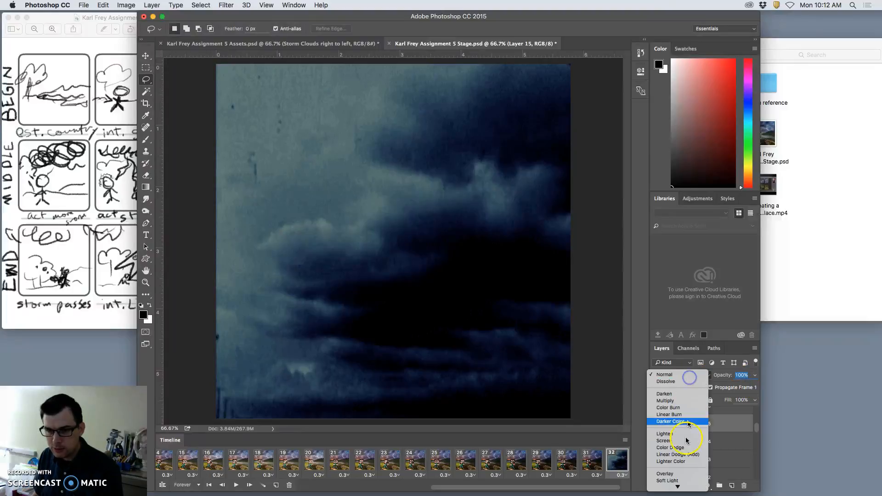
left_click(653, 478)
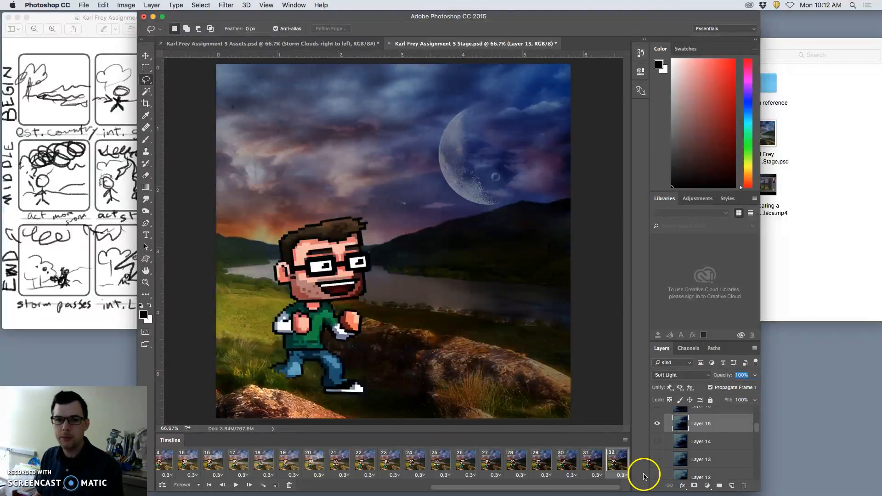
- Compare frames 30 to 32, then add frame 33 with storm cloud Layer 16 in place of Layer 15
left_click(588, 469)
left_click(526, 465)
left_click(567, 465)
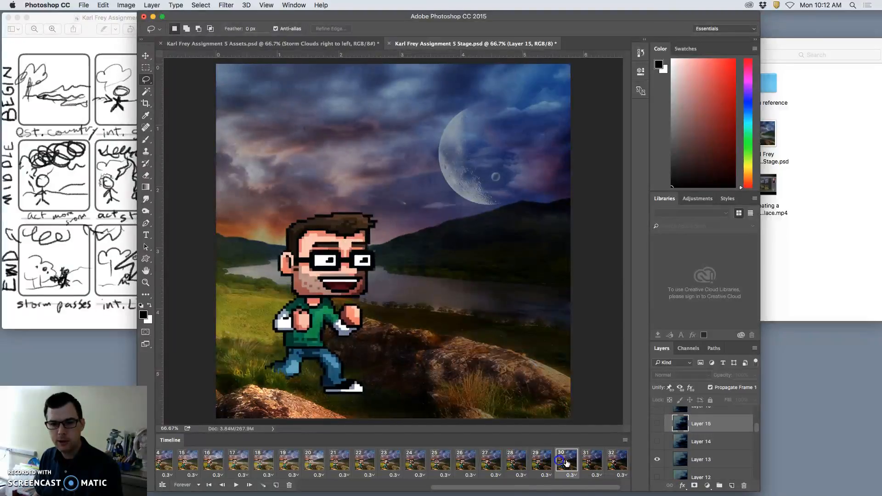
left_click(592, 465)
left_click(610, 465)
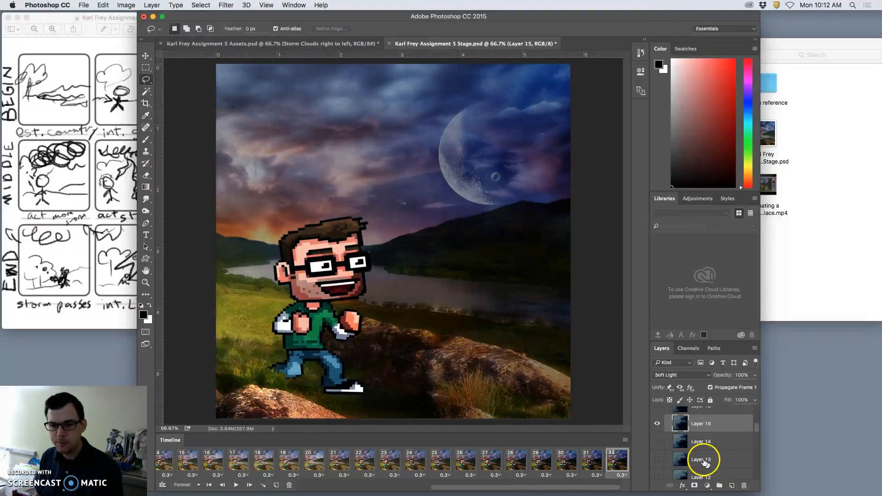
left_click(274, 485)
scroll(690, 449, "up", 2)
left_click(657, 430)
left_click(656, 448)
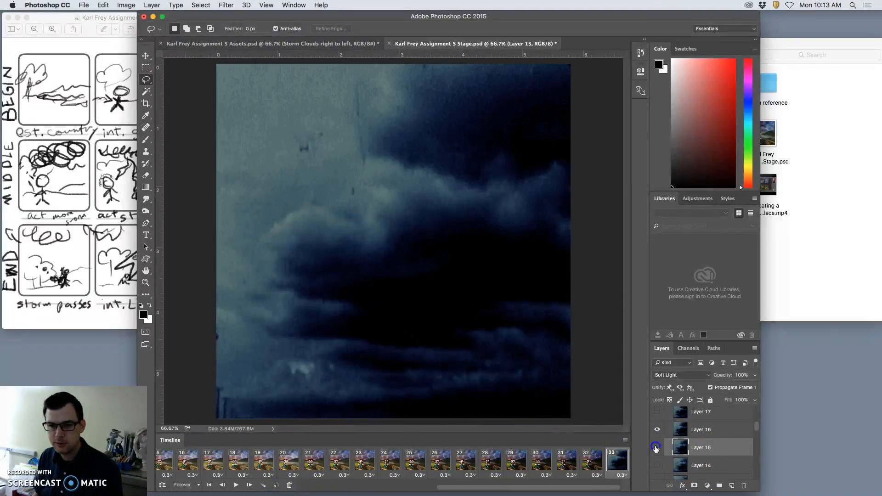
left_click(698, 429)
- Try Layer 16 at 30% opacity in Normal mode in frame 33 and compare it with frame 32
left_click(753, 376)
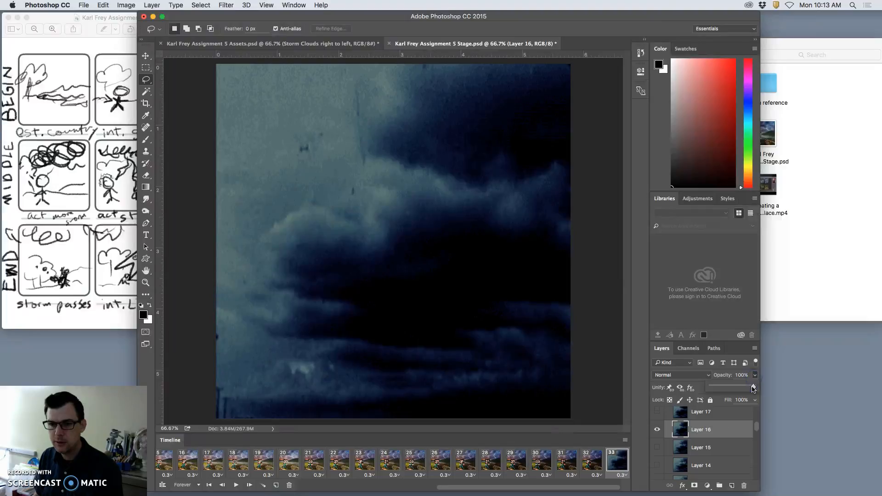
left_click_drag(743, 388, 740, 389)
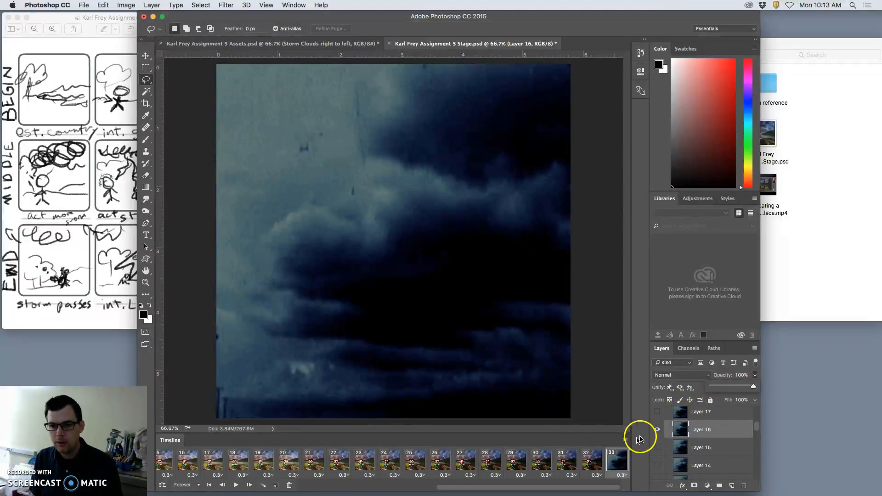
left_click(592, 461)
left_click(616, 463)
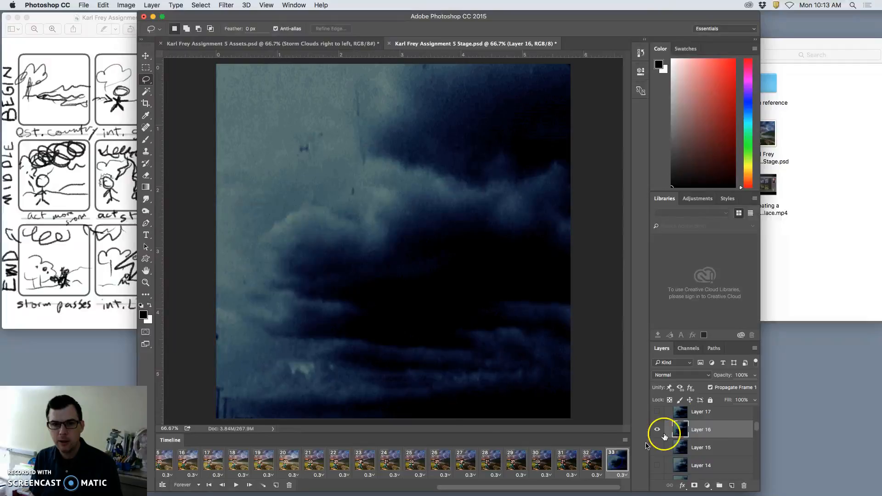
left_click(755, 376)
left_click_drag(745, 388, 724, 387)
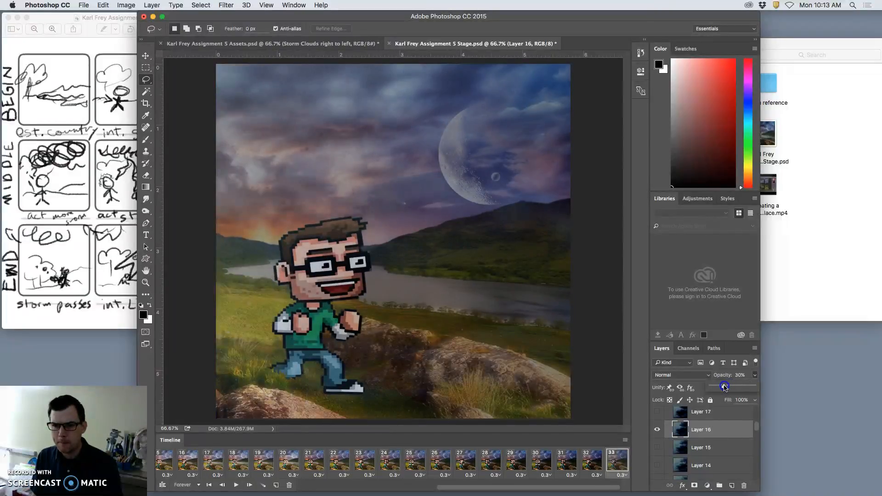
left_click(592, 461)
left_click(618, 461)
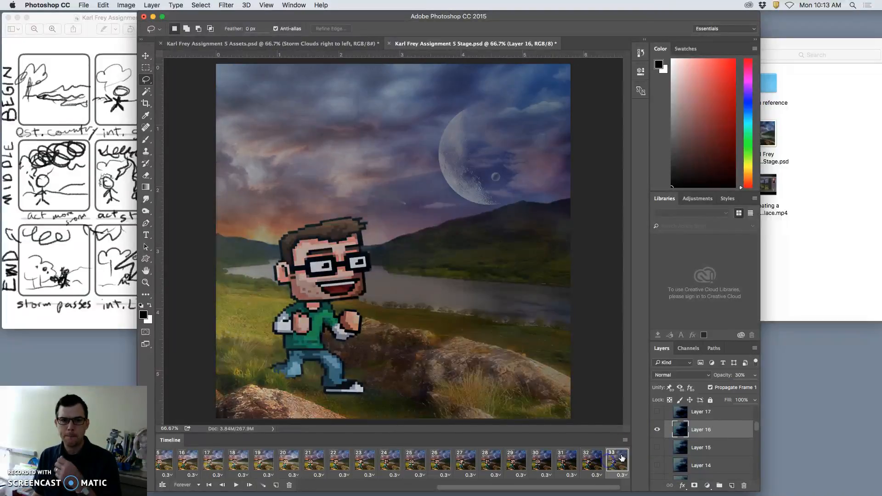
left_click(753, 376)
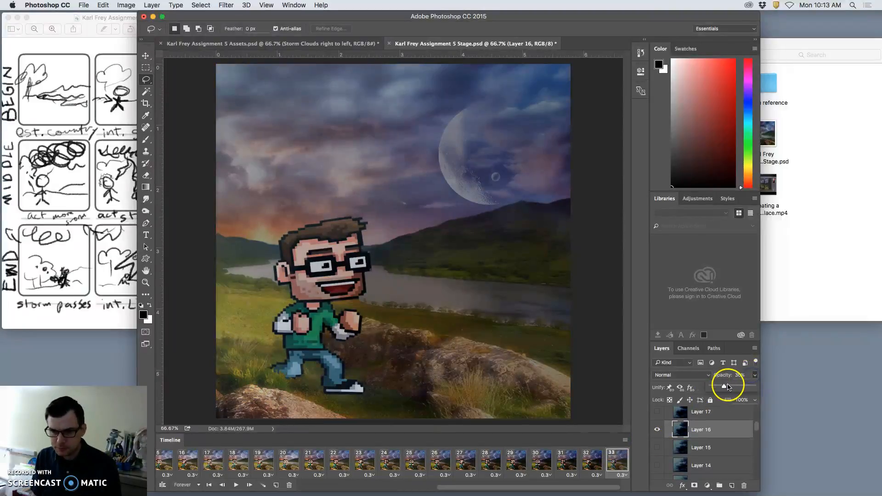
- Set Layer 16 in frame 33 to Soft Light at 100% opacity and compare it with frame 32
left_click(683, 376)
left_click(674, 475)
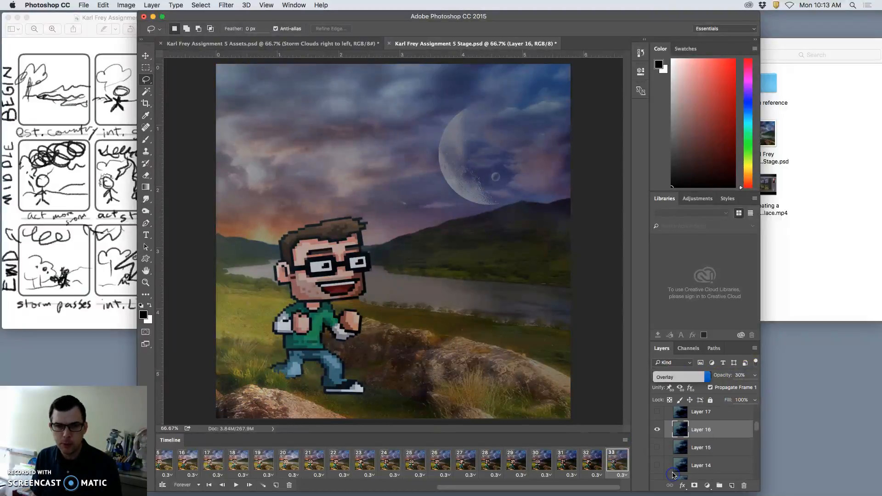
left_click(695, 375)
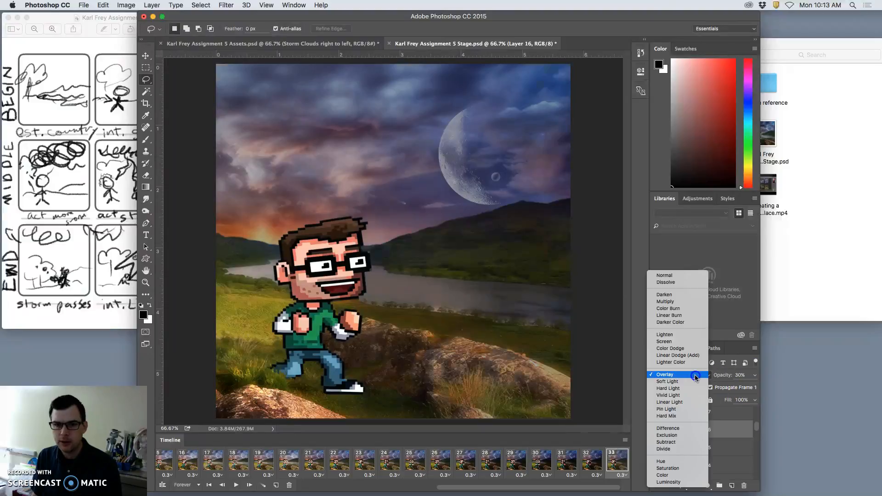
left_click(669, 381)
left_click(755, 376)
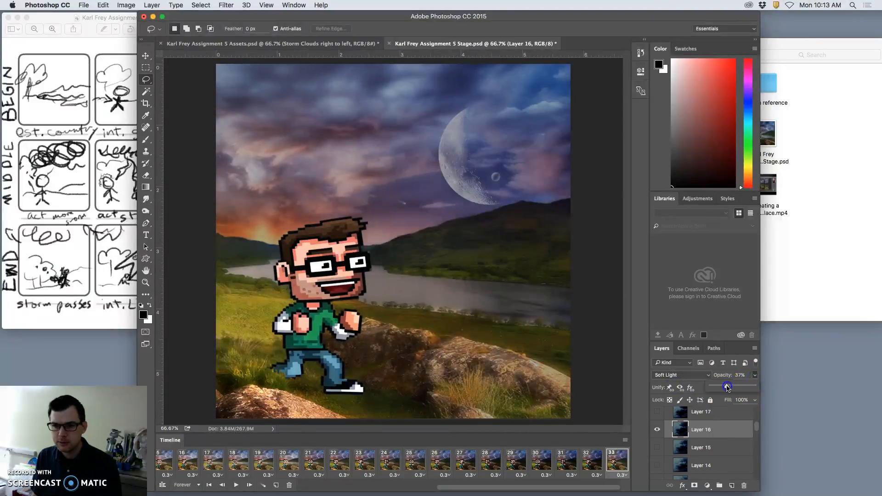
left_click_drag(727, 388, 774, 390)
left_click(592, 461)
left_click(612, 466)
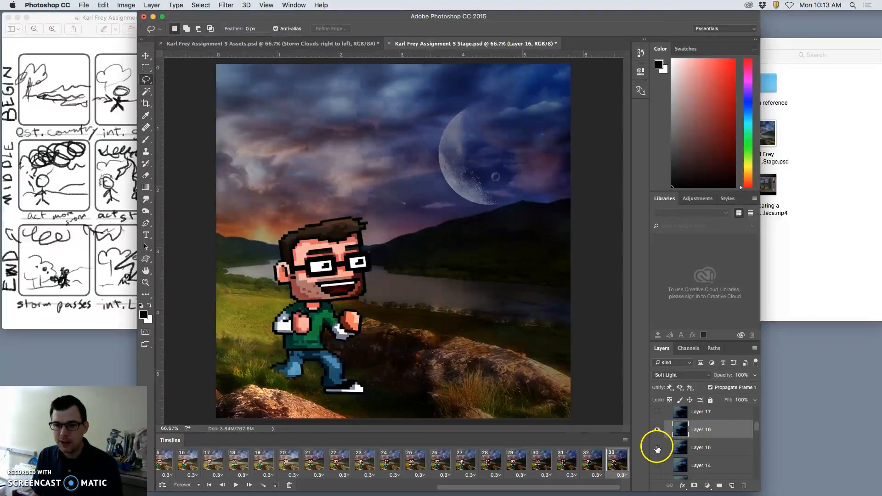
- Show storm cloud Layer 17 over Layer 16 in frame 33 at 20% opacity and compare the result with frame 32
left_click(658, 414)
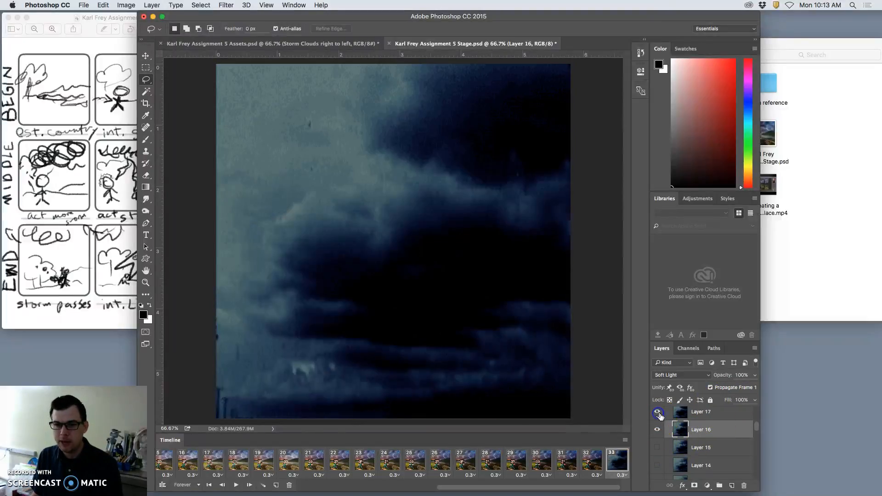
left_click(702, 417)
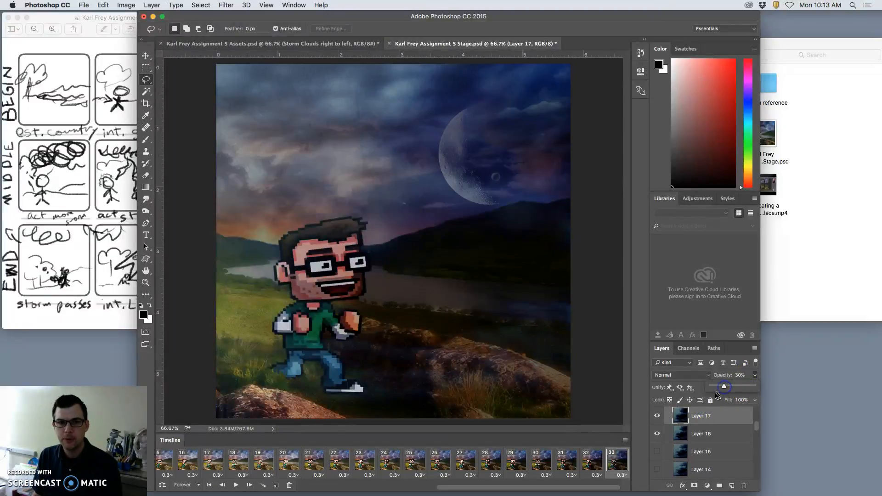
left_click_drag(723, 387, 721, 386)
left_click(593, 462)
left_click(615, 463)
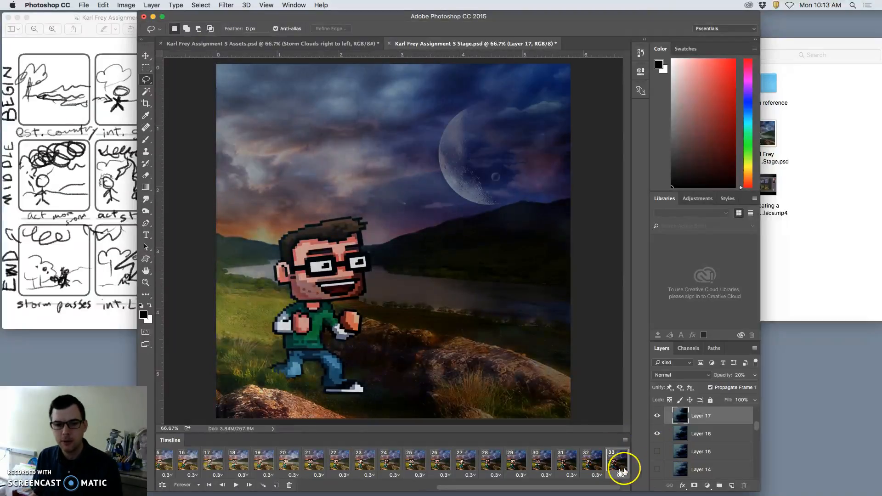
left_click(592, 463)
left_click(614, 464)
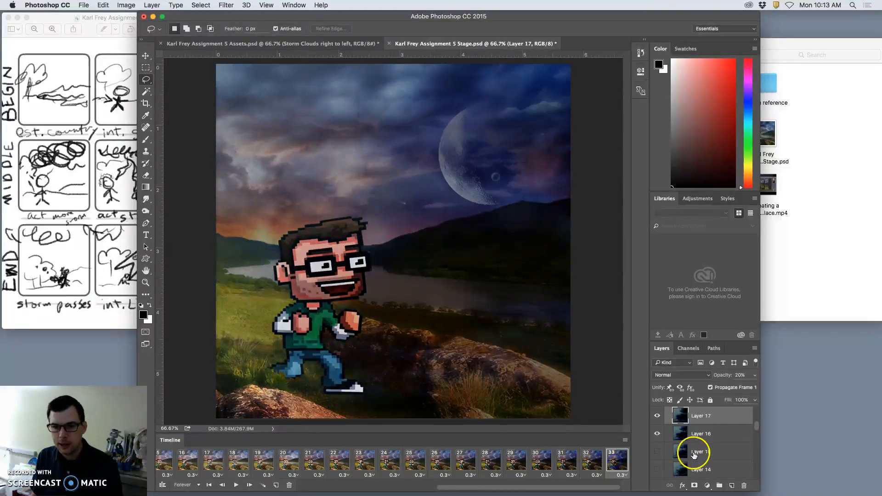
- Switch frame 33 to walking pose 2 in place of pose 3, then add frame 34
scroll(697, 456, "down", 3)
scroll(698, 456, "down", 5)
left_click(657, 469)
left_click(657, 452)
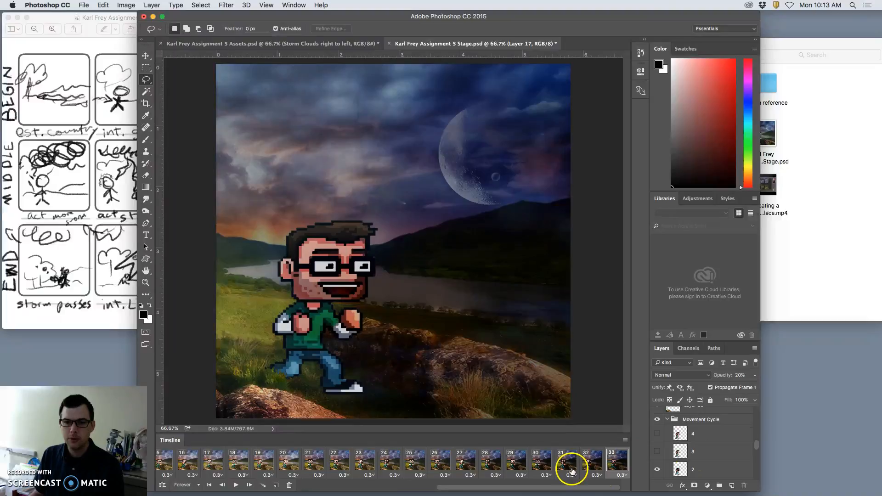
left_click(276, 486)
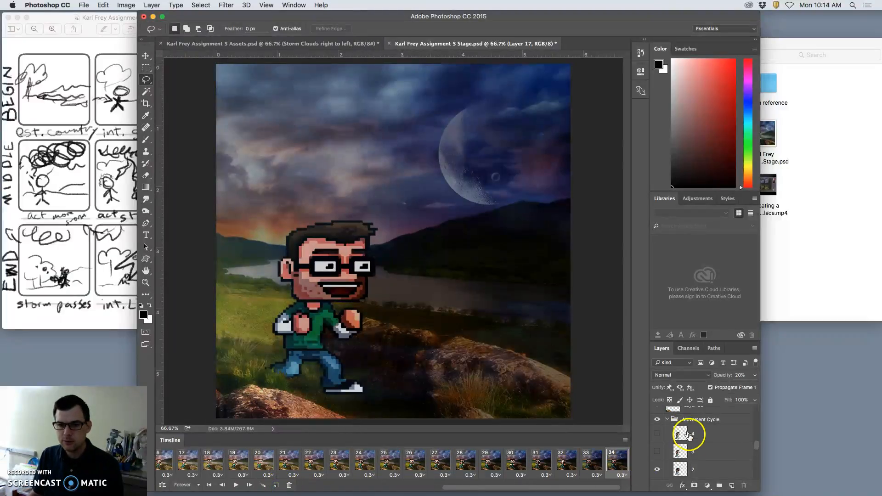
- Show storm cloud Layers 18 and 19 in frame 34 in place of Layers 16 and 17
scroll(689, 439, "up", 10)
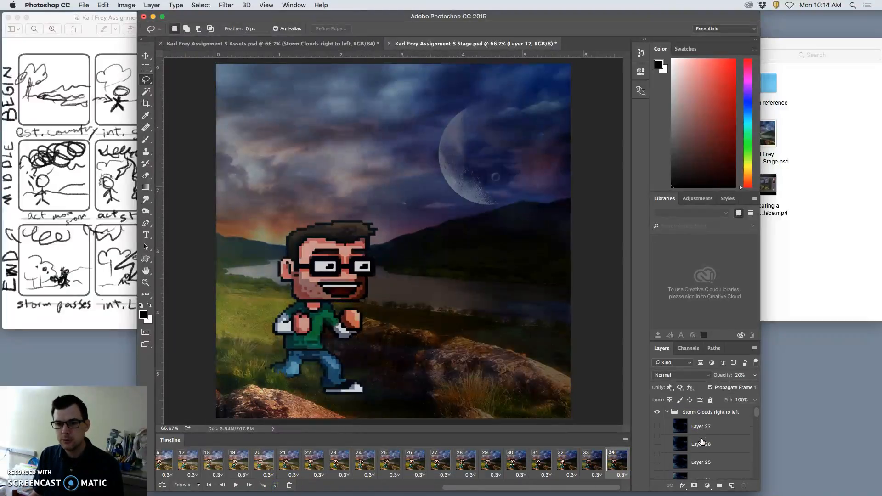
scroll(702, 441, "down", 6)
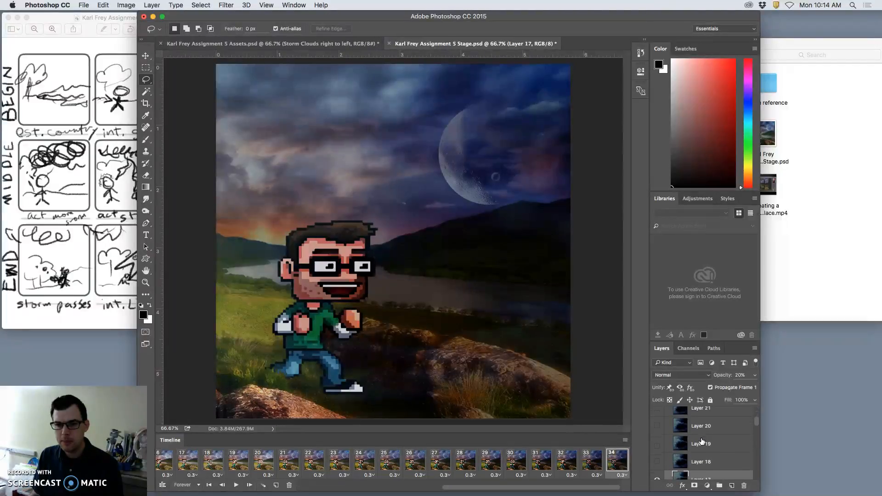
scroll(659, 426, "down", 1)
left_click(658, 449)
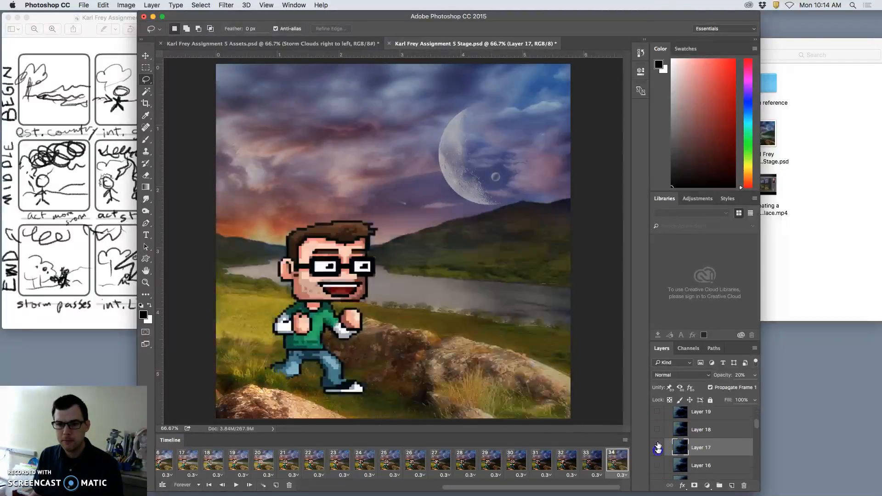
left_click(657, 429)
left_click(658, 413)
- Set Layer 18 to Soft Light and lower Layer 19 to 25% opacity in frame 34
left_click(688, 430)
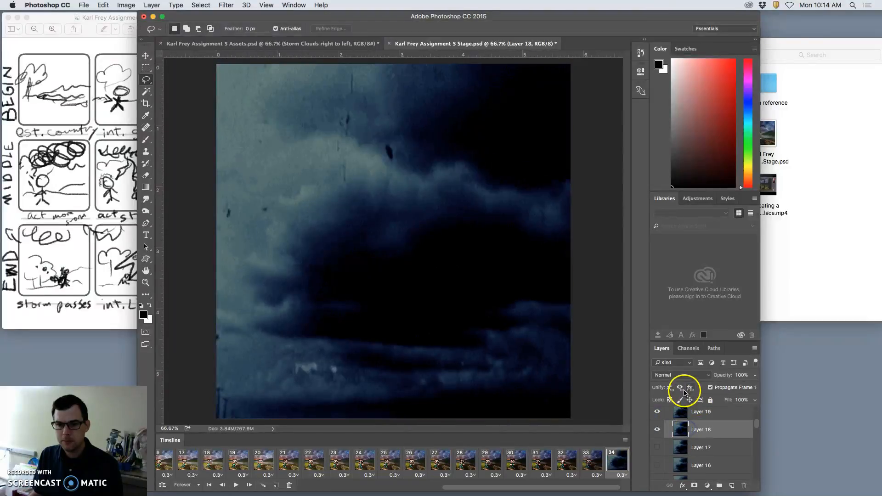
left_click(680, 375)
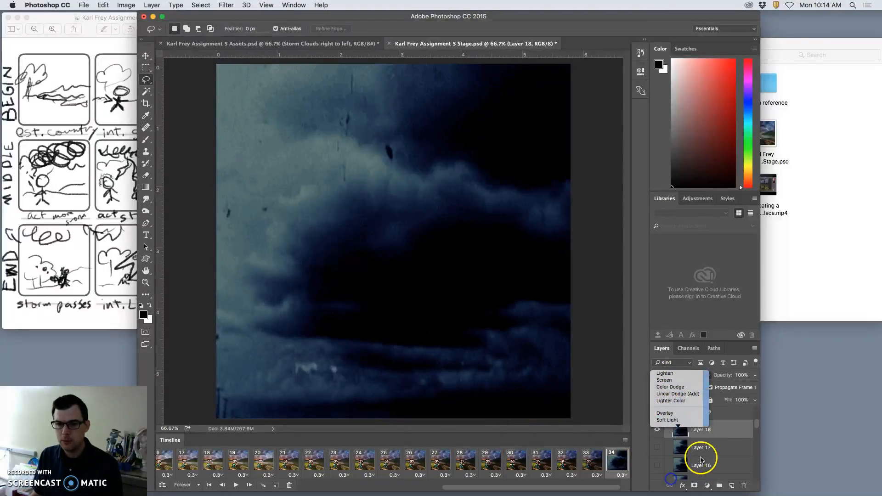
left_click(702, 460)
left_click(724, 415)
left_click(755, 375)
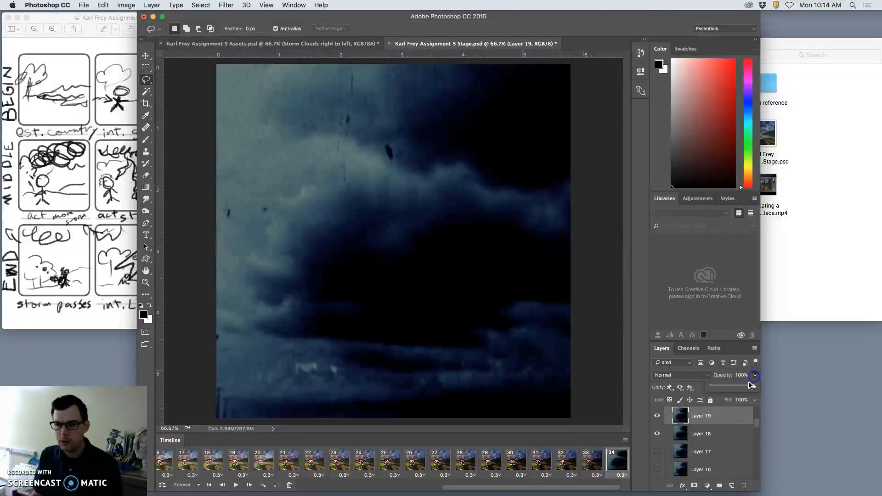
left_click_drag(733, 386, 724, 386)
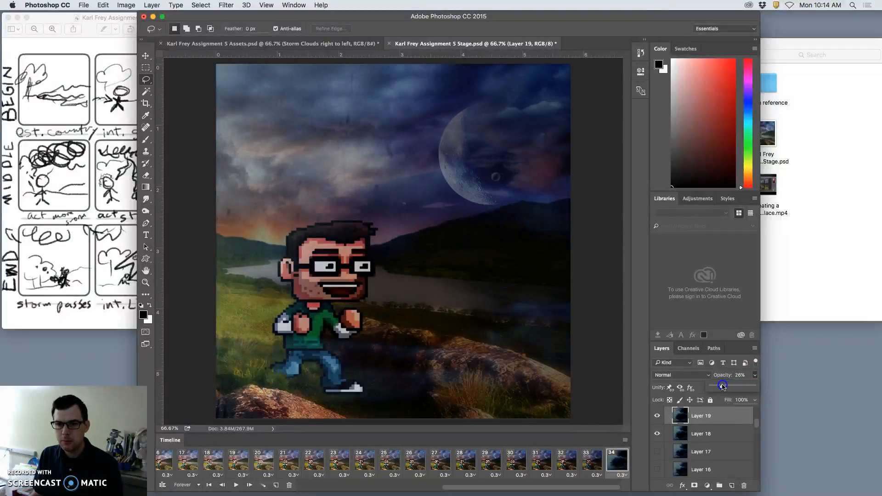
- Compare the cloud darkness of frames 33 and 34
left_click(595, 463)
left_click(613, 464)
left_click(598, 465)
left_click(617, 464)
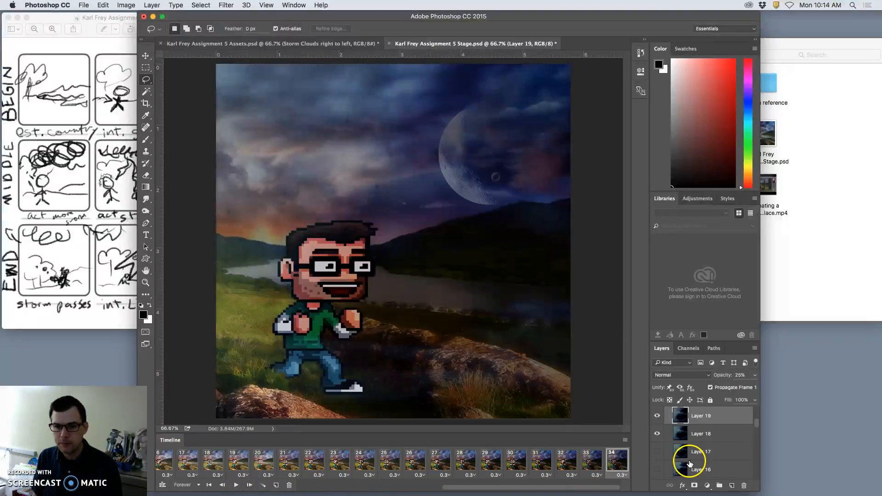
- Switch frame 34 to walking pose 3 in place of pose 2, then add frame 35
scroll(687, 461, "down", 10)
scroll(687, 462, "down", 5)
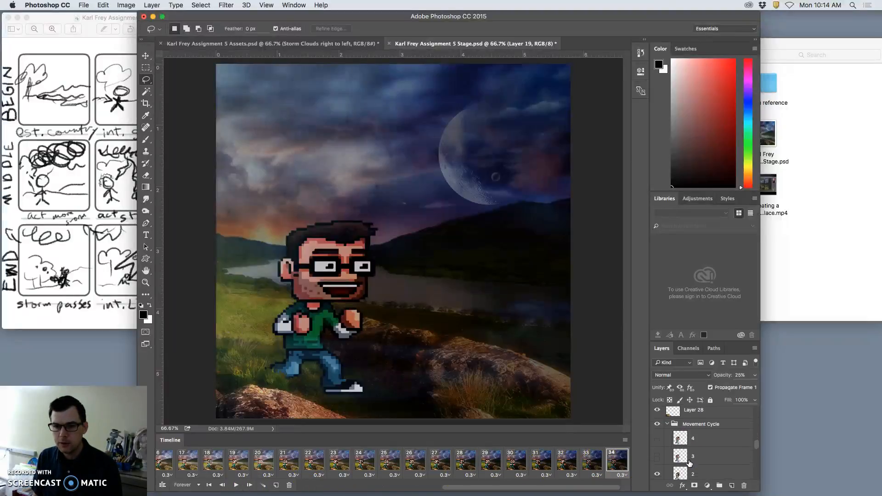
left_click(664, 440)
left_click(657, 447)
left_click(657, 429)
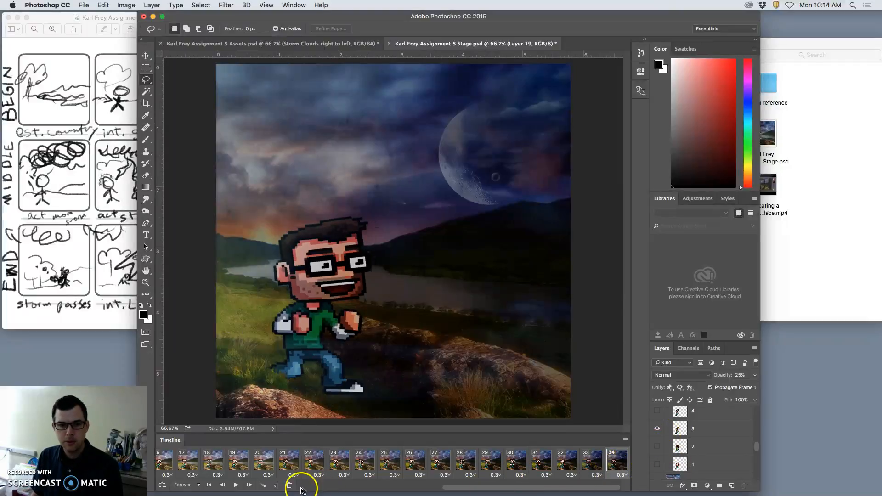
left_click(276, 486)
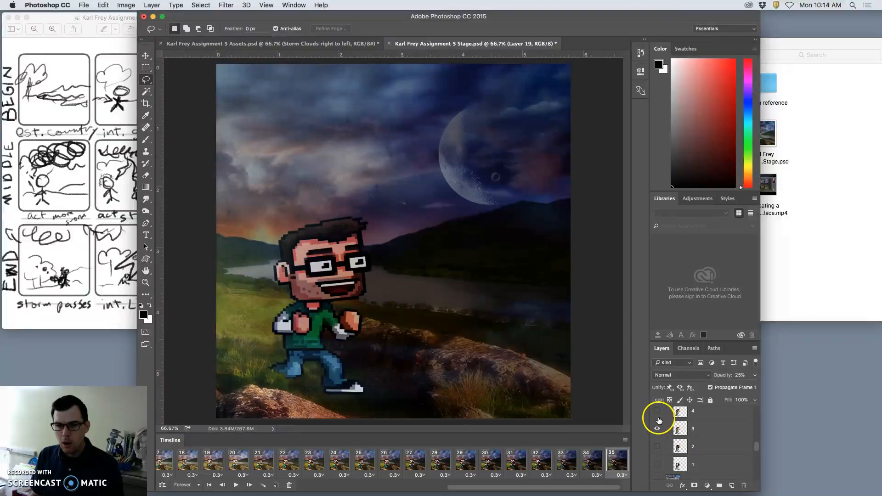
- Compare frames 33 to 35, then switch frame 35 to walking pose 4 in place of pose 3
left_click(592, 468)
left_click(568, 465)
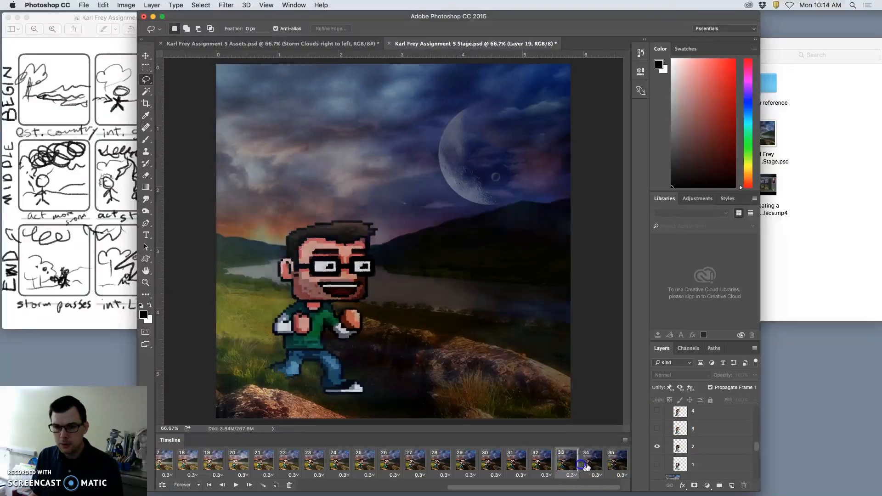
left_click(596, 466)
left_click(612, 464)
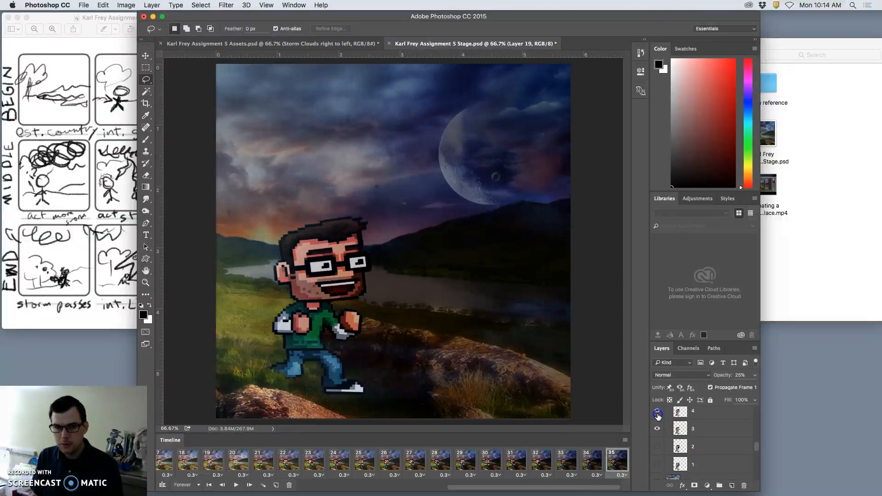
left_click(657, 414)
scroll(681, 437, "down", 5)
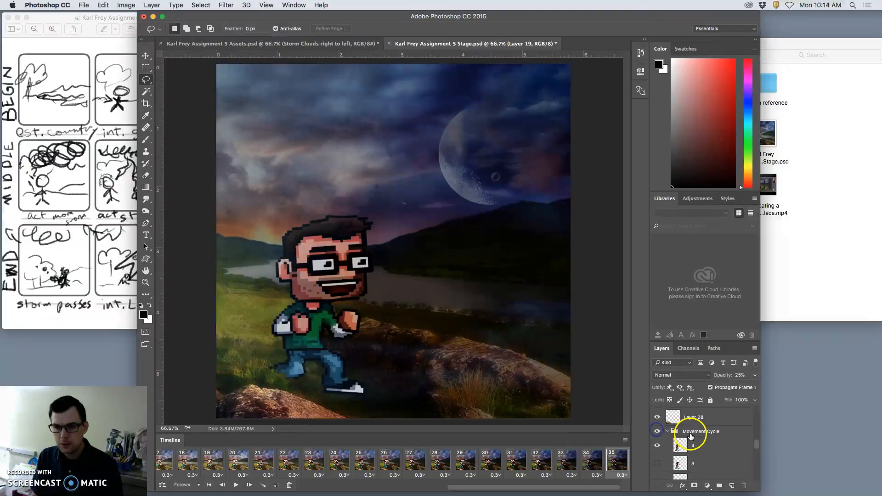
- Show storm cloud Layers 20 and 21 in frame 35 in place of Layers 18 and 19
scroll(692, 437, "up", 5)
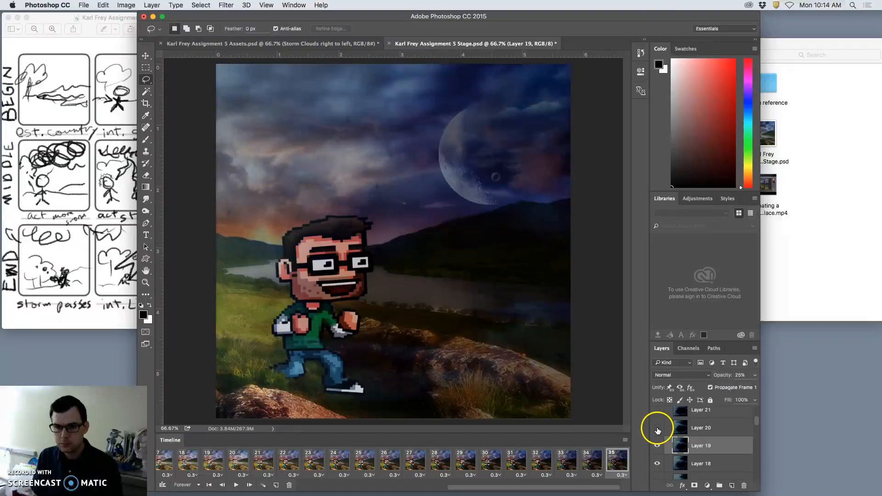
left_click(658, 428)
left_click(658, 410)
left_click(657, 446)
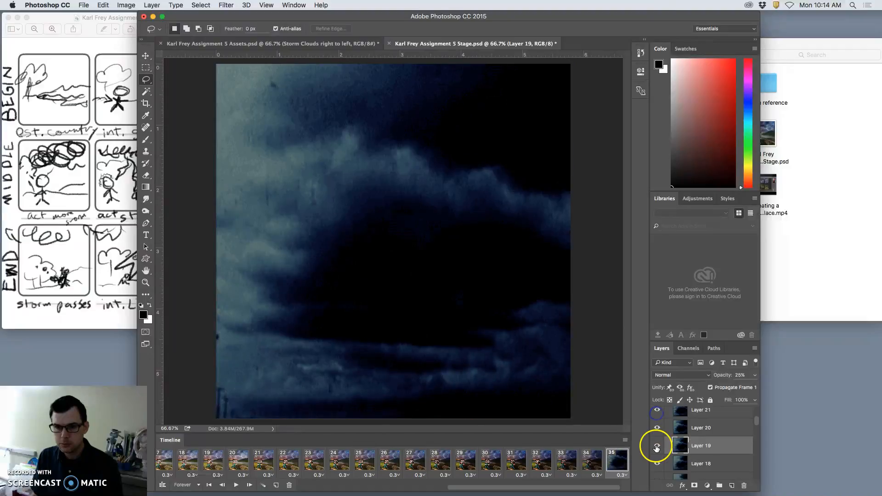
- Set Layer 20 to Soft Light and lower Layer 21 to 30% opacity in frame 35
left_click(690, 428)
left_click(674, 375)
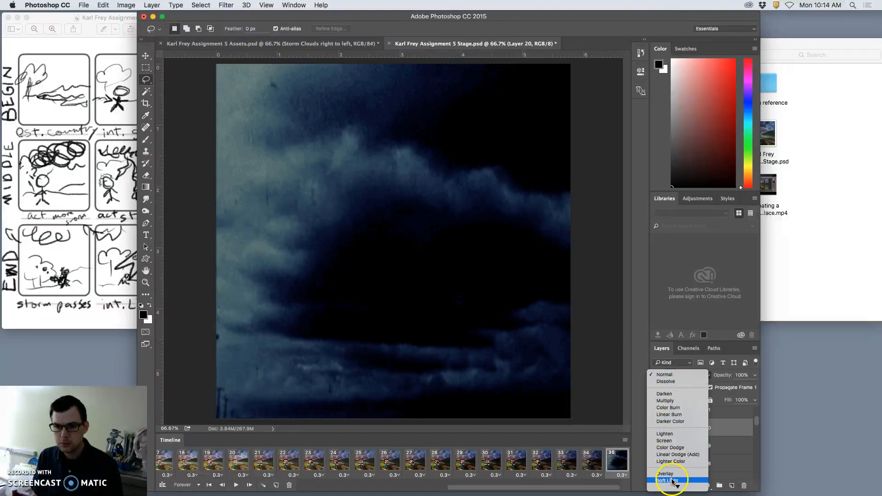
left_click(699, 416)
left_click(754, 375)
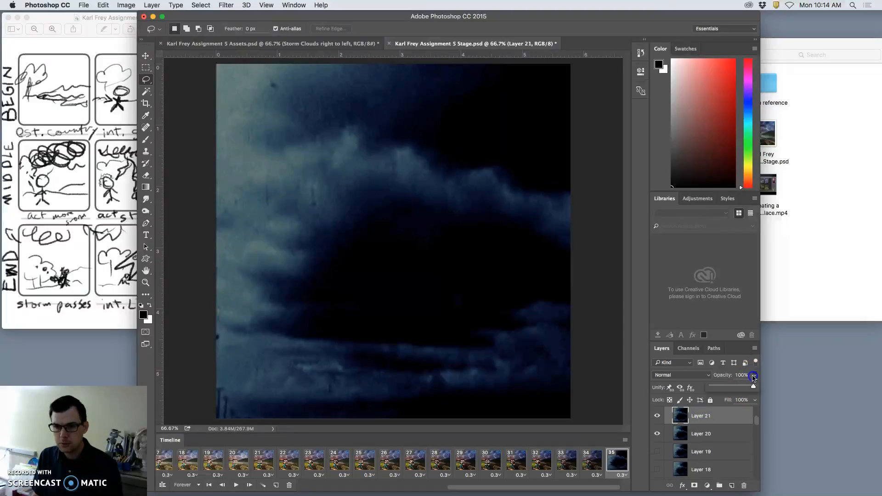
left_click_drag(725, 387, 724, 387)
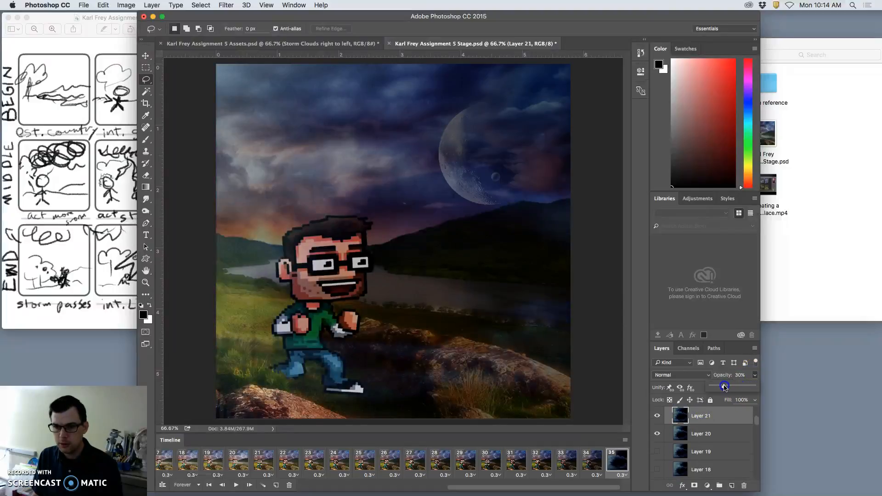
left_click(607, 464)
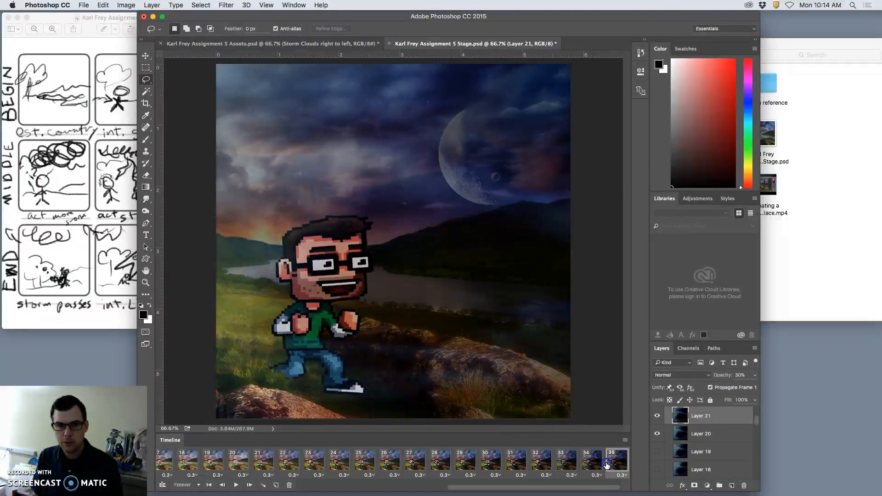
- Add frame 36 with storm cloud Layer 22 in Soft Light mode in place of Layers 20 and 21
left_click(277, 486)
scroll(679, 444, "up", 1)
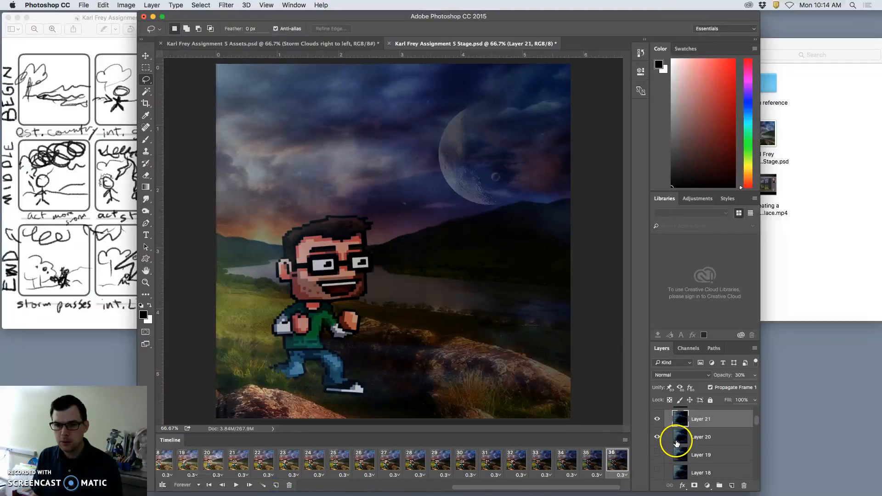
left_click(657, 432)
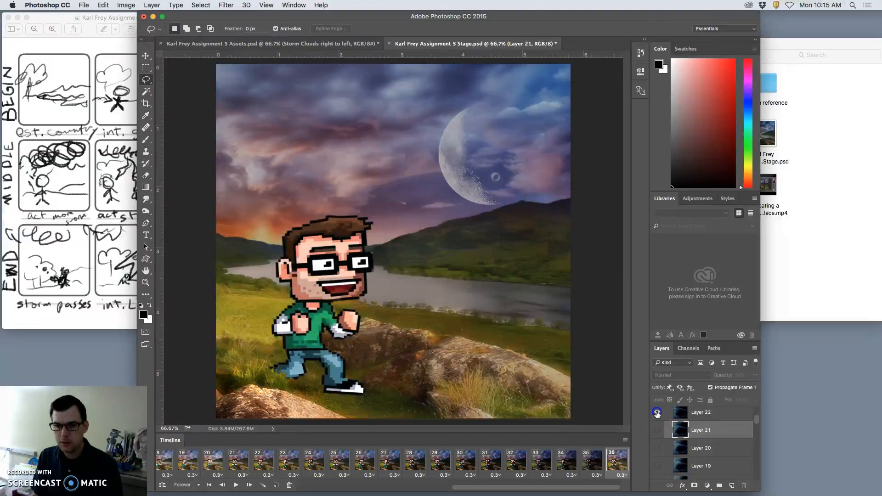
left_click(658, 412)
scroll(667, 421, "up", 2)
left_click(693, 447)
left_click(678, 375)
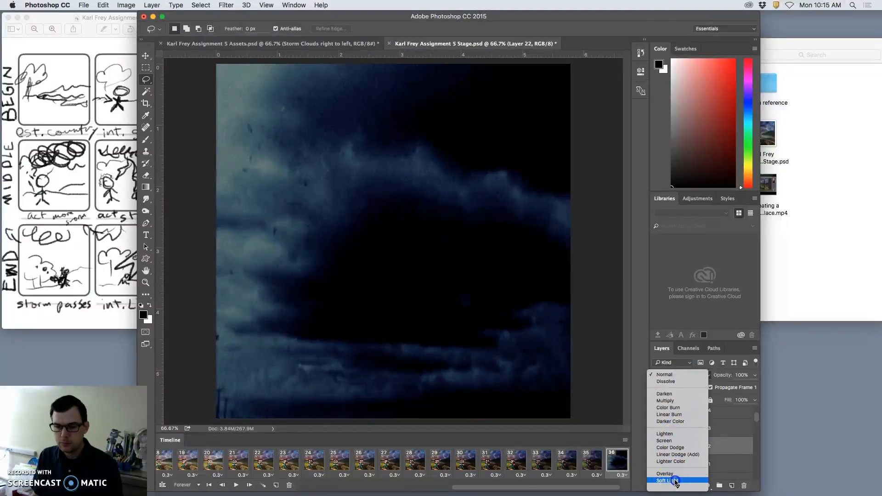
left_click(676, 482)
- Show storm cloud Layer 23 over Layer 22 in frame 36 at 35% opacity
left_click(657, 428)
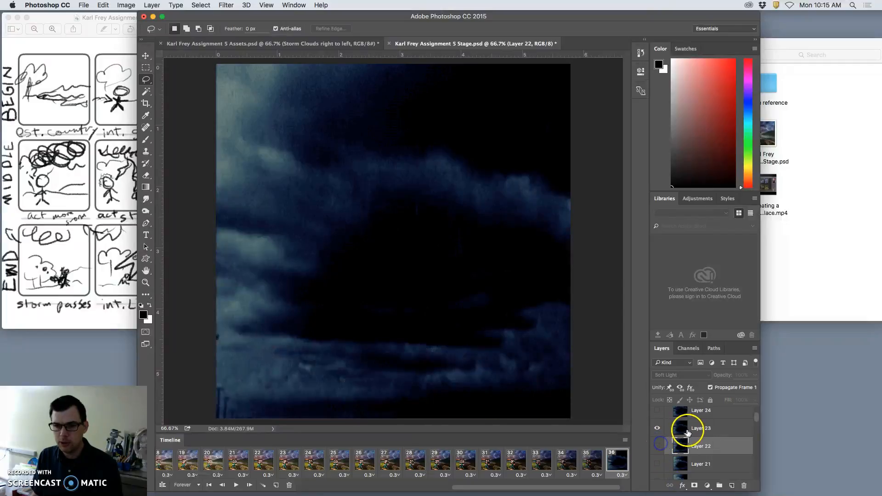
left_click(687, 432)
left_click(754, 376)
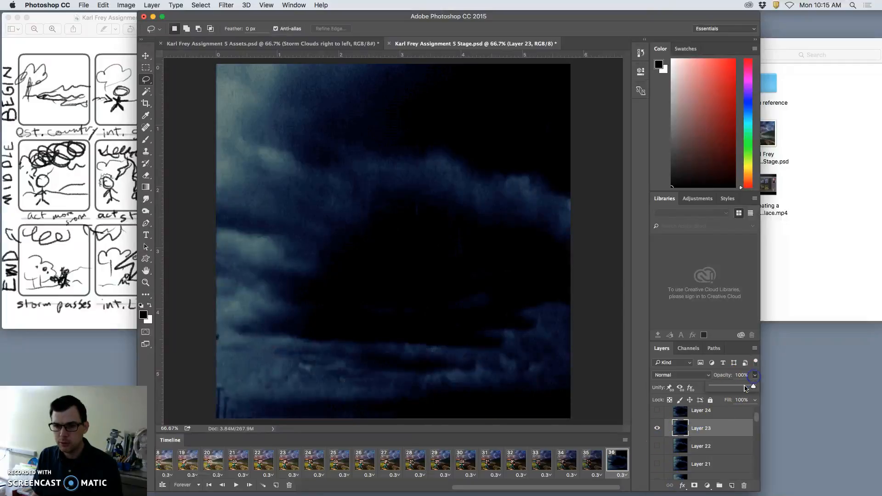
left_click_drag(729, 389, 728, 389)
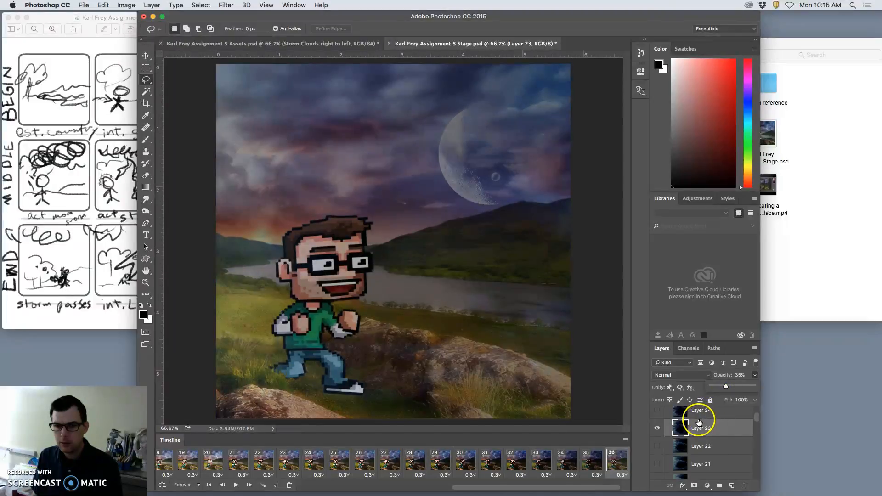
left_click(657, 446)
left_click(691, 446)
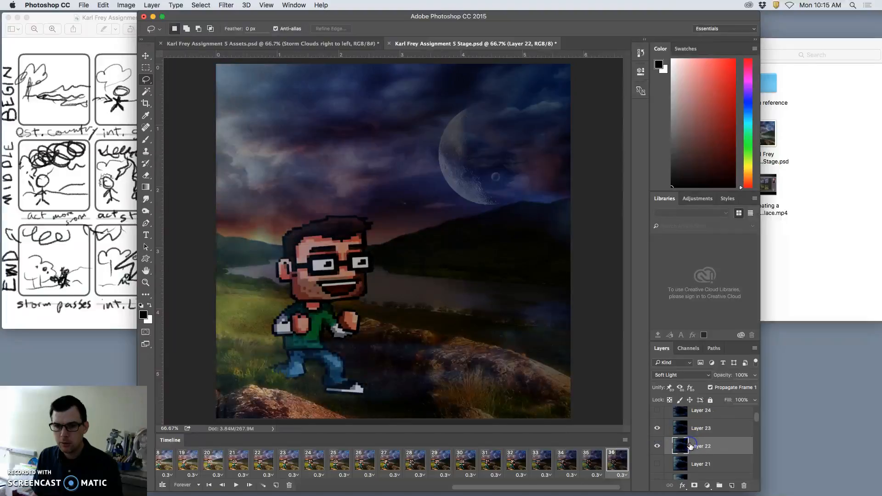
- Compare the clouds and walking pose of frames 35 and 36
left_click(591, 461)
left_click(612, 466)
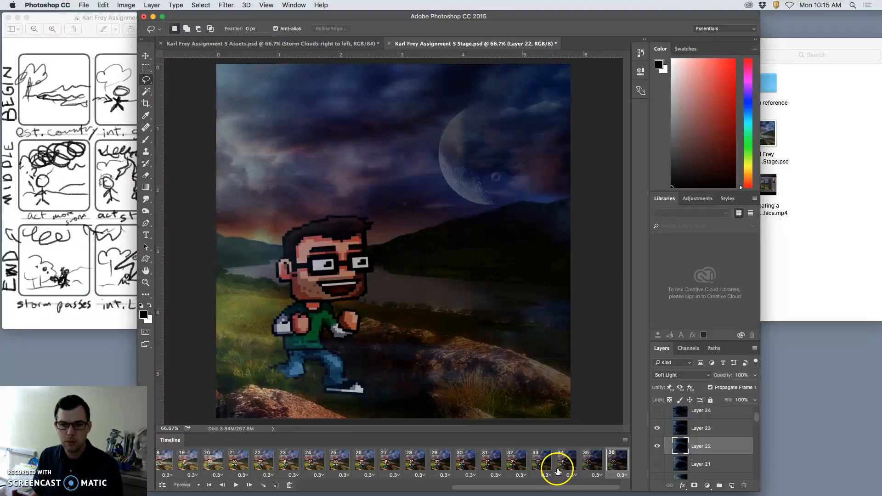
scroll(681, 458, "down", 10)
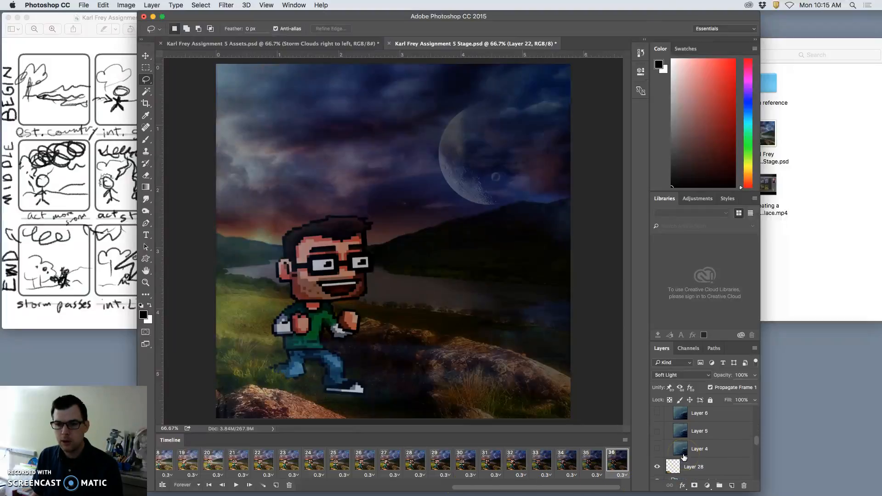
left_click(590, 464)
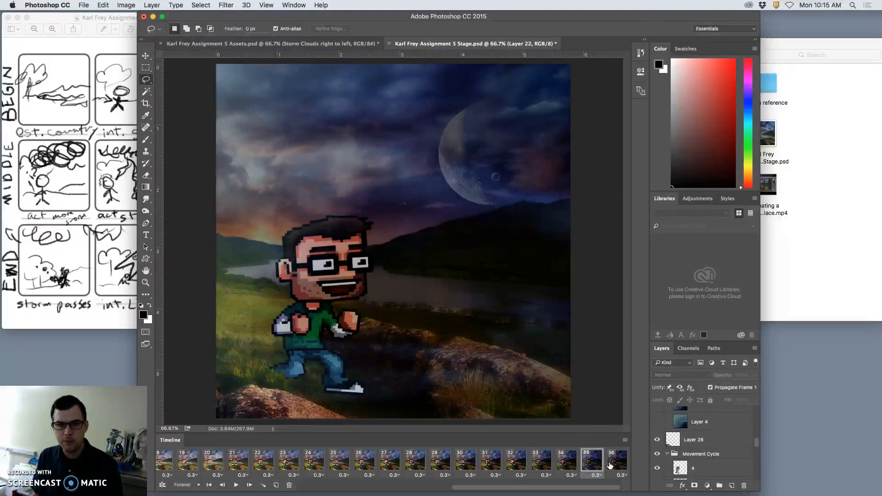
left_click(612, 464)
- Replace walking pose 4 with pose 1 of the Movement Cycle in frame 36
scroll(669, 462, "down", 3)
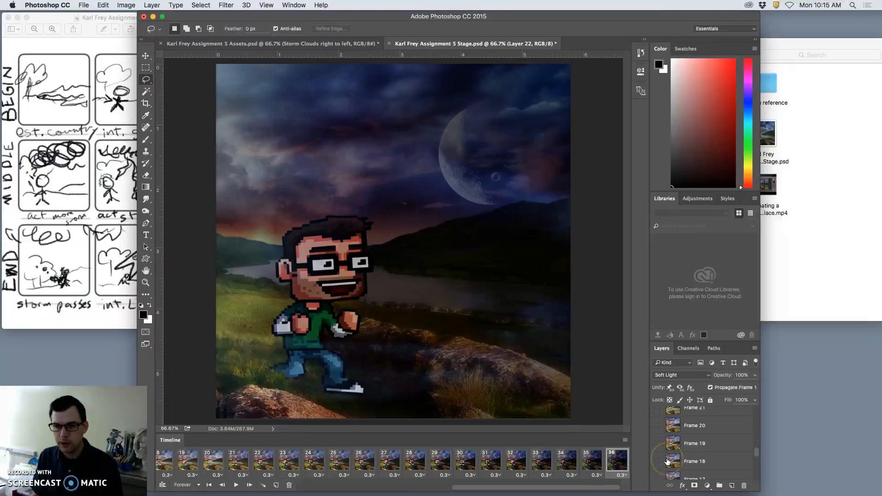
scroll(667, 462, "up", 1)
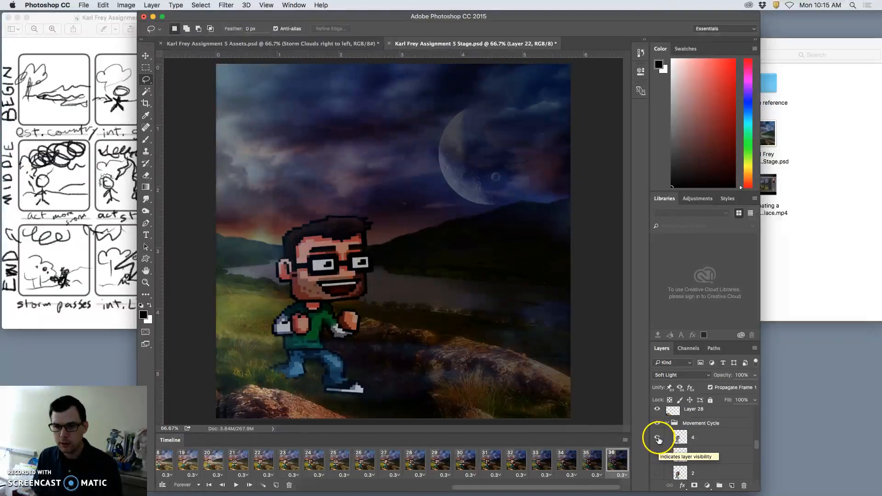
left_click(658, 437)
scroll(669, 454, "down", 3)
scroll(670, 454, "up", 1)
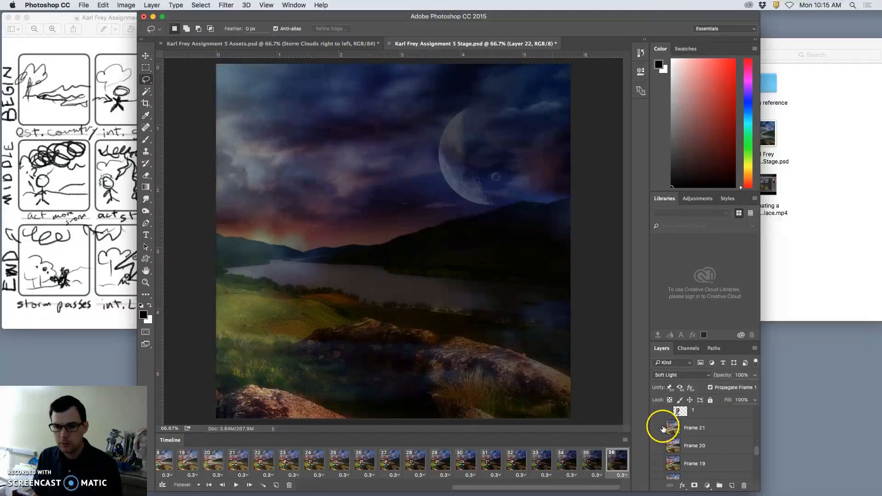
left_click(658, 412)
- Play the animation from the start, then compare the walking poses of frames 35 and 36
left_click(236, 486)
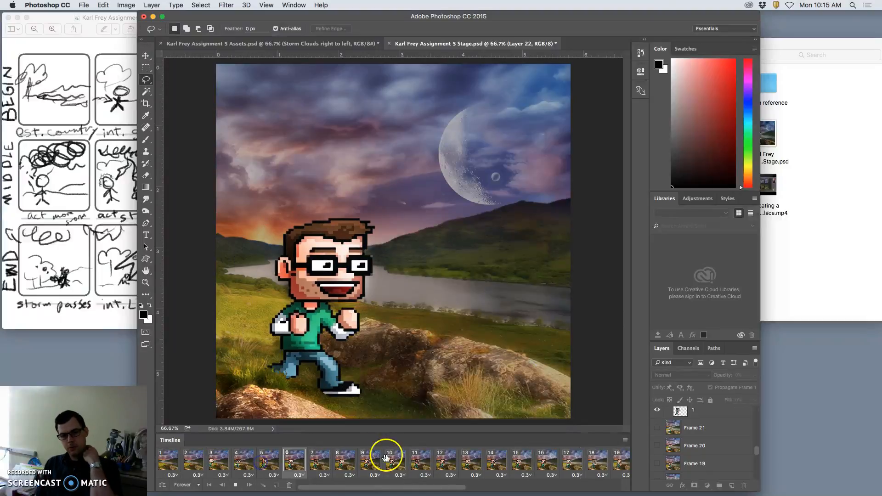
left_click(235, 484)
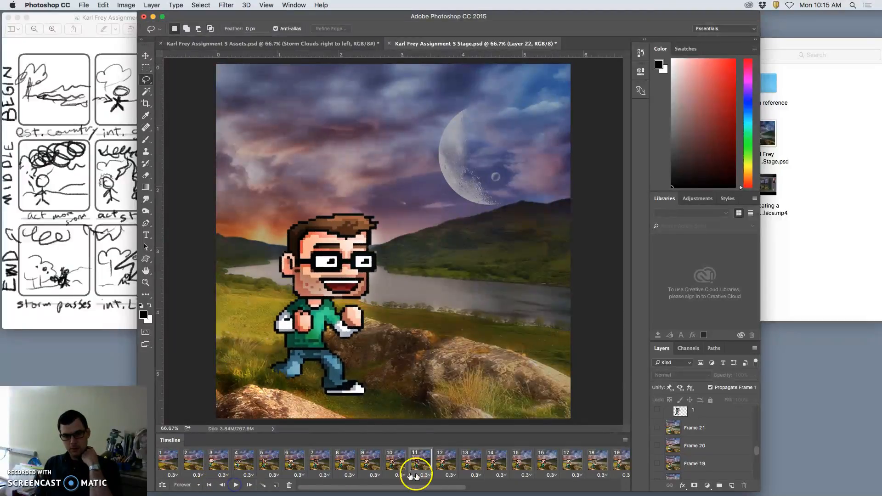
left_click(616, 461)
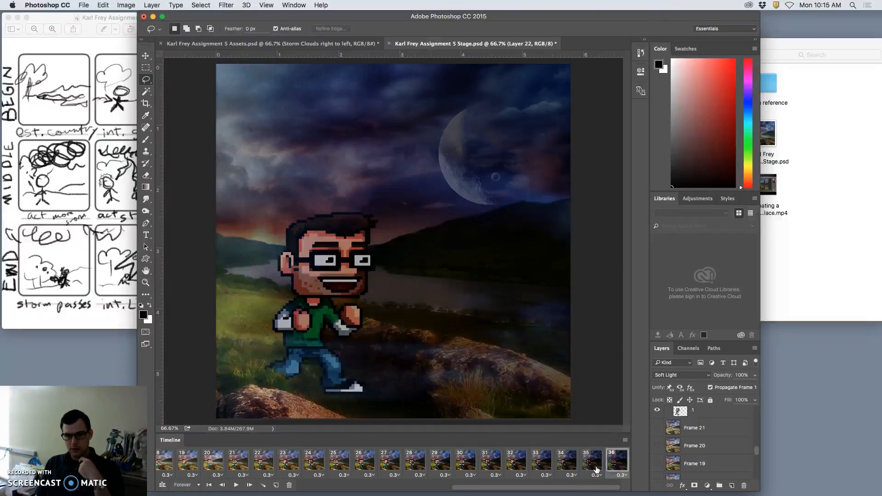
left_click(589, 464)
left_click(607, 462)
- Duplicate frame 36 as frame 37
left_click(277, 486)
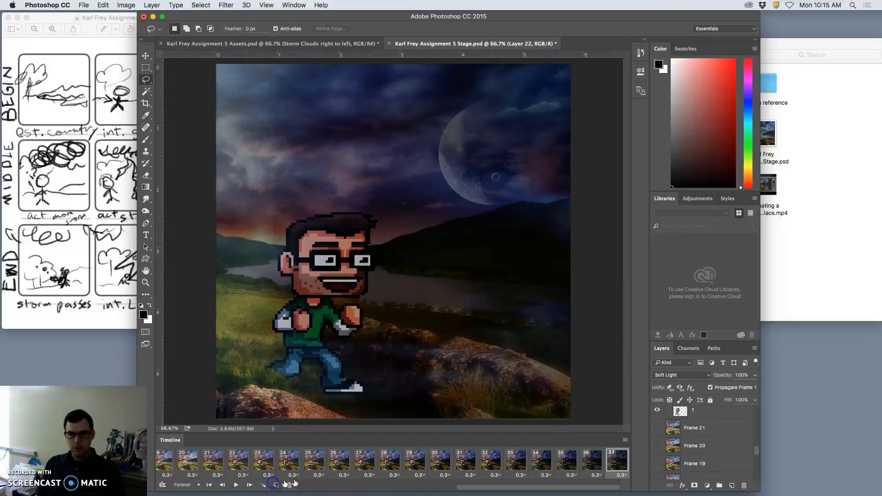
scroll(722, 460, "up", 2)
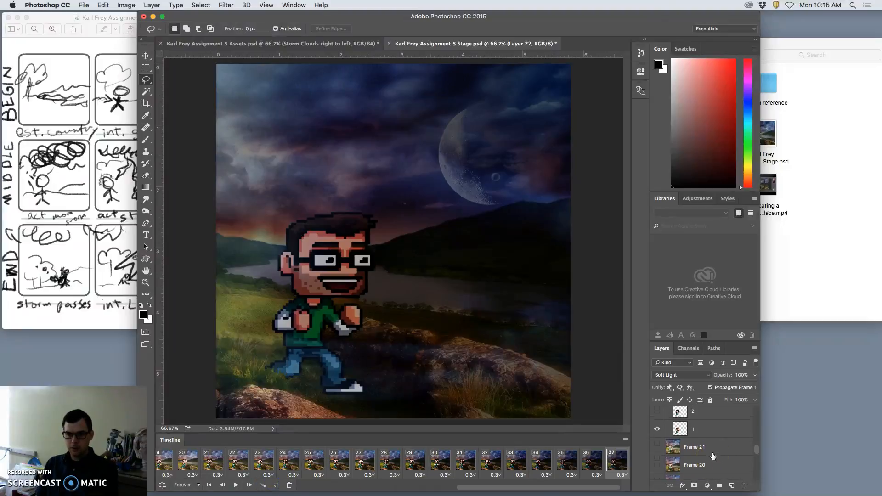
left_click(659, 412)
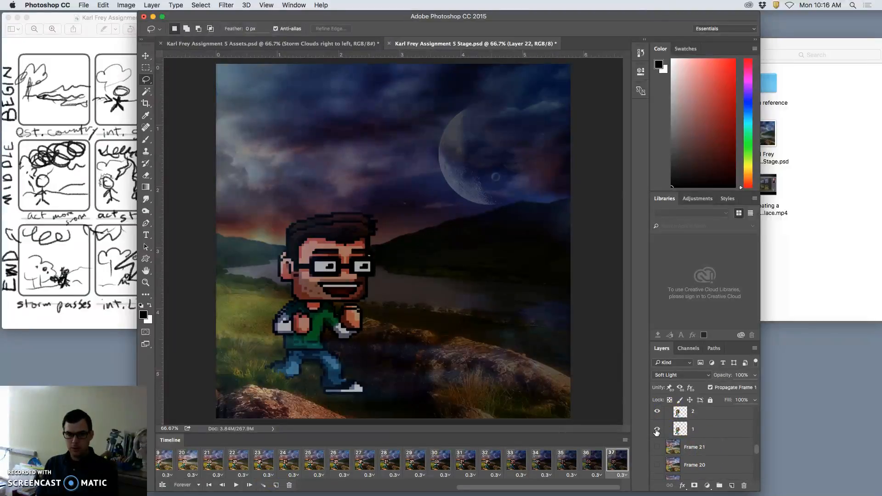
left_click(658, 430)
left_click(657, 412)
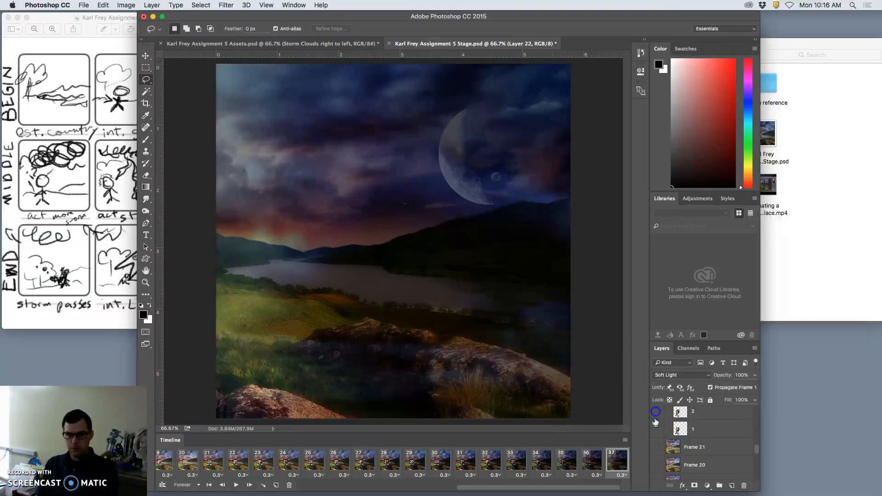
left_click(657, 429)
- Show walking pose 4 instead of pose 1 in frame 37
scroll(675, 432, "up", 2)
scroll(677, 436, "up", 1)
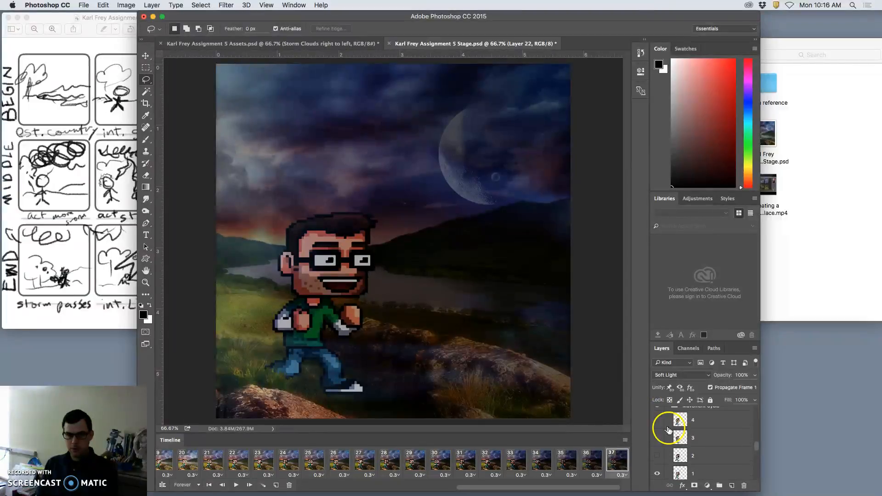
left_click(657, 420)
left_click(657, 473)
- Replace storm cloud Layers 22 and 23 with Layers 24 and 25 in frame 37, setting Layer 24 to Soft Light
scroll(710, 461, "up", 5)
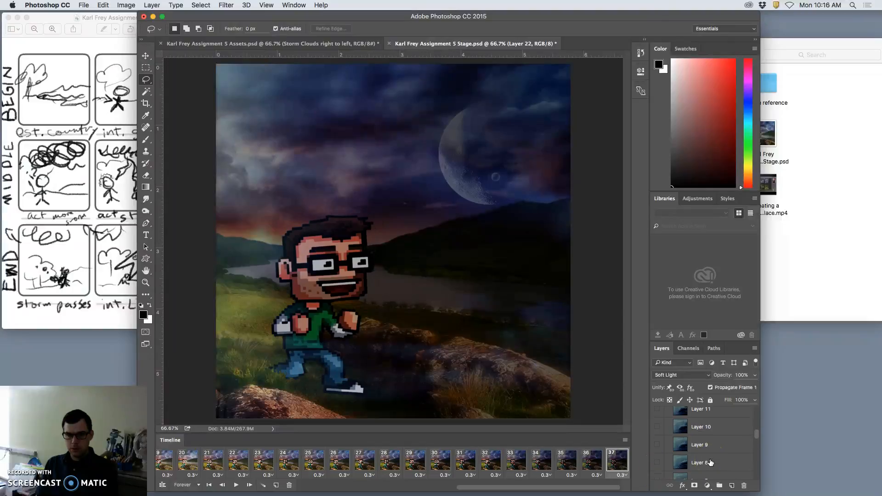
left_click(658, 434)
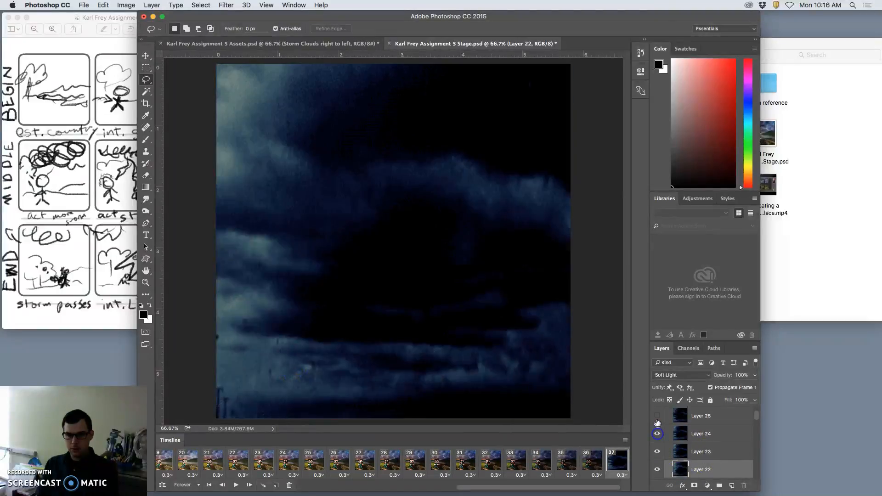
left_click(657, 416)
left_click(705, 432)
left_click(657, 452)
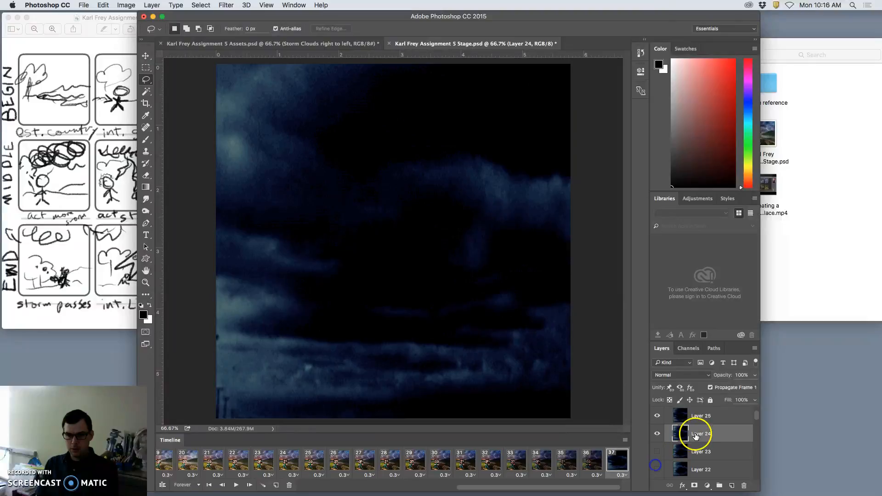
left_click(679, 375)
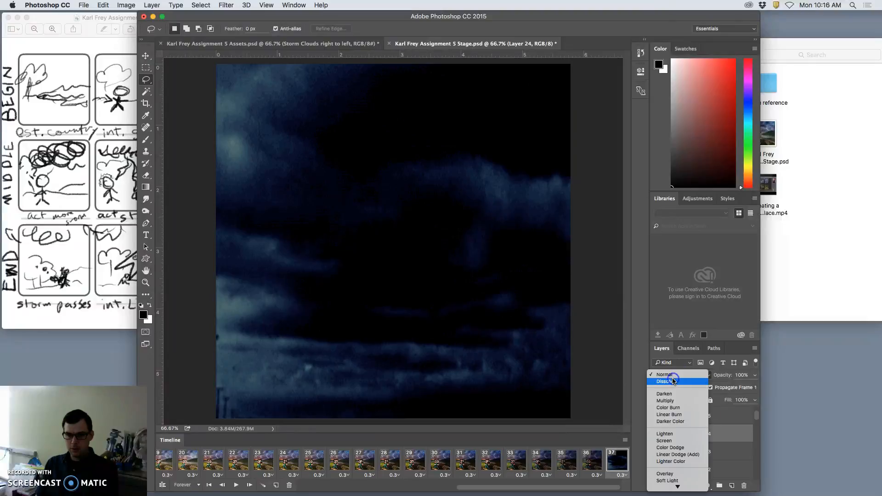
left_click(674, 480)
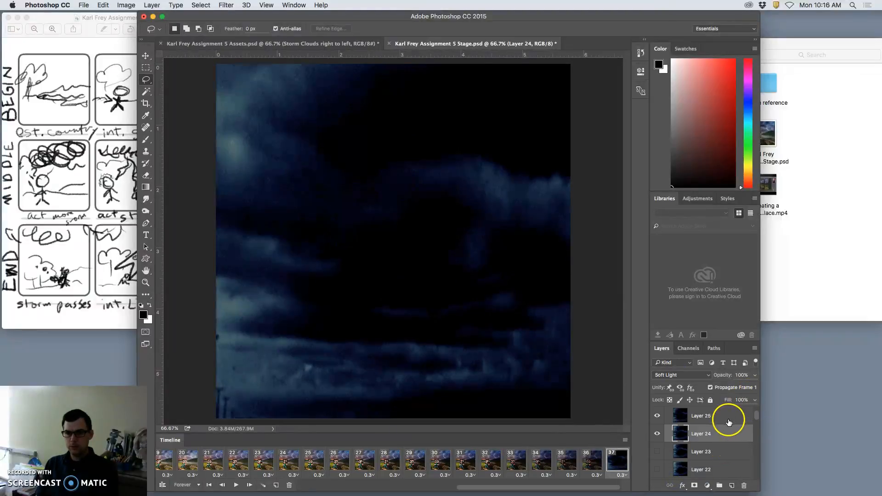
- Lower Layer 25 to 35% opacity in frame 37 and compare the result with frame 36
left_click(729, 422)
left_click(756, 375)
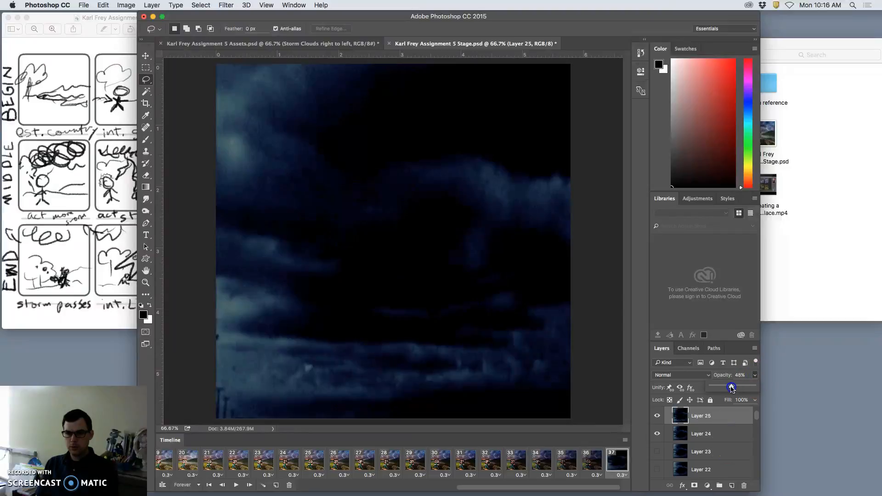
left_click_drag(732, 388, 729, 389)
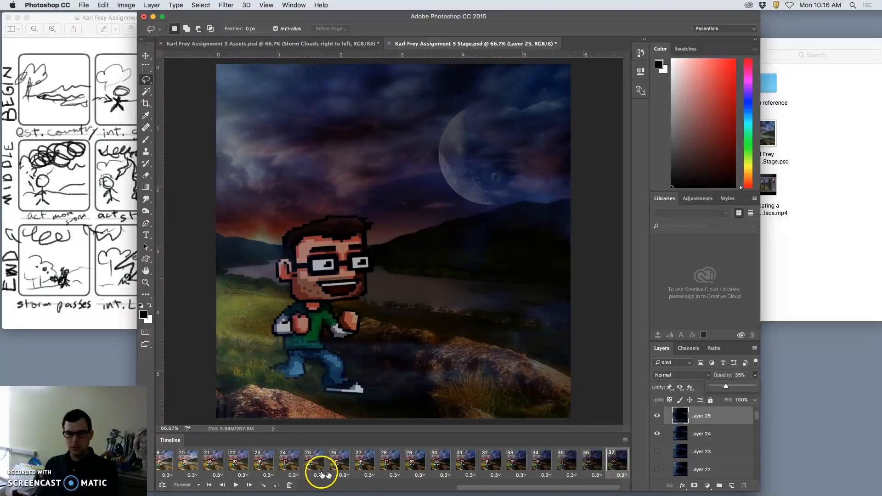
left_click(593, 462)
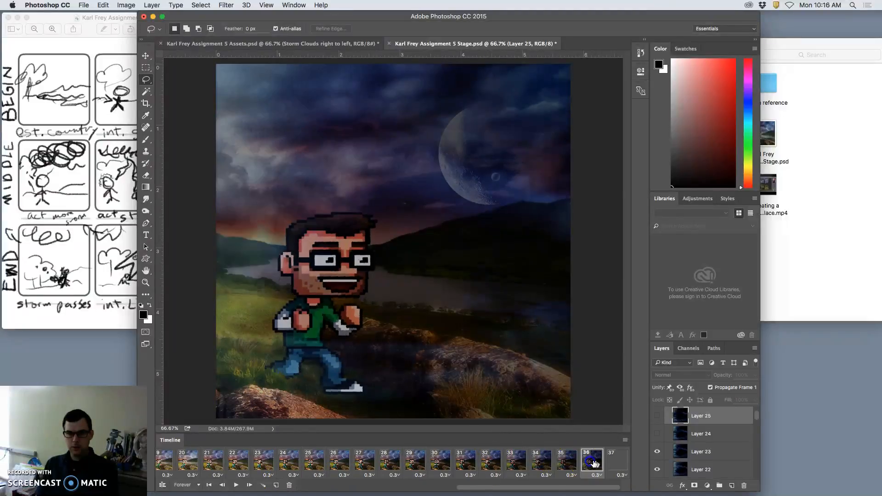
left_click(621, 462)
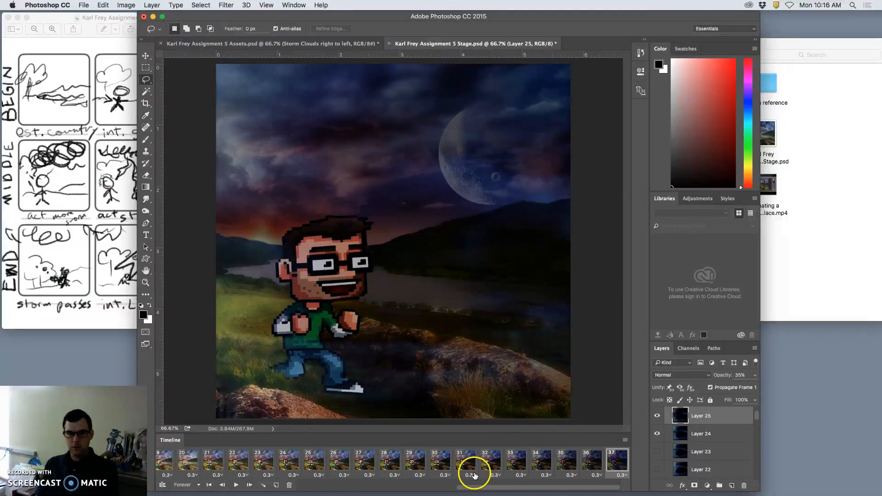
- Add frame 38 with storm cloud Layer 26 in Soft Light mode in place of Layers 24 and 25
left_click(276, 485)
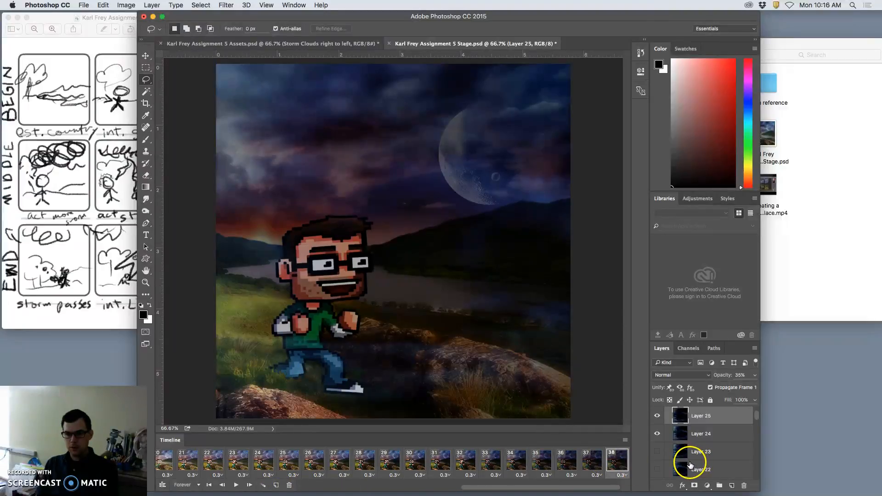
scroll(685, 460, "up", 1)
left_click(657, 452)
left_click(657, 436)
left_click(658, 418)
left_click(689, 417)
left_click(675, 377)
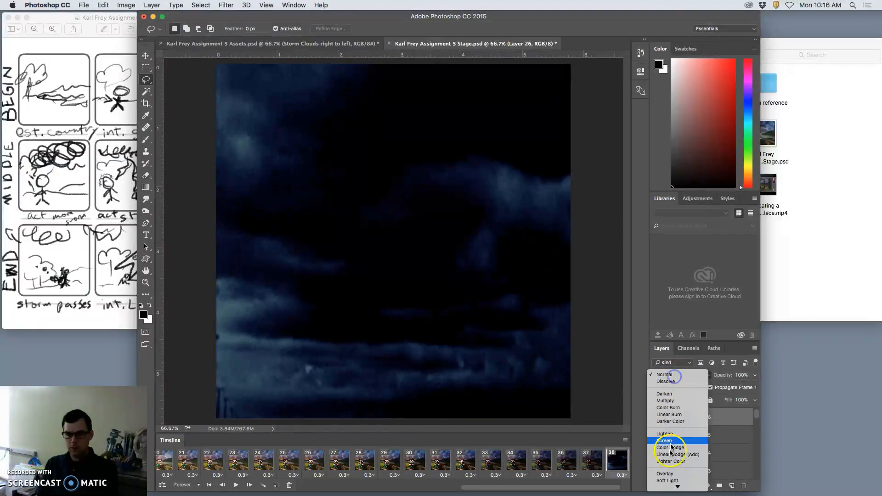
left_click(669, 480)
- Show storm cloud Layer 27 over Layer 26 in frame 38 at 36% opacity
scroll(680, 457, "up", 2)
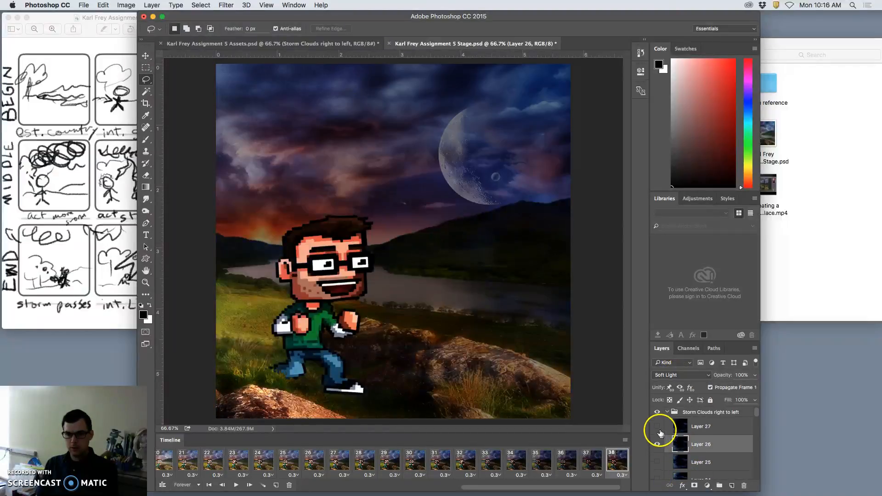
left_click(658, 426)
left_click(658, 442)
left_click(702, 428)
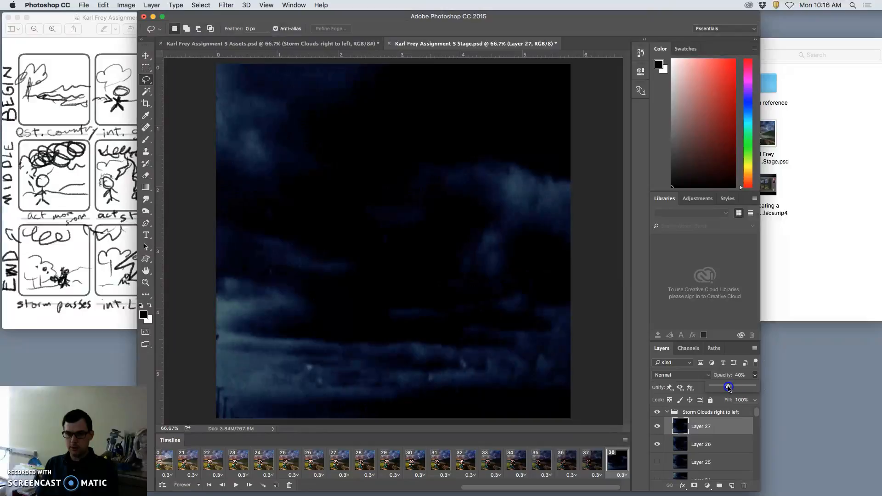
left_click_drag(729, 388, 727, 387)
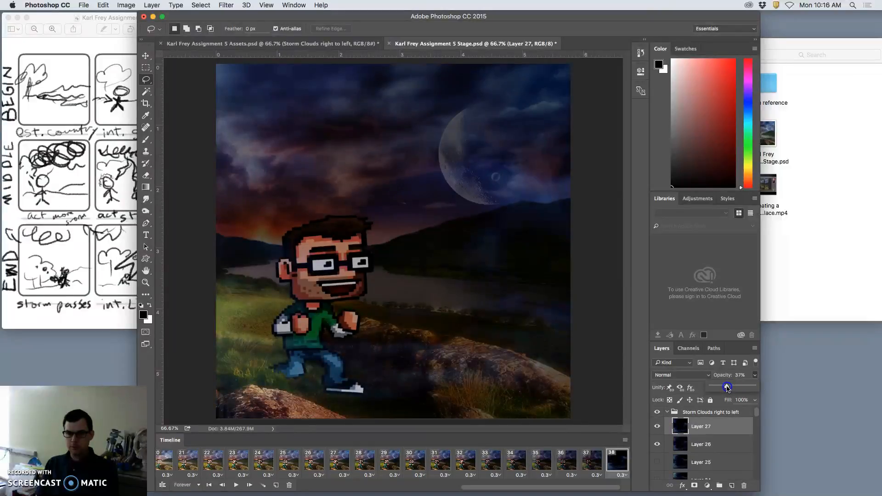
left_click(639, 419)
- Compare the clouds and walking pose of frames 37 and 38
left_click(593, 464)
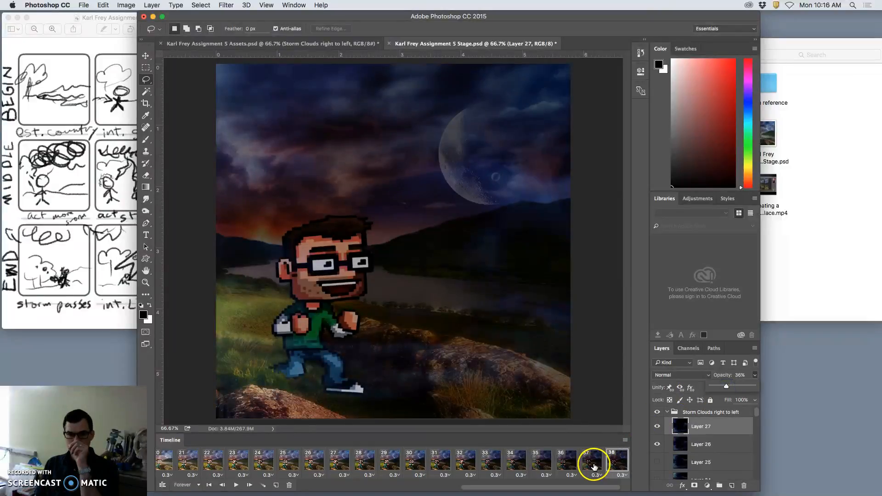
left_click(618, 460)
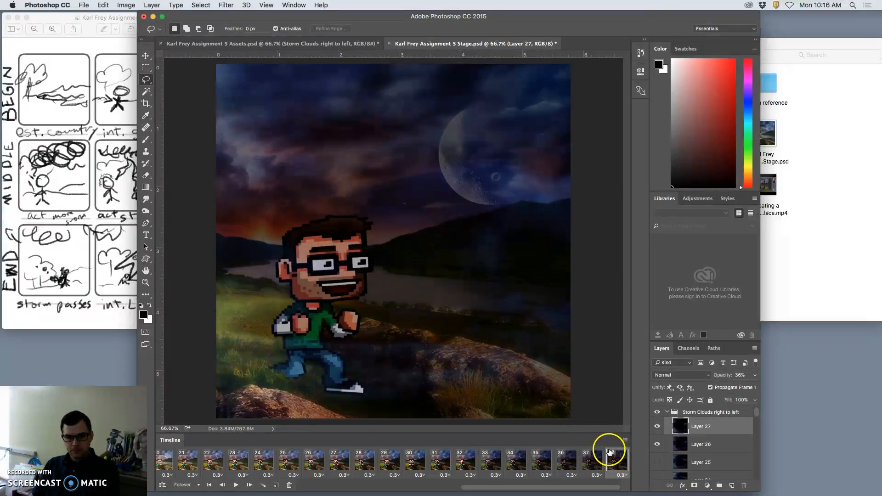
left_click(597, 461)
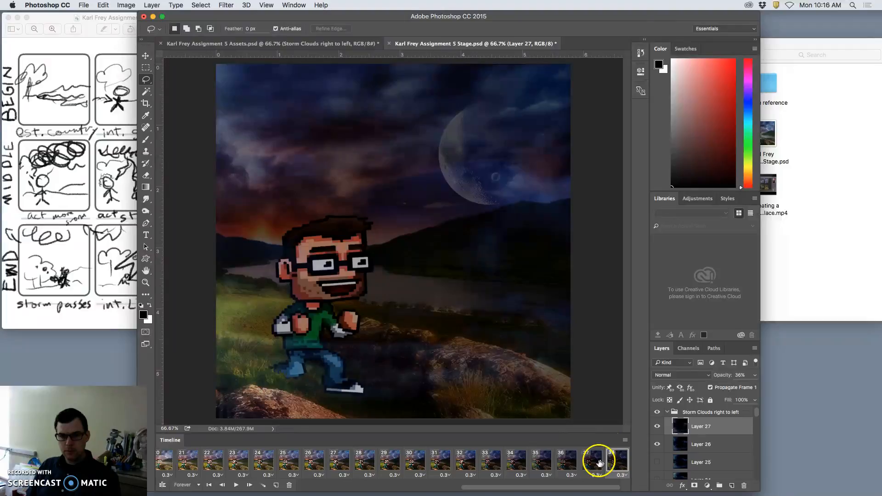
left_click(612, 462)
- Swap walking pose 4 for pose 1 of the Movement Cycle in frame 38
scroll(689, 464, "down", 20)
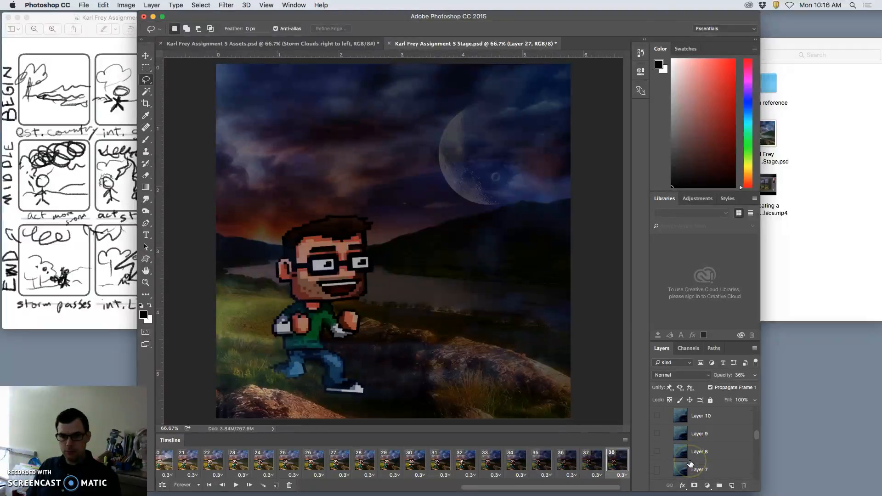
scroll(690, 464, "up", 3)
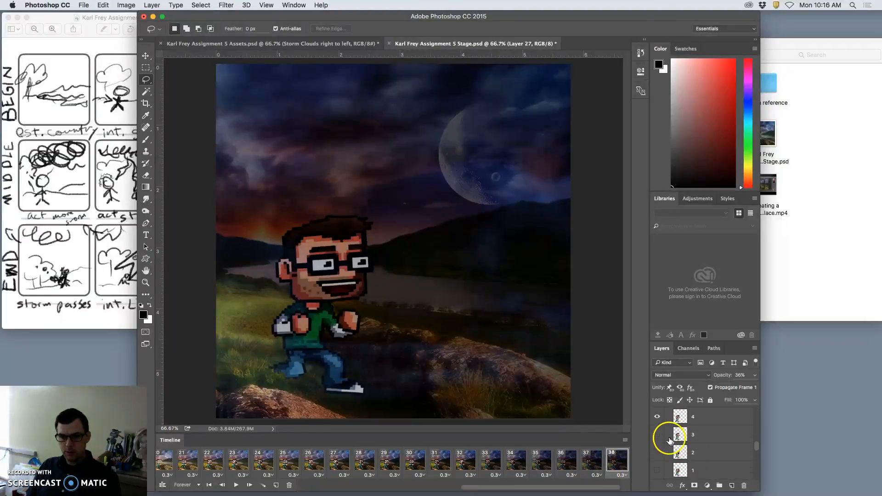
left_click(657, 418)
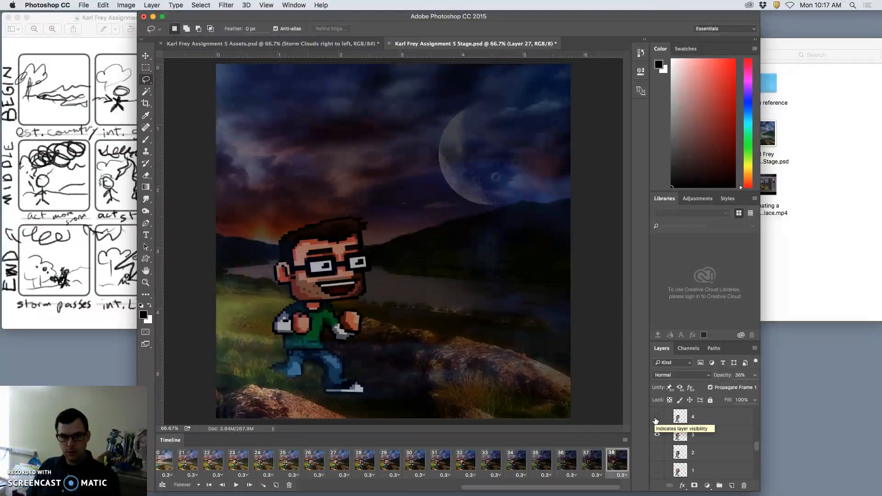
left_click(656, 417)
left_click(657, 436)
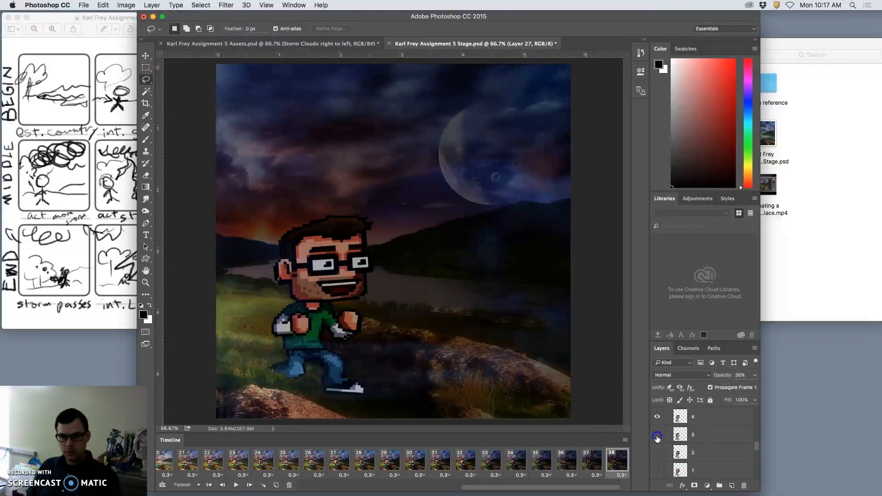
left_click(658, 472)
left_click(658, 420)
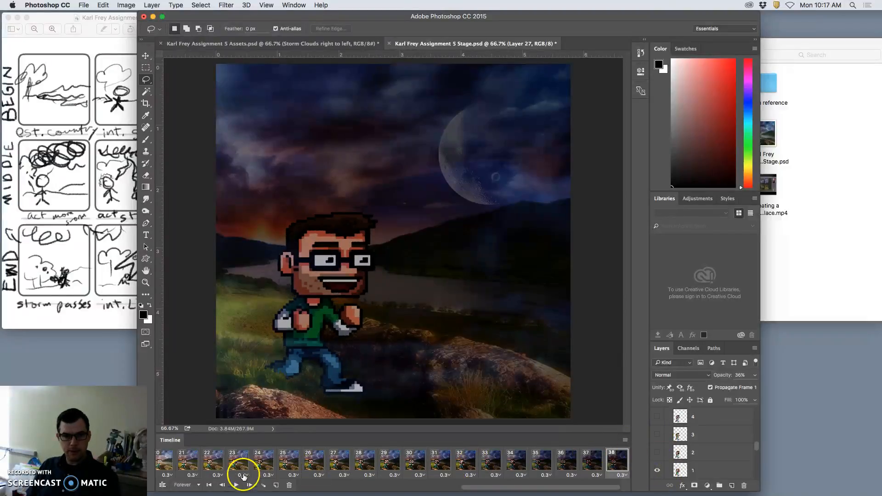
- Set the delay of frame 38 to 1.0 seconds
left_click(623, 475)
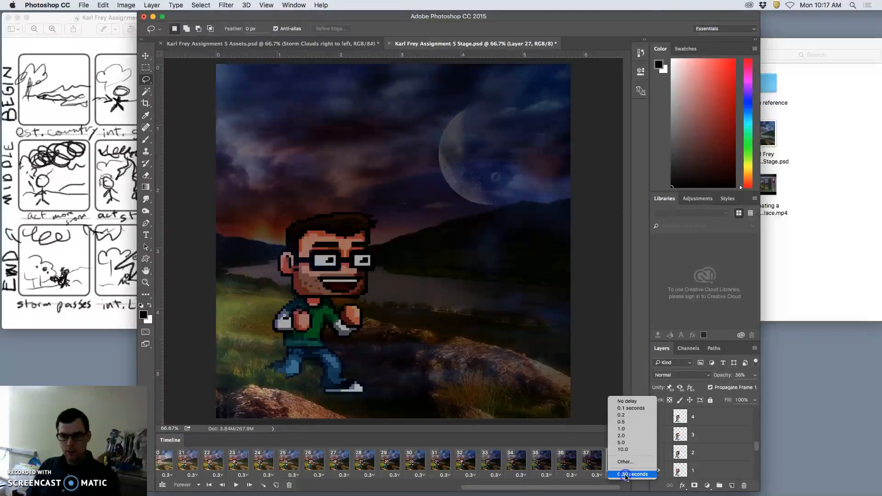
left_click(623, 426)
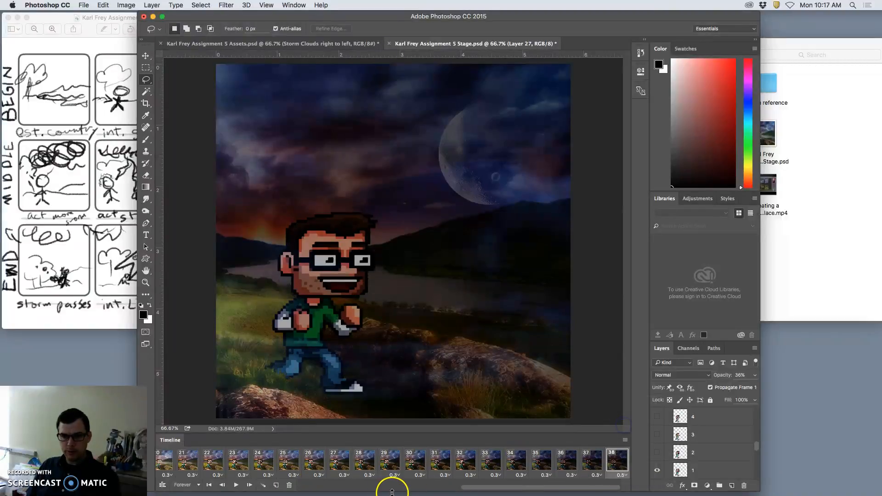
- Play the looping frame animation to review the walk and darkening storm clouds, and stop playback
left_click(238, 485)
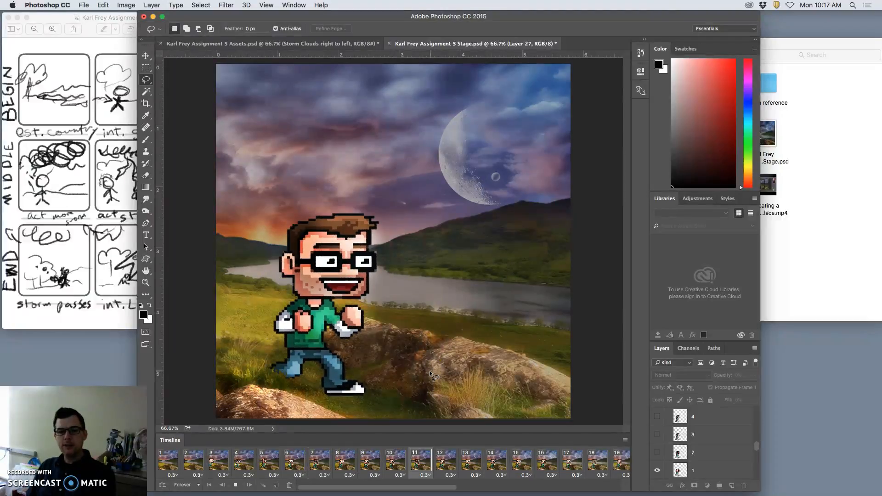
left_click(428, 369)
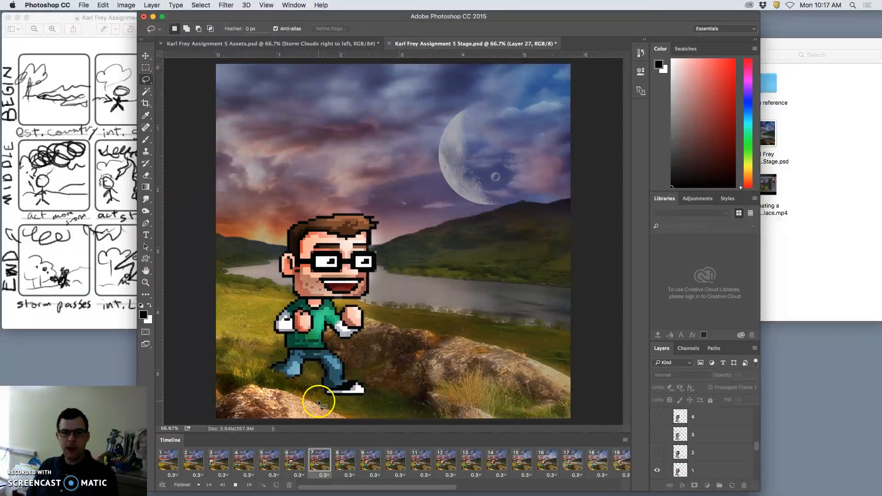
left_click(236, 485)
- Flatten all animation frames into individual layers and review the resulting frame layers
scroll(719, 459, "up", 10)
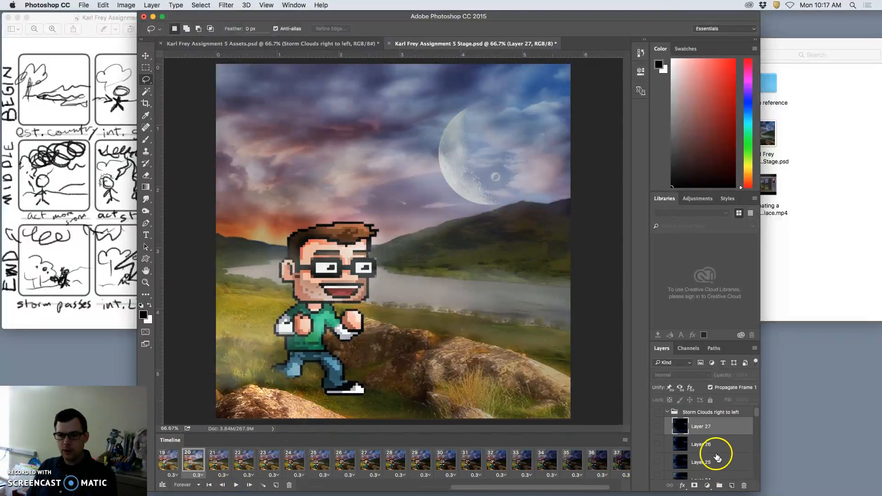
left_click(708, 413)
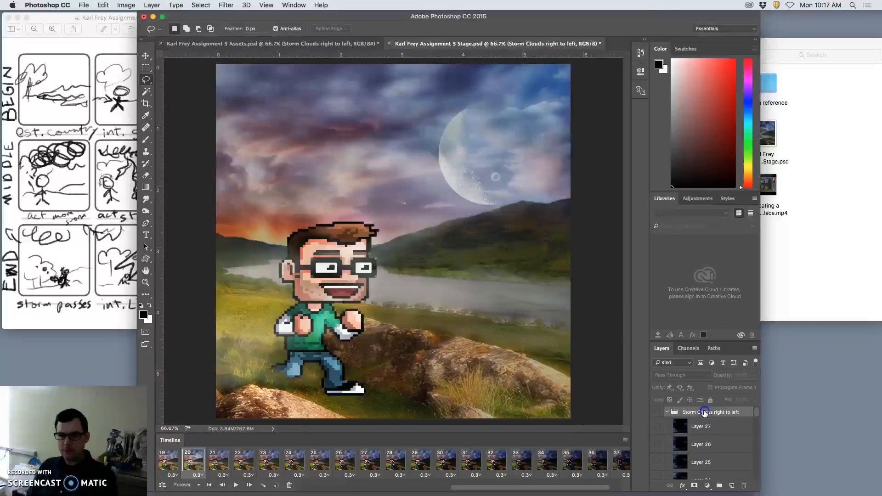
left_click(625, 441)
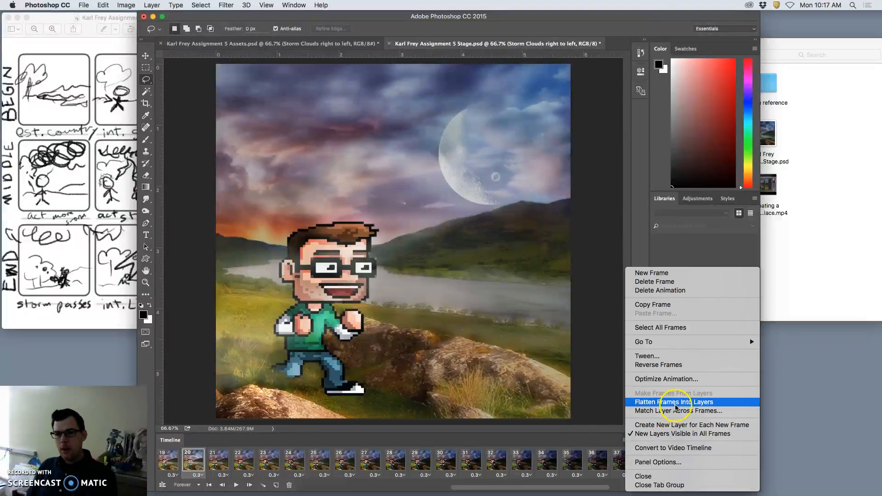
left_click(660, 403)
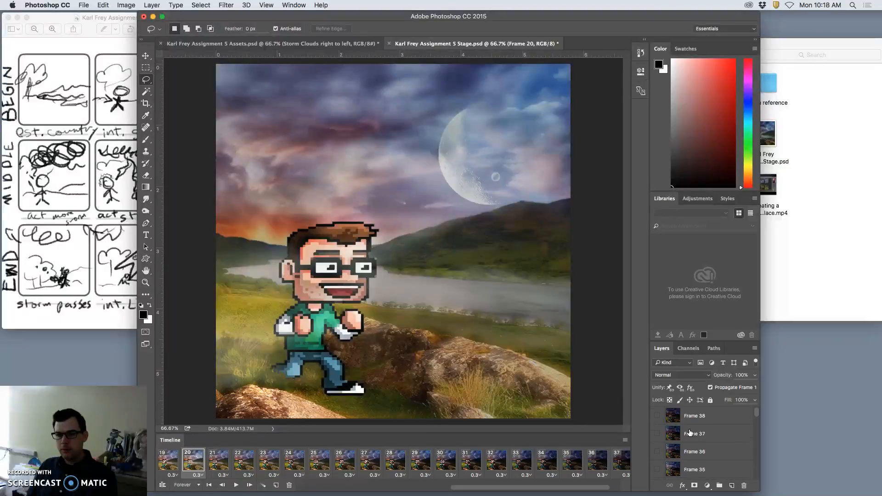
scroll(690, 433, "down", 10)
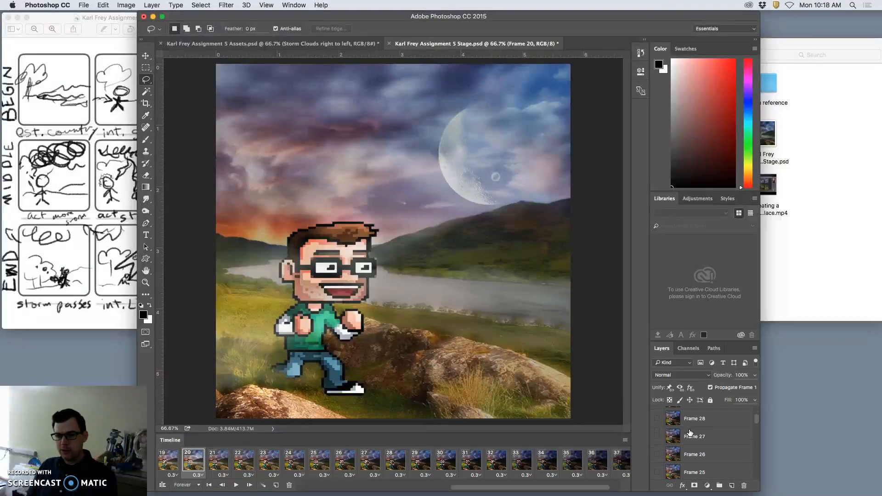
scroll(690, 432, "up", 3)
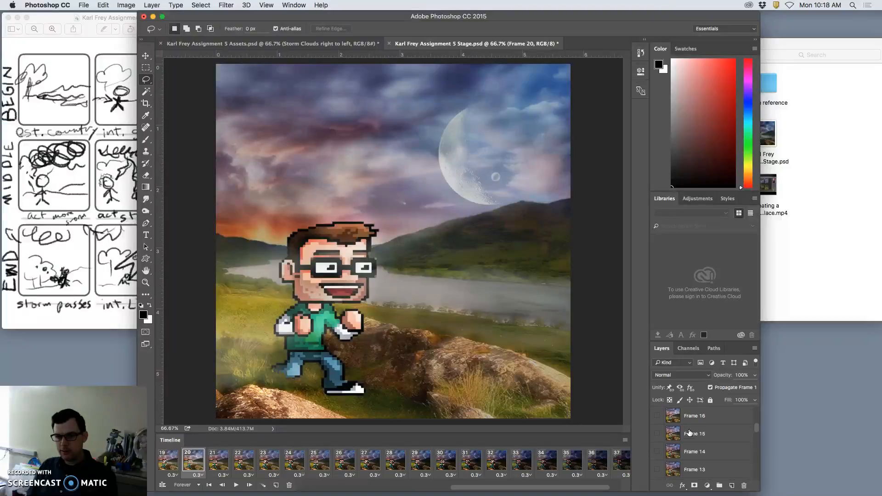
scroll(690, 433, "up", 5)
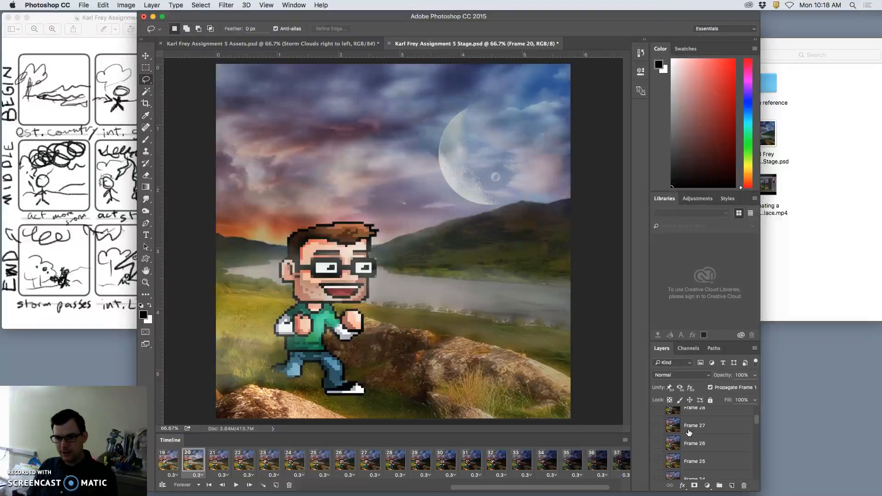
scroll(689, 432, "up", 2)
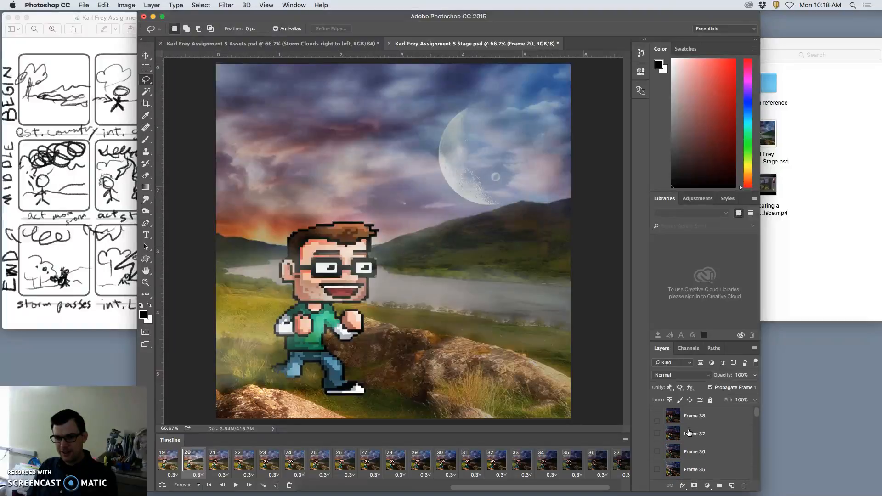
- Select every layer and group from Storm Clouds right to left down to the bottommost Frame 1 layer
scroll(689, 433, "down", 5)
scroll(689, 432, "down", 7)
scroll(689, 433, "down", 6)
scroll(689, 433, "down", 2)
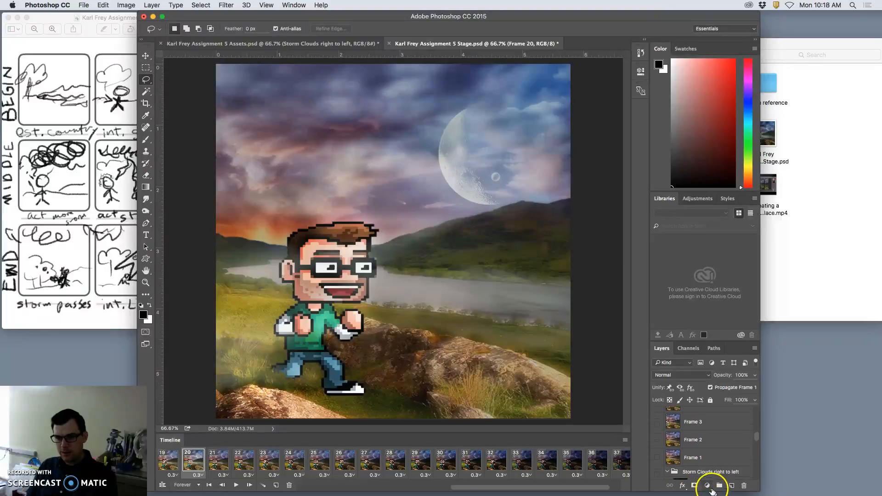
scroll(704, 474, "down", 1)
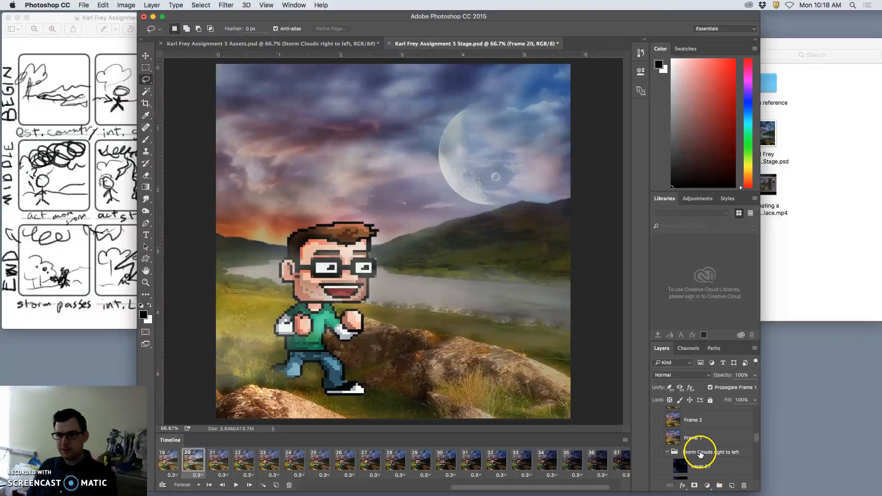
left_click(701, 454)
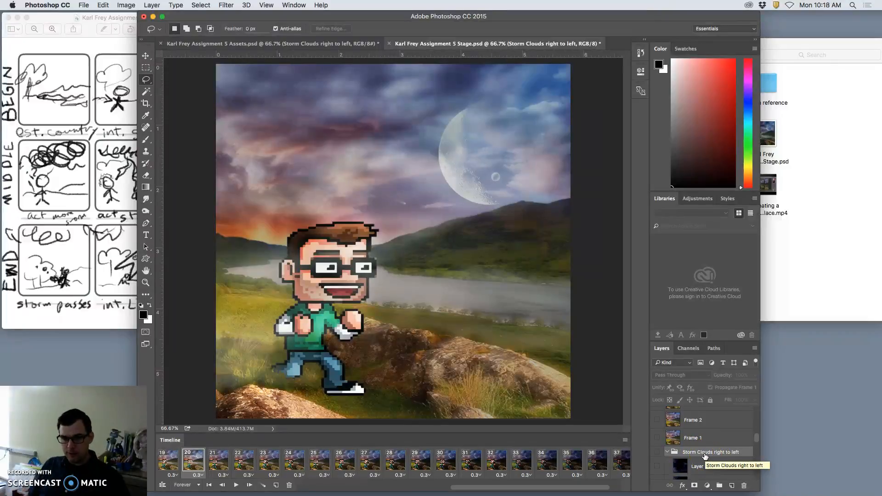
scroll(706, 456, "down", 3)
scroll(706, 457, "down", 10)
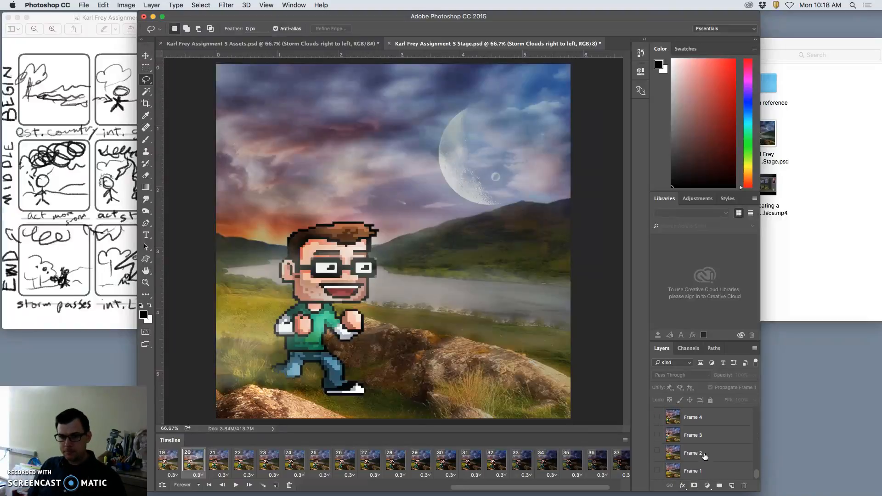
left_click(702, 472, "shift")
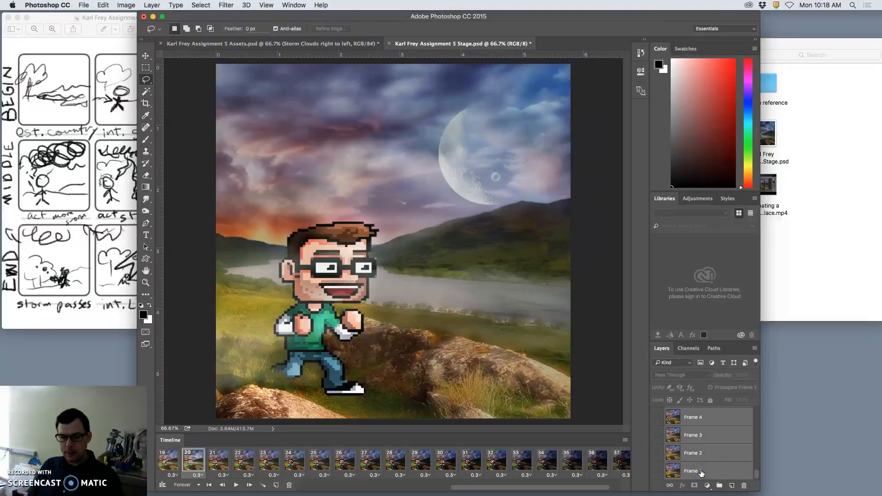